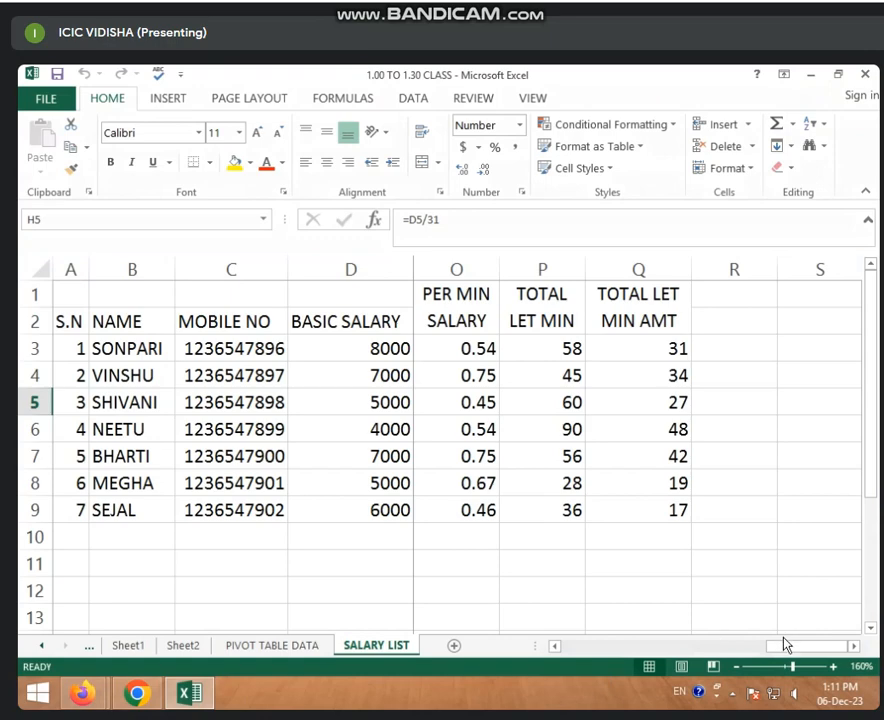
- Clear the contents of E3:Q9 on the SALARY LIST sheet, keeping the headings, and dismiss the malware notification
drag(785, 645, 505, 657)
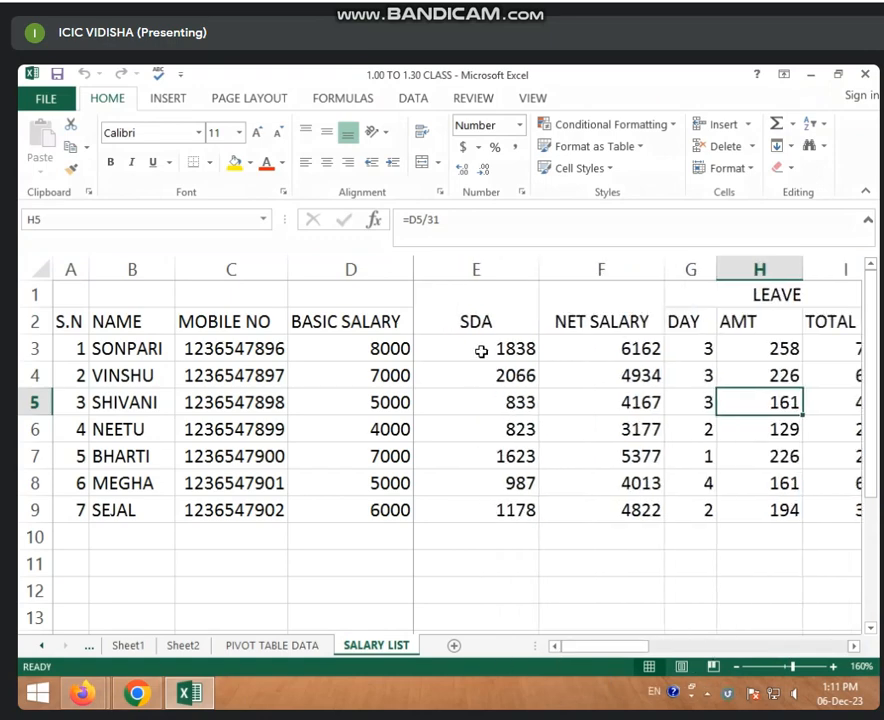
drag(481, 351, 603, 509)
key(Delete)
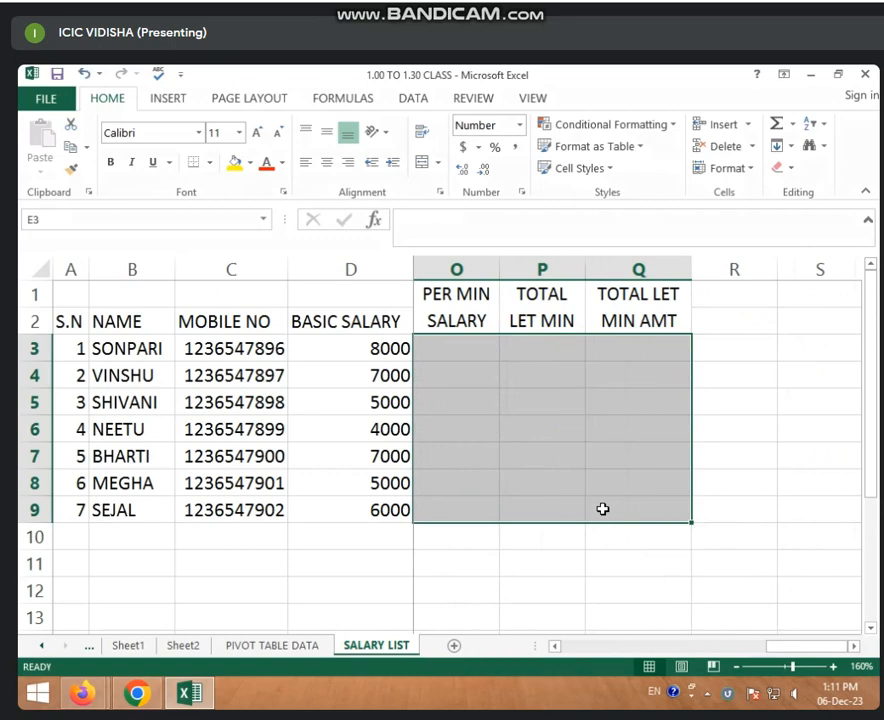
click(621, 566)
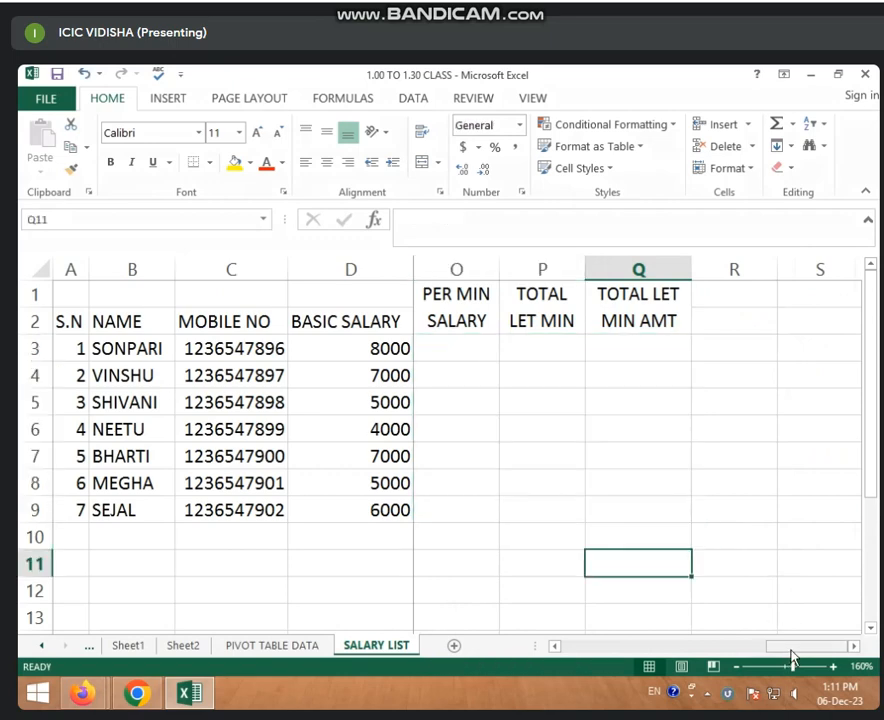
drag(793, 659, 556, 690)
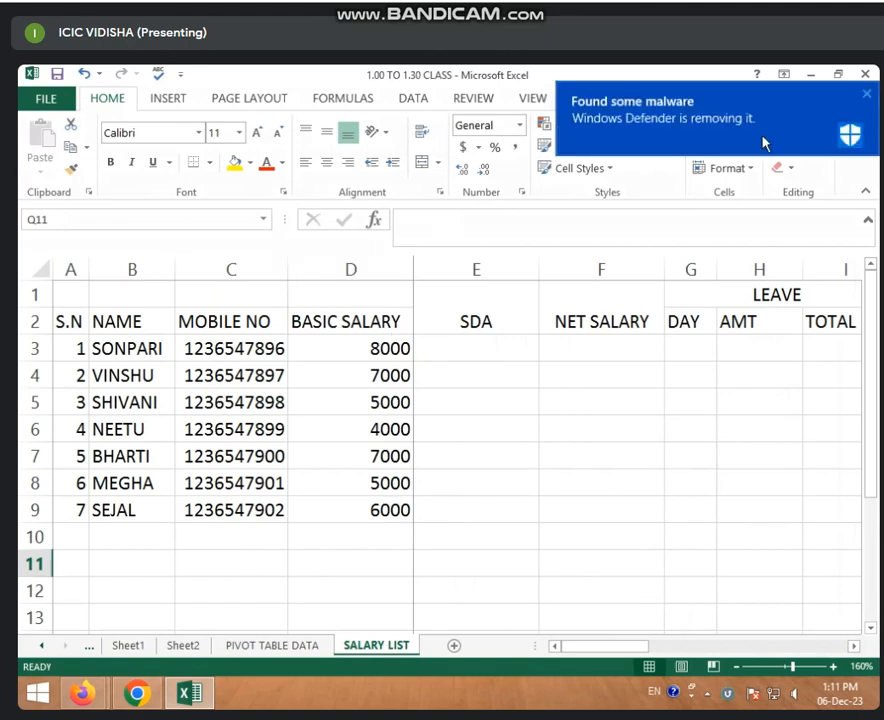
click(869, 93)
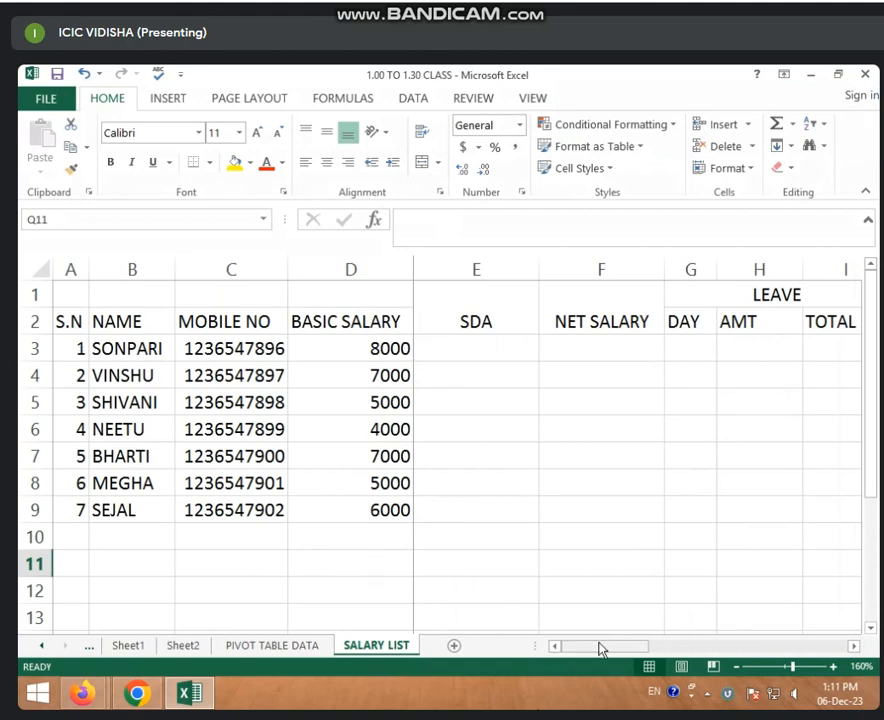
- Calculate the per-day leave amount in H3 with =D3/31 and fill the formula down to H9
drag(602, 645, 635, 648)
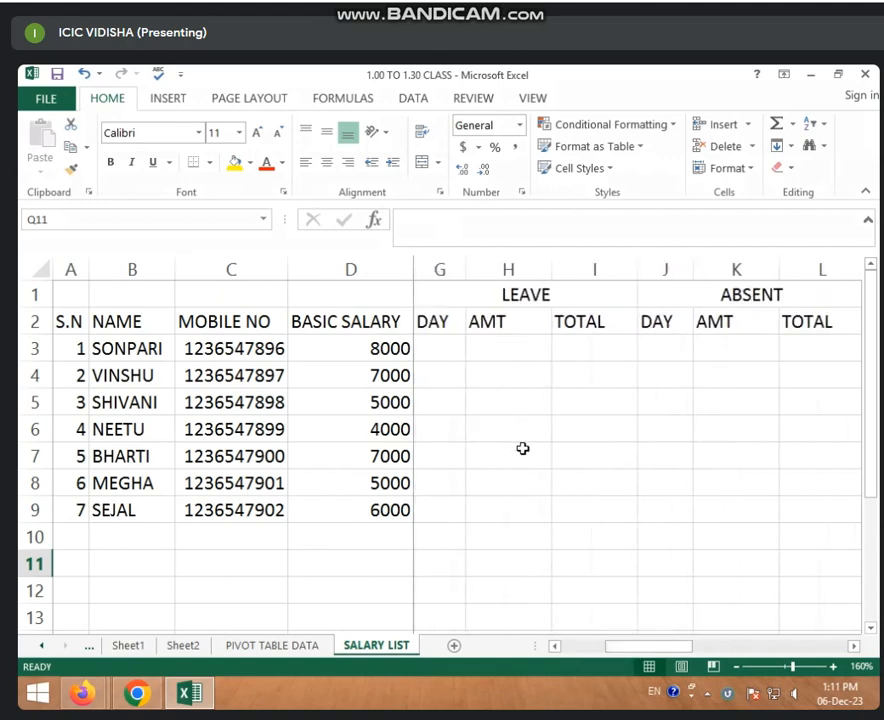
click(519, 347)
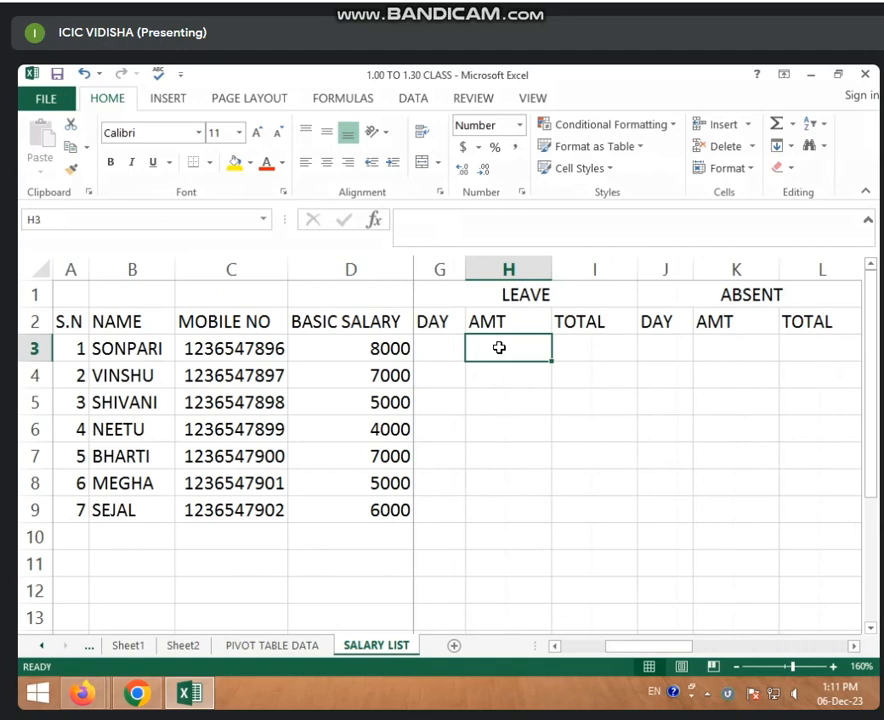
text(=)
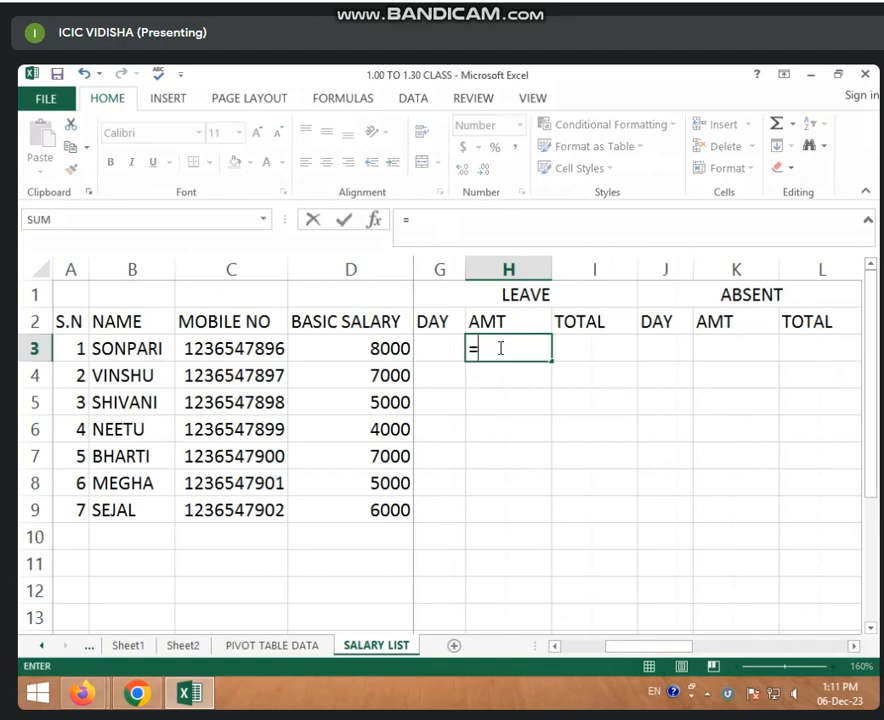
click(359, 353)
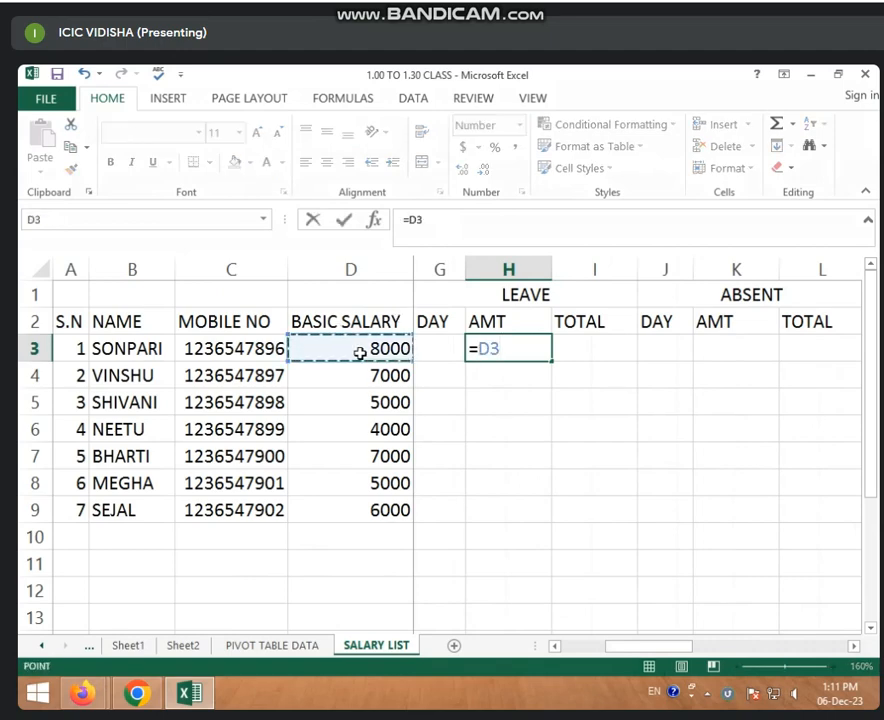
text(/)
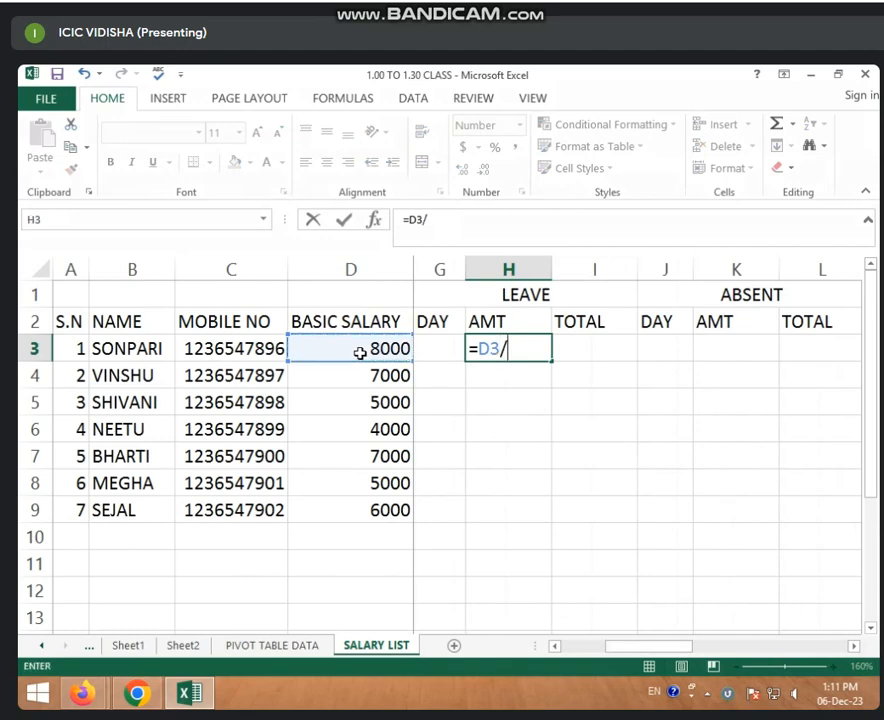
text(31)
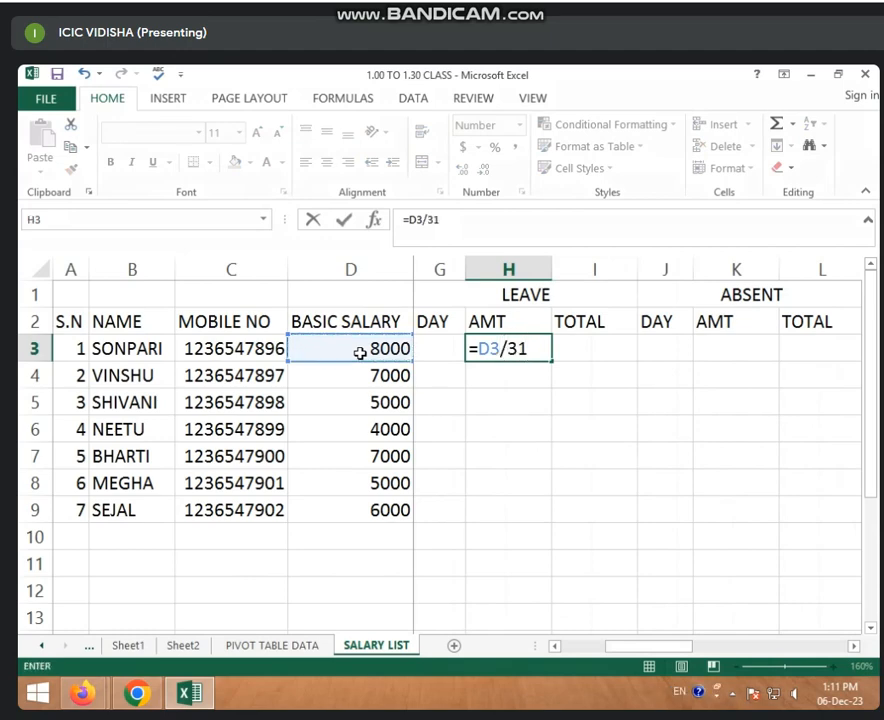
key(Return)
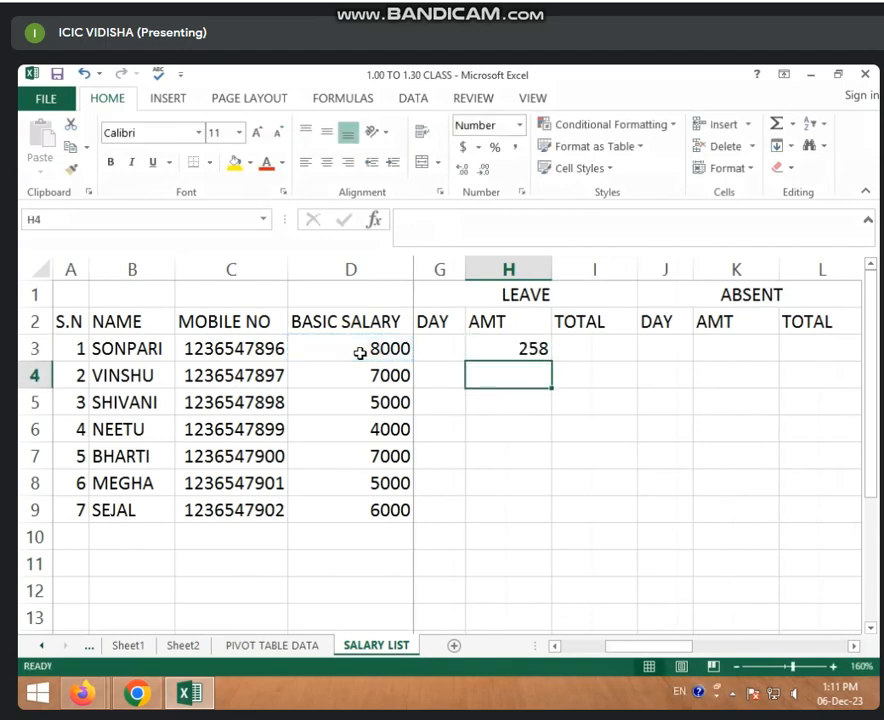
click(498, 348)
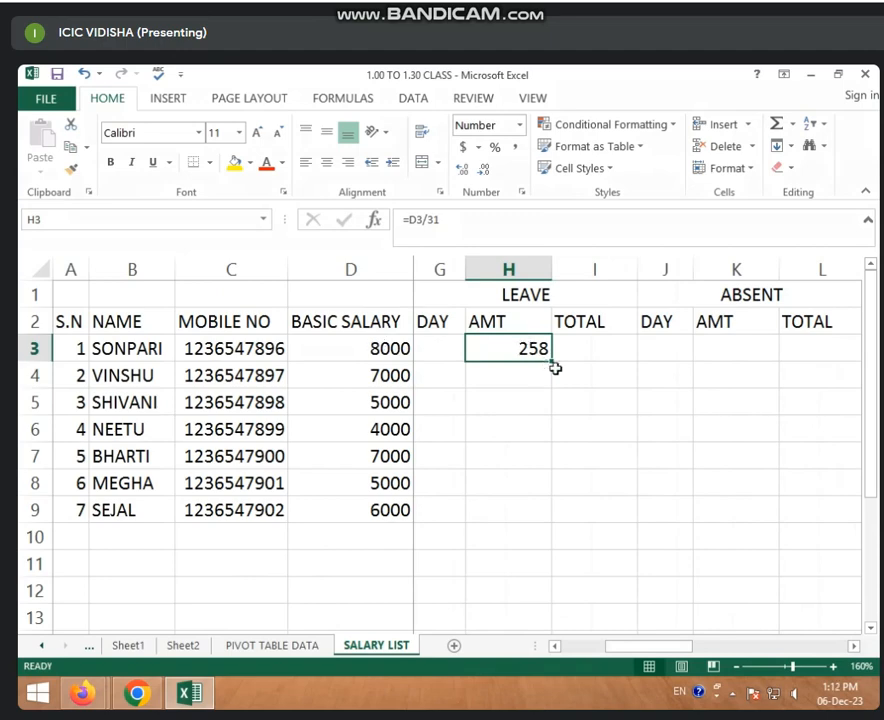
drag(551, 360, 558, 529)
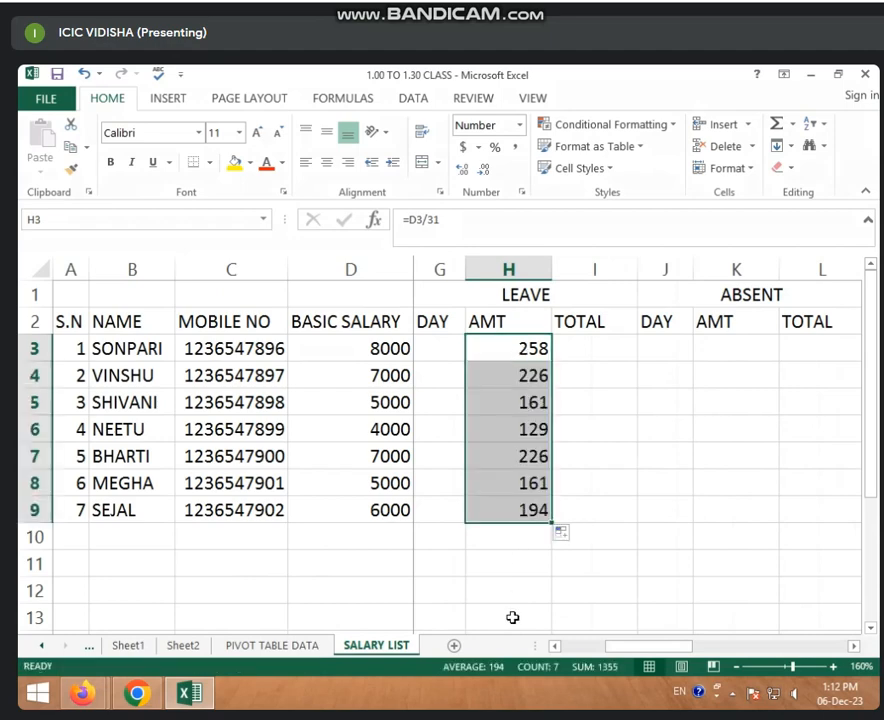
- Enter the leave days 2, 3, 4, 1, 2, 3 and 1 in G3:G9
click(444, 356)
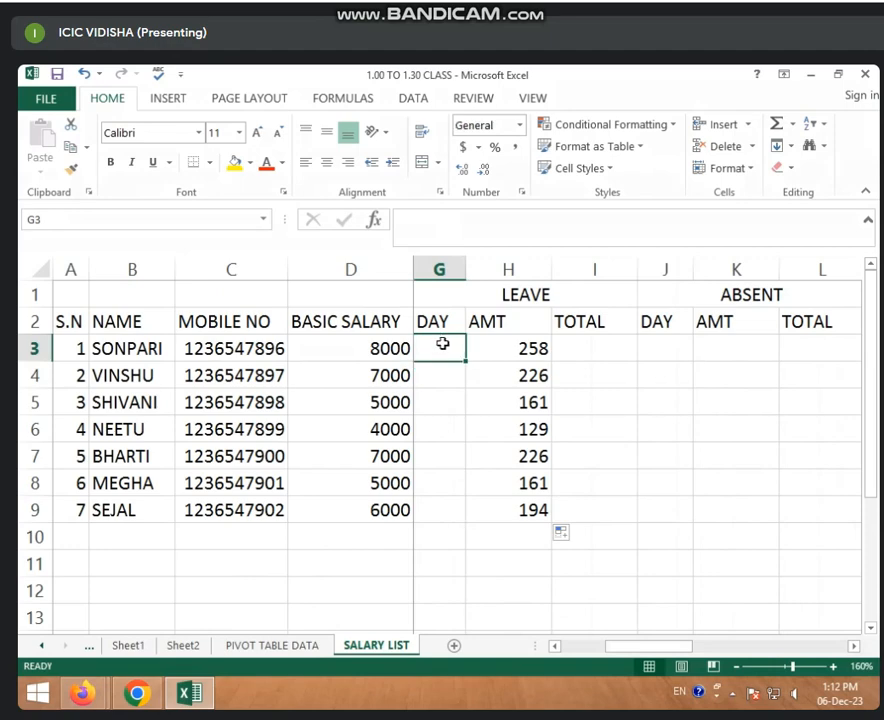
text(2)
key(Return)
text(3)
key(Return)
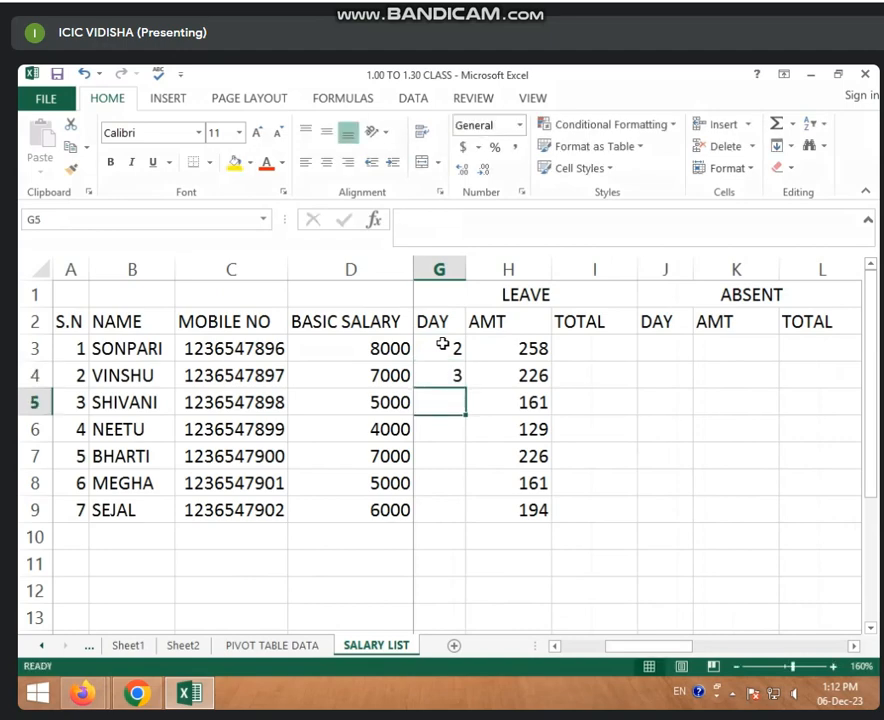
text(4)
key(Return)
text(1)
key(Return)
text(2)
key(Return)
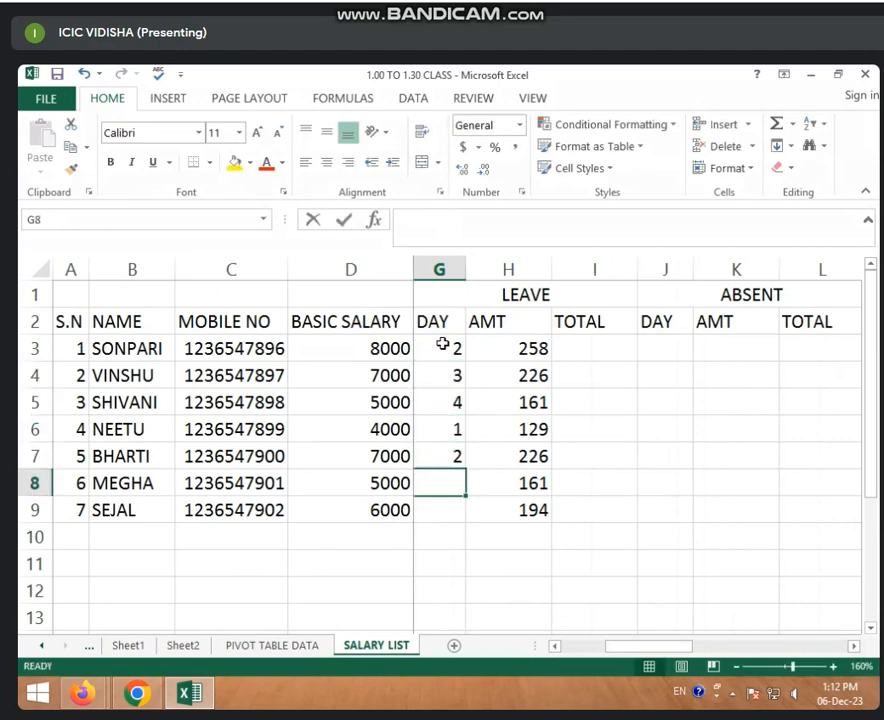
text(3)
key(Return)
text(1)
key(Return)
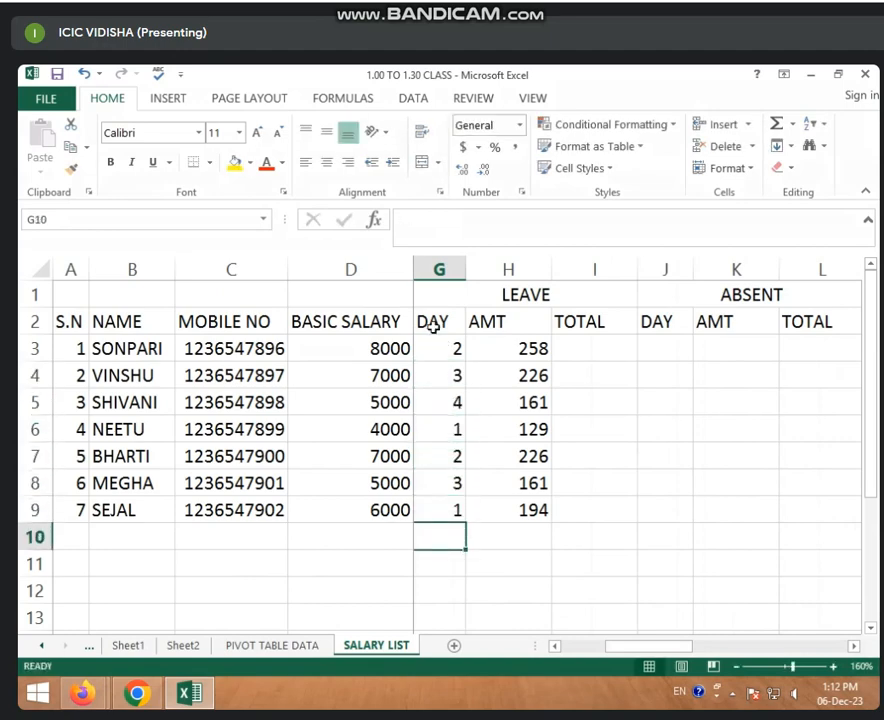
- Calculate the leave total in I3 with =H3*G3 and fill the formula down to I9
click(591, 343)
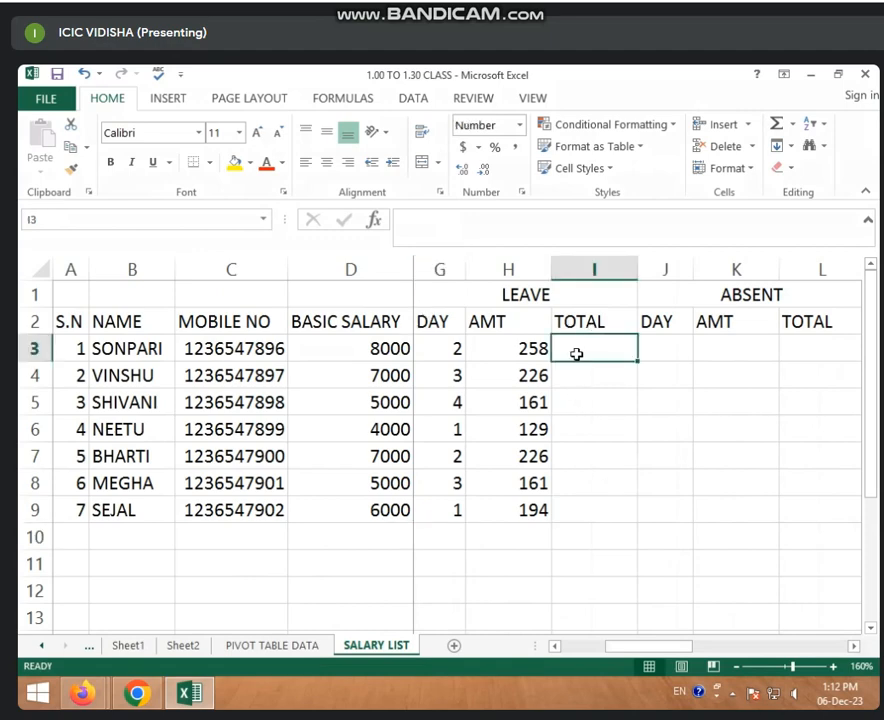
text(=)
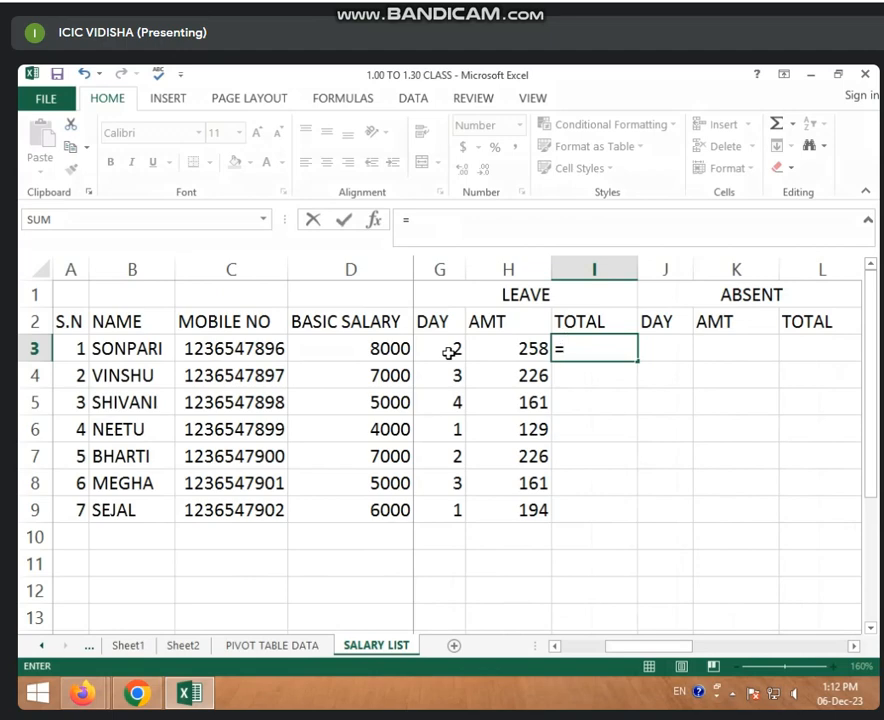
click(509, 347)
text(*)
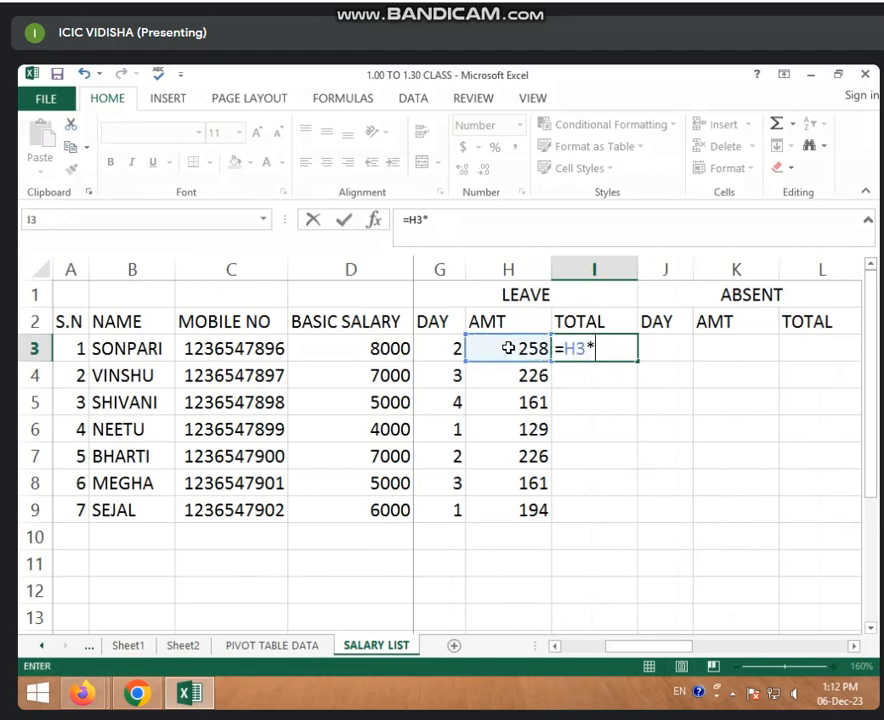
click(430, 349)
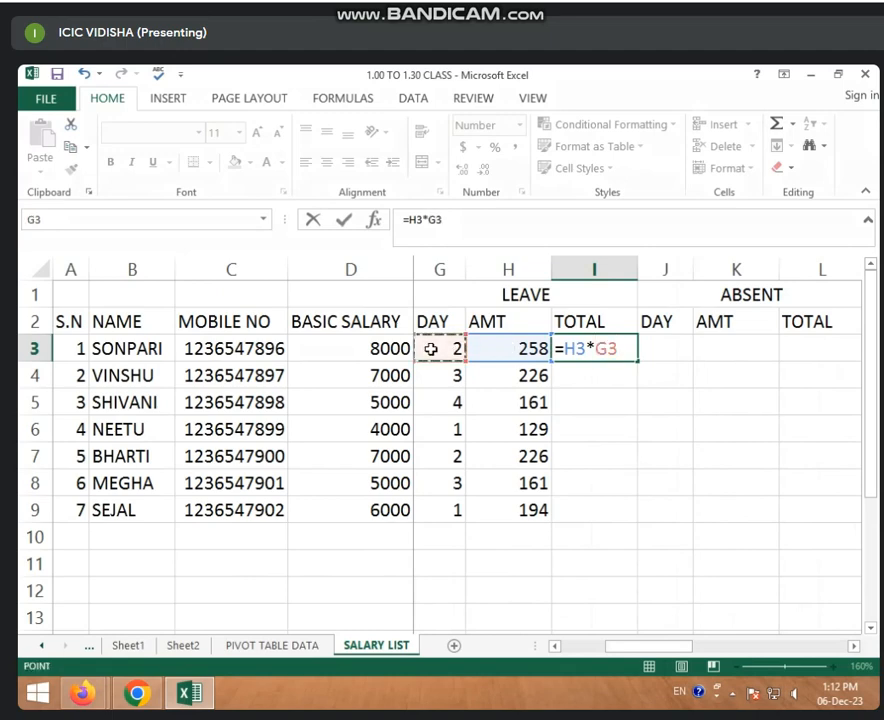
key(Return)
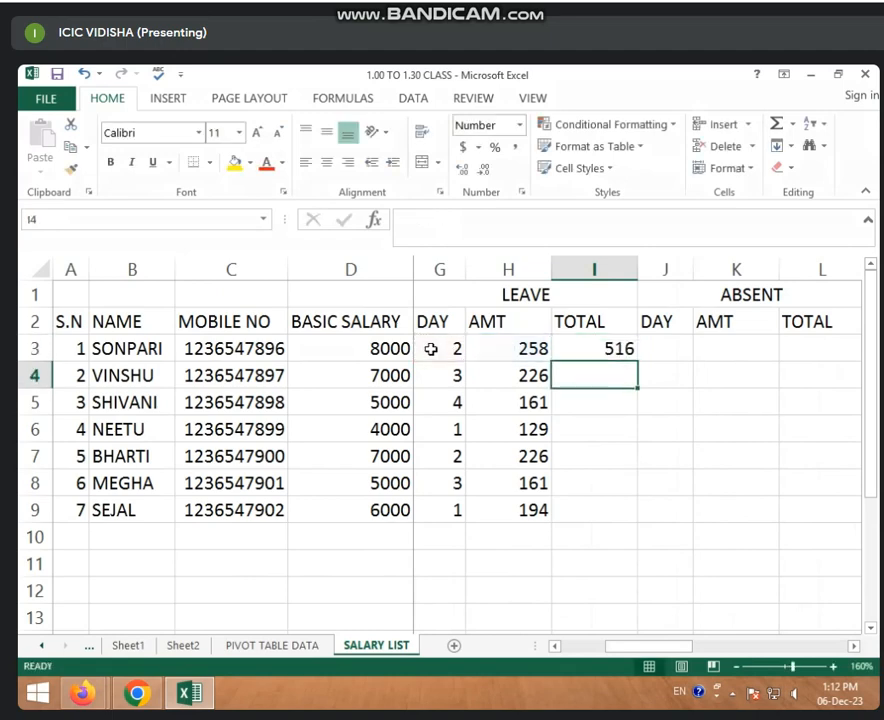
click(617, 347)
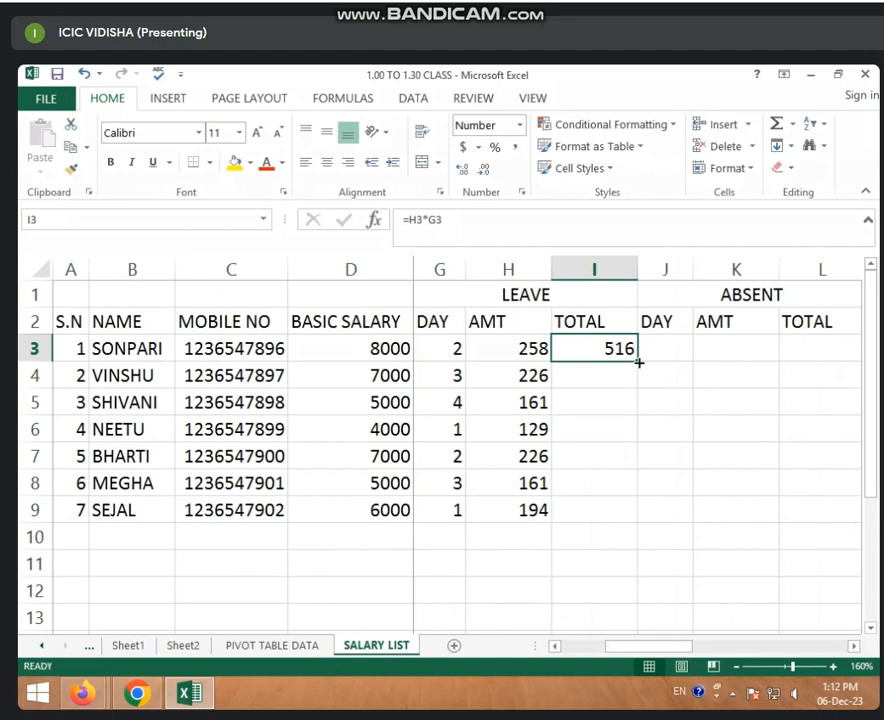
drag(638, 362, 625, 523)
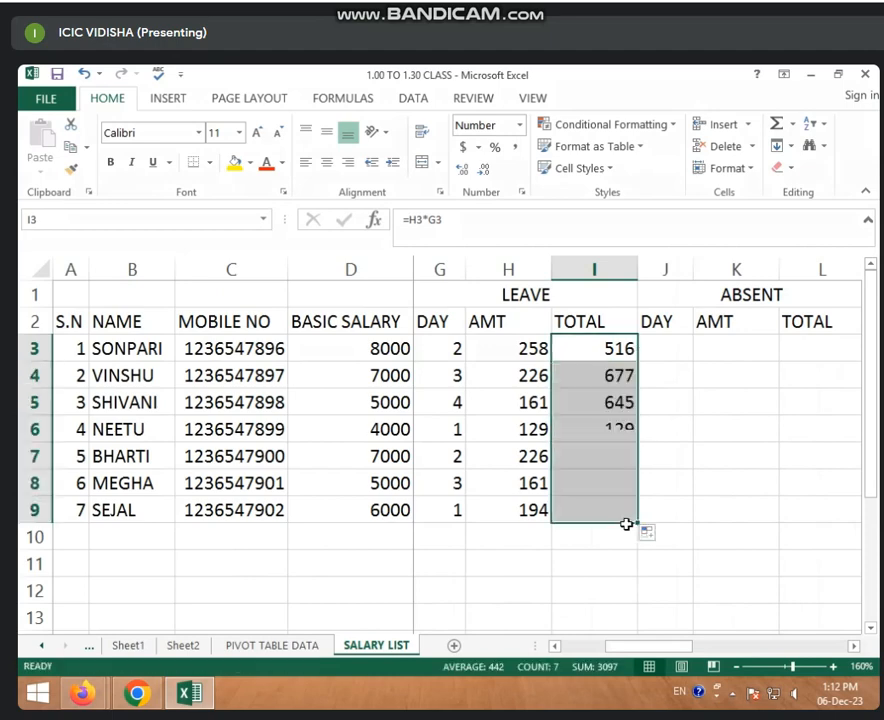
click(729, 353)
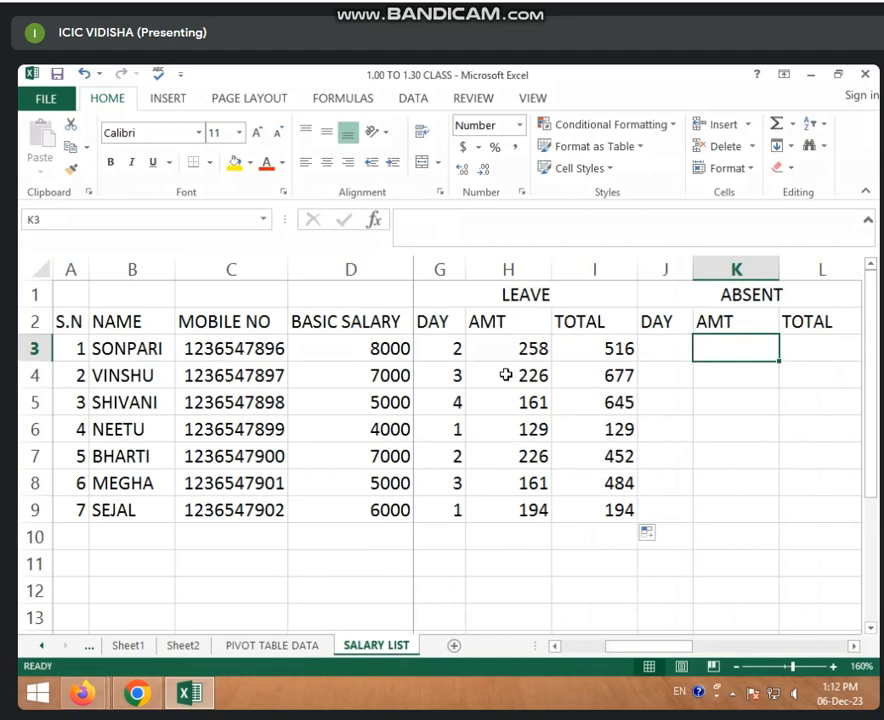
click(506, 344)
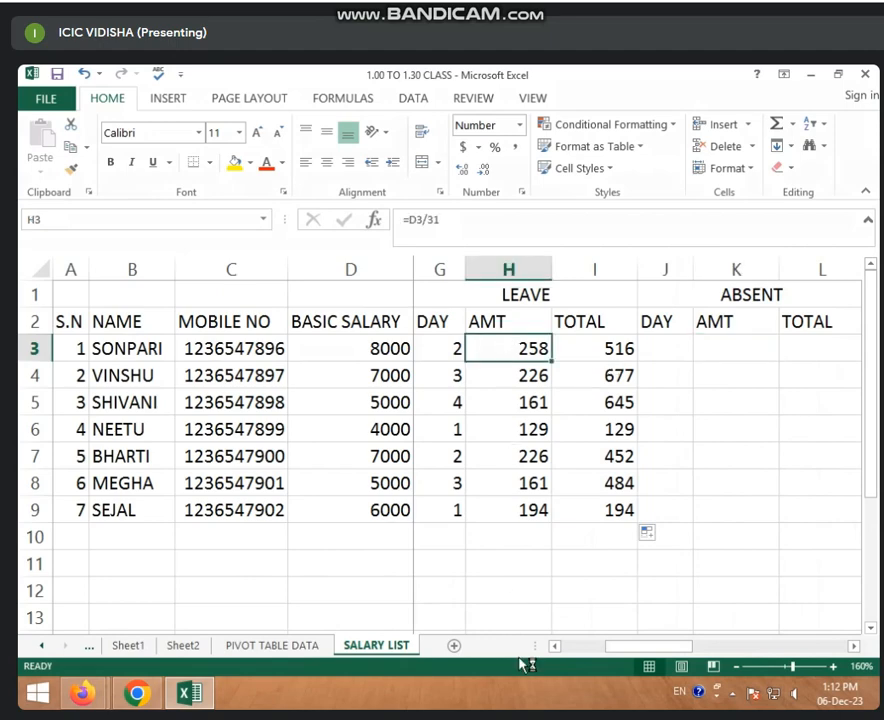
click(437, 354)
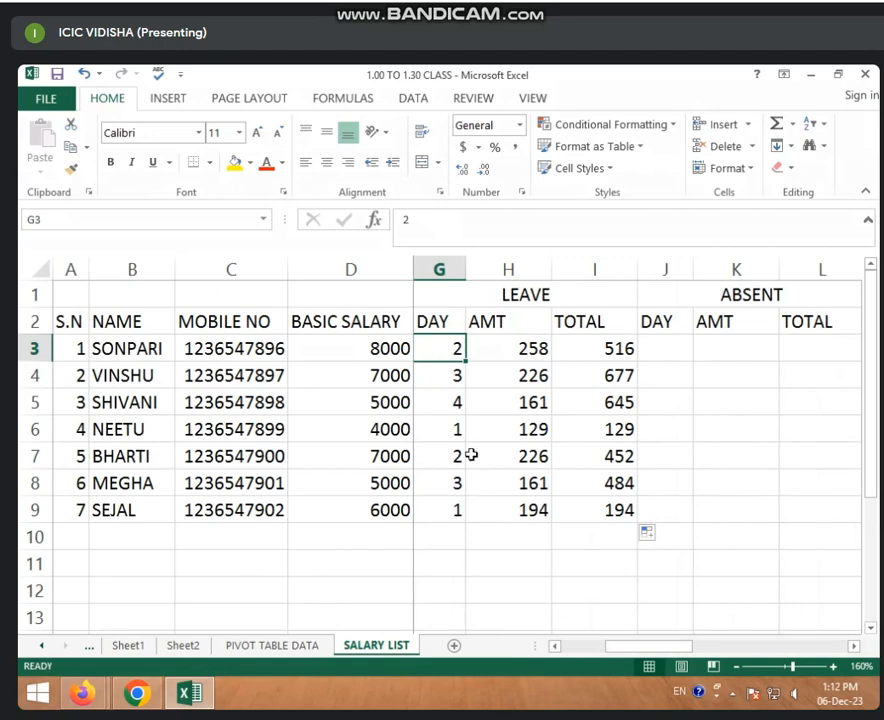
click(582, 347)
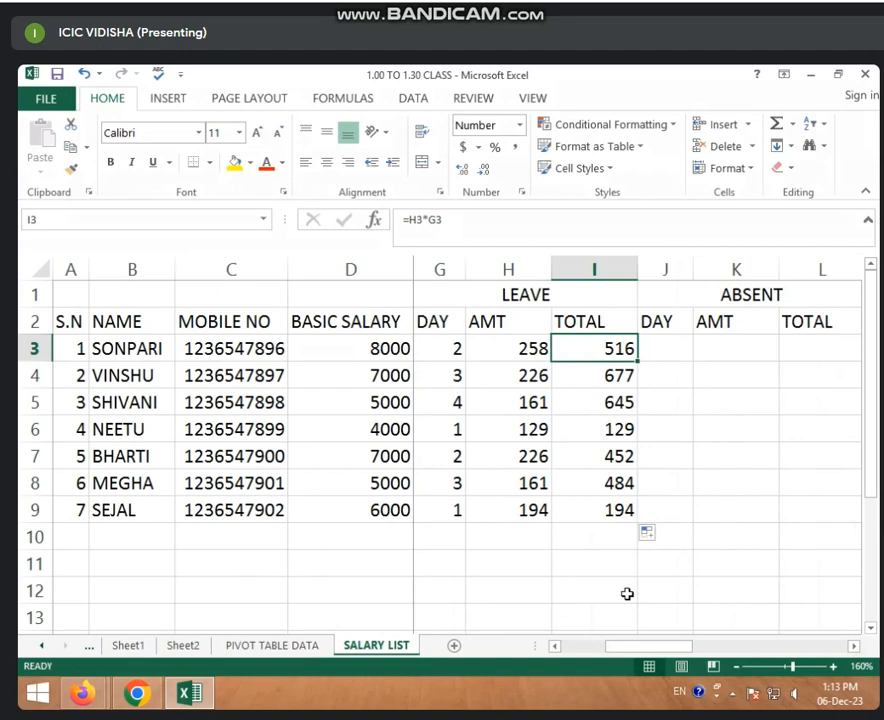
- Calculate the absence amount in K3 as double the daily salary with =D3/31*2
click(710, 349)
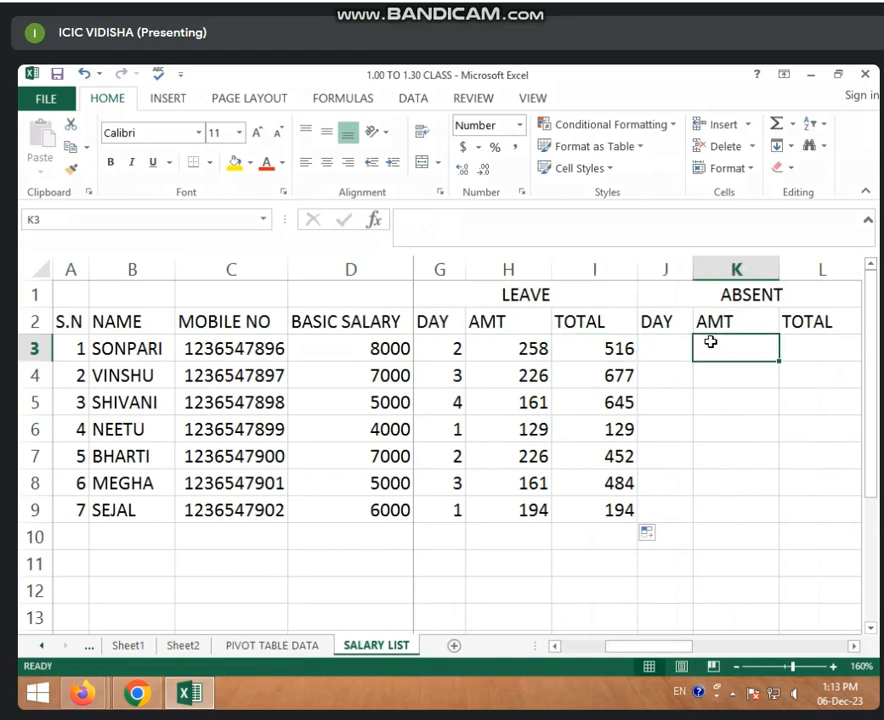
drag(655, 648, 718, 652)
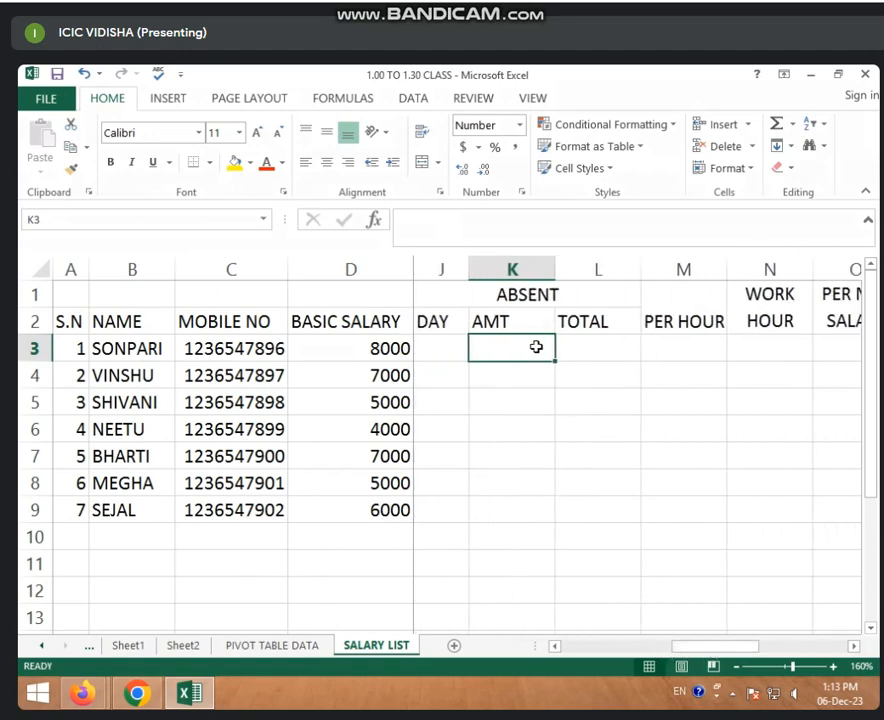
text(=)
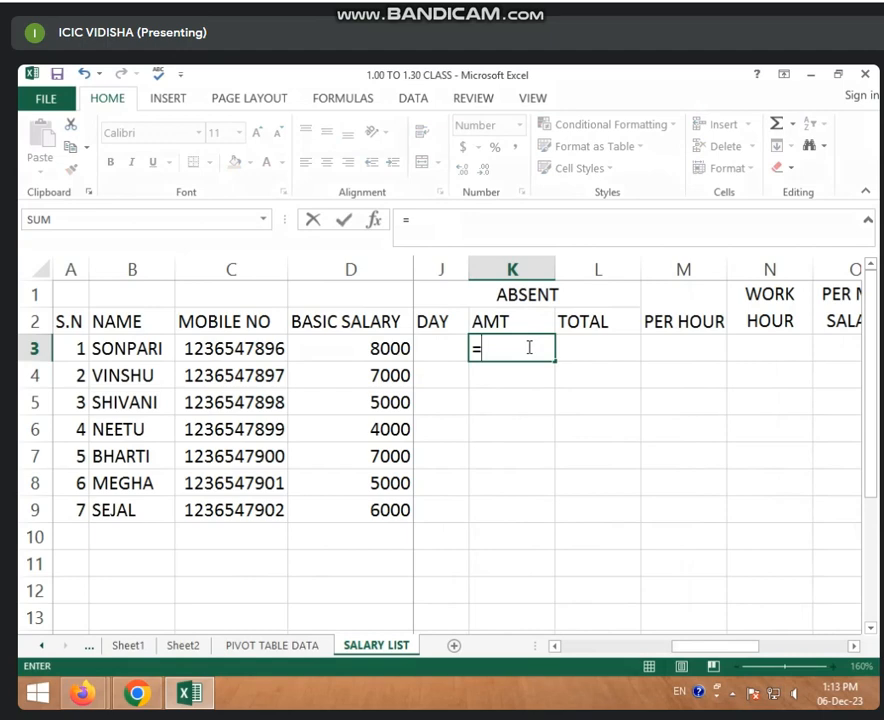
click(372, 345)
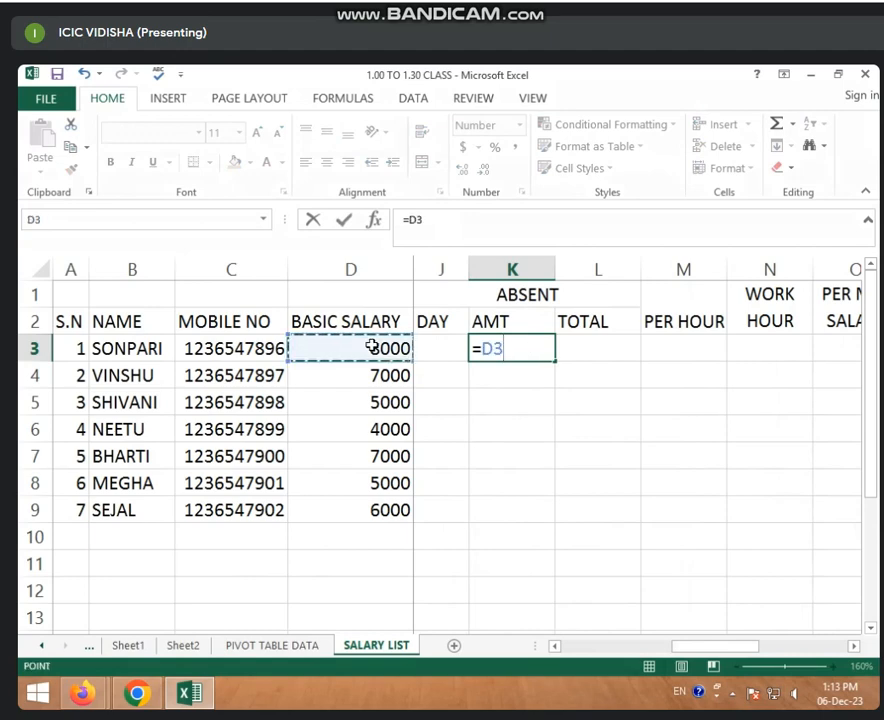
text(/31*)
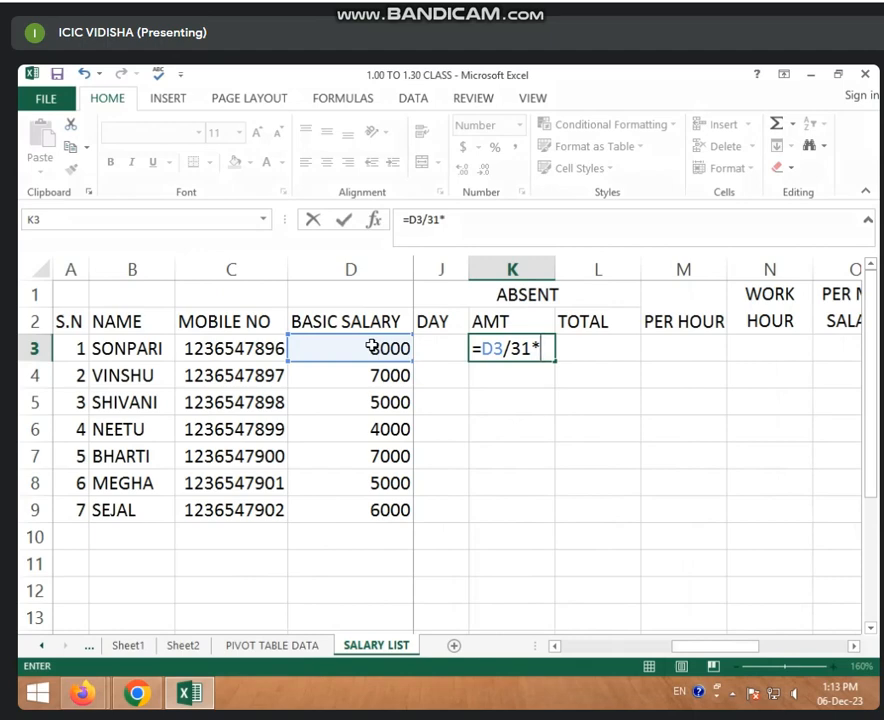
text(2)
key(Return)
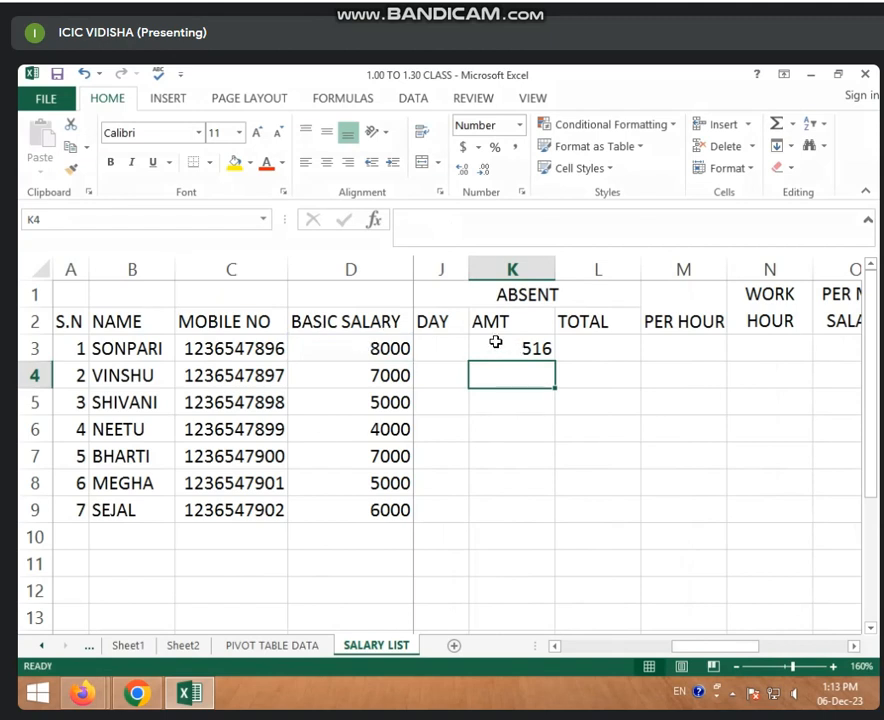
- Fill the absence amount formula from K3 down to K9
click(496, 342)
drag(555, 361, 545, 521)
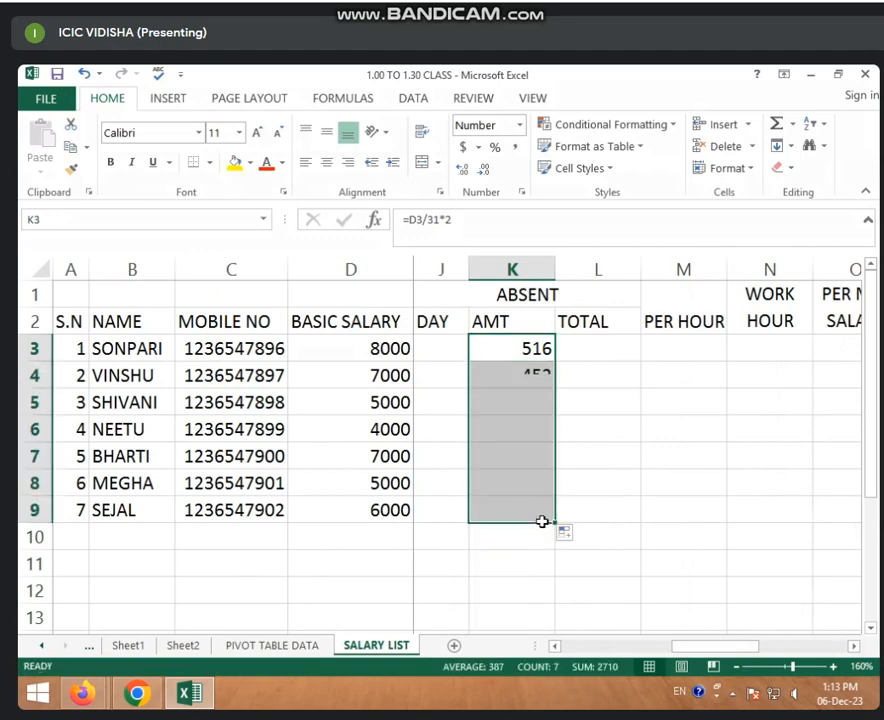
click(451, 355)
click(503, 340)
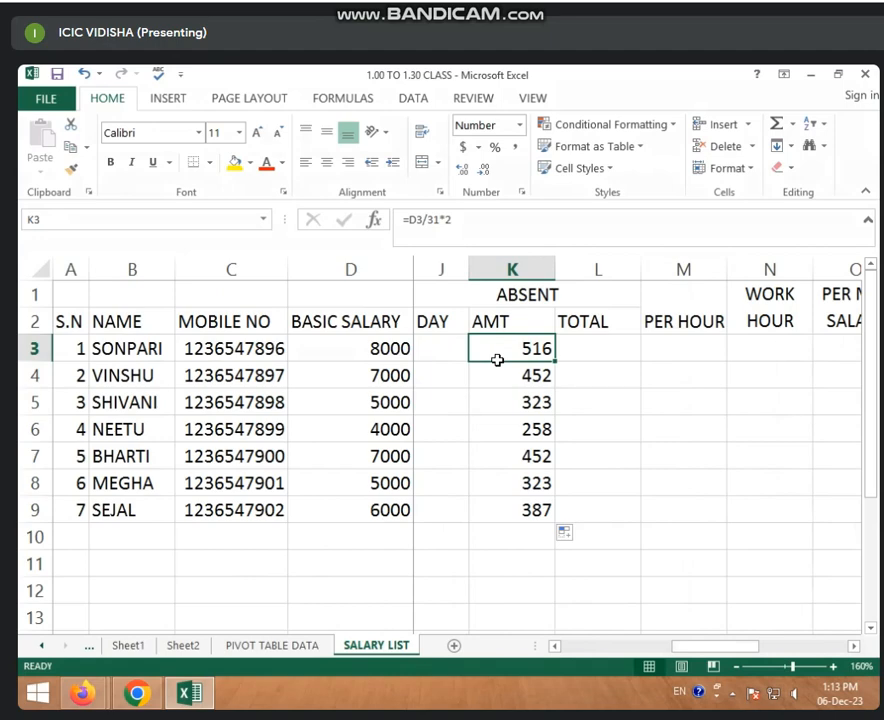
- Enter the absent days 2, 3, 1, 2, 1, 3 and 2 in J3:J9
click(447, 351)
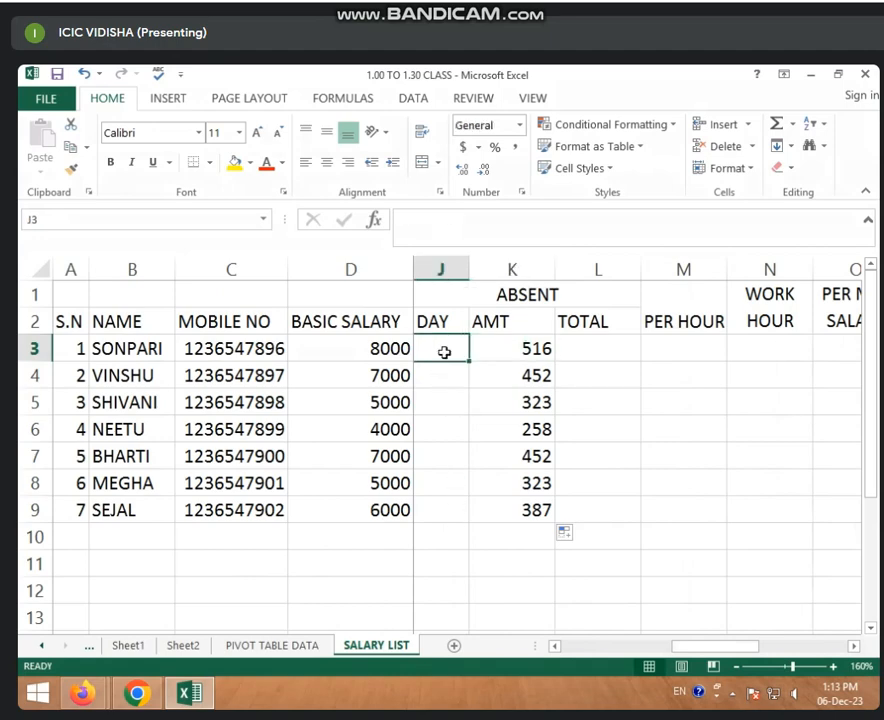
text(2)
key(Return)
text(3)
key(Return)
text(1)
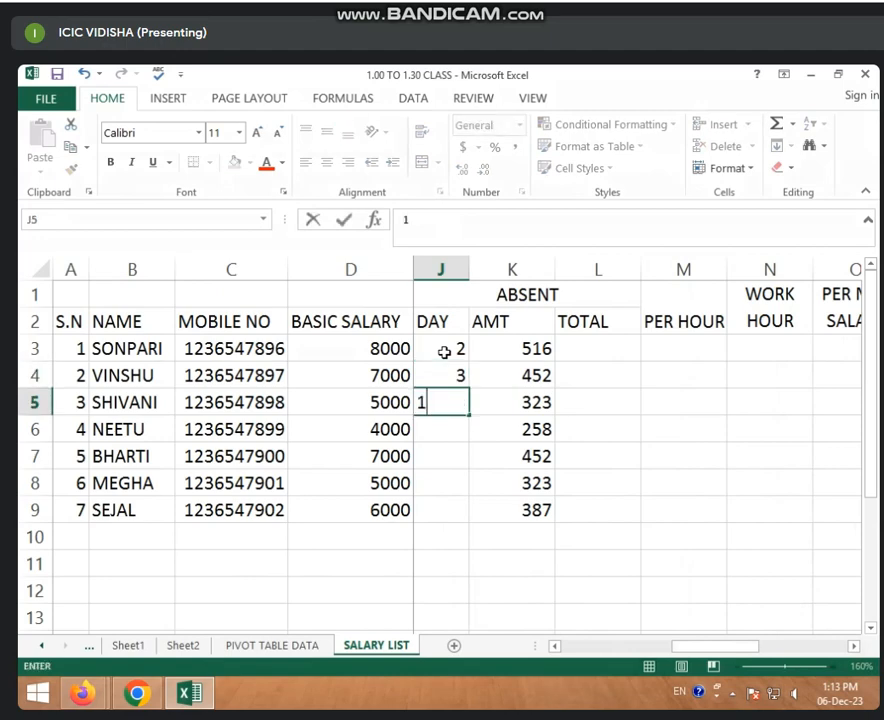
key(Return)
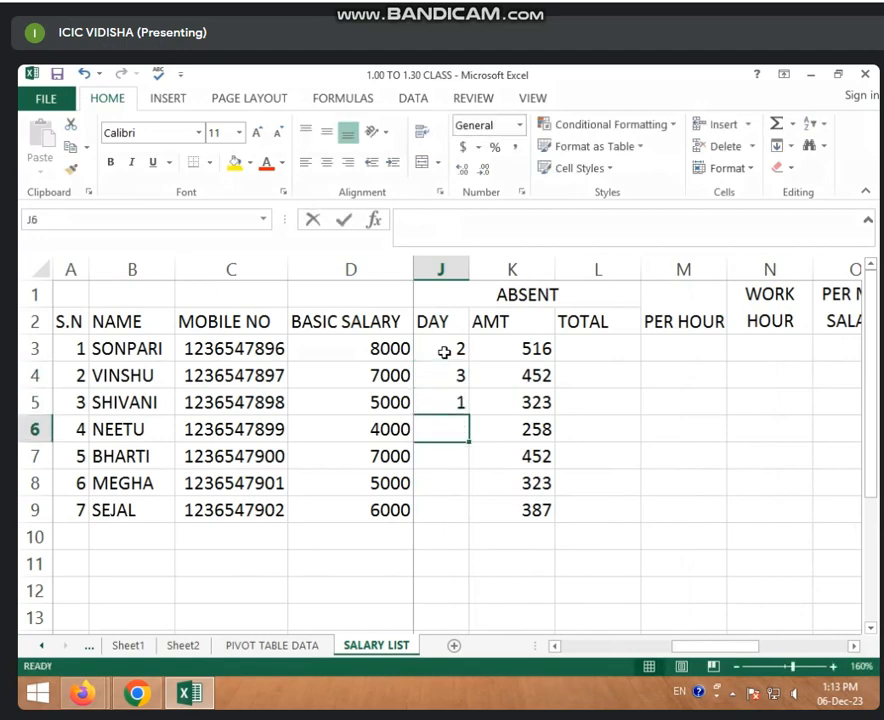
text(2)
key(Return)
text(1)
key(Return)
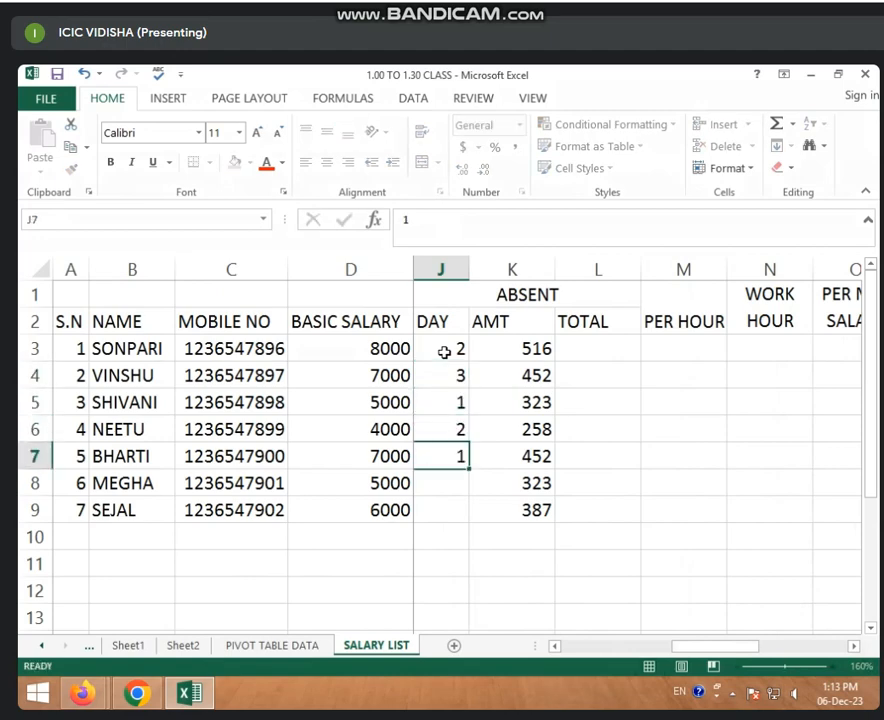
text(3)
key(Return)
text(2)
key(Return)
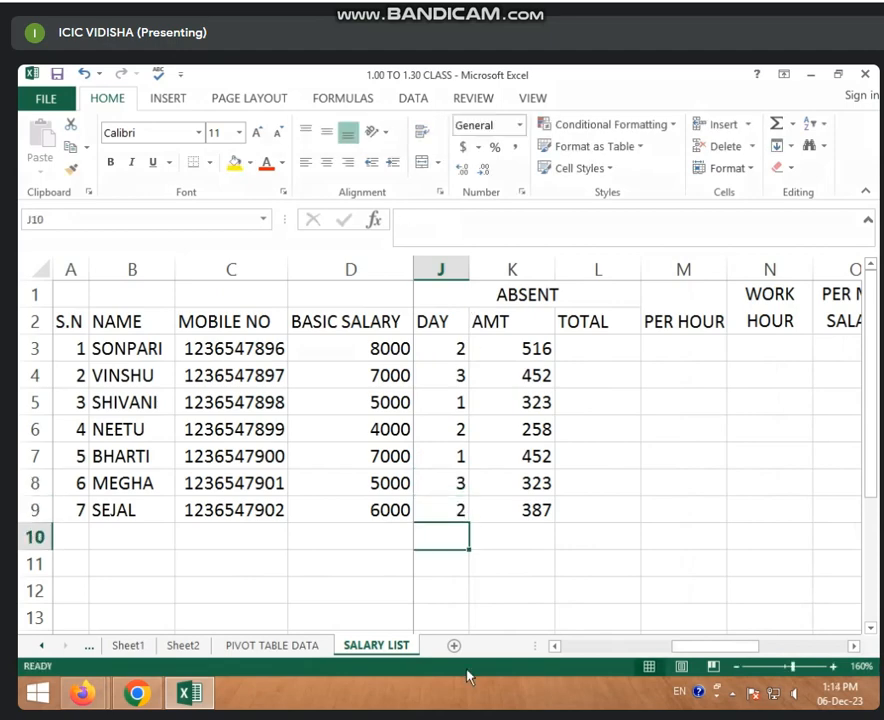
- Calculate the absence total in L3 with =K3*J3 and fill the formula down to L9
click(595, 347)
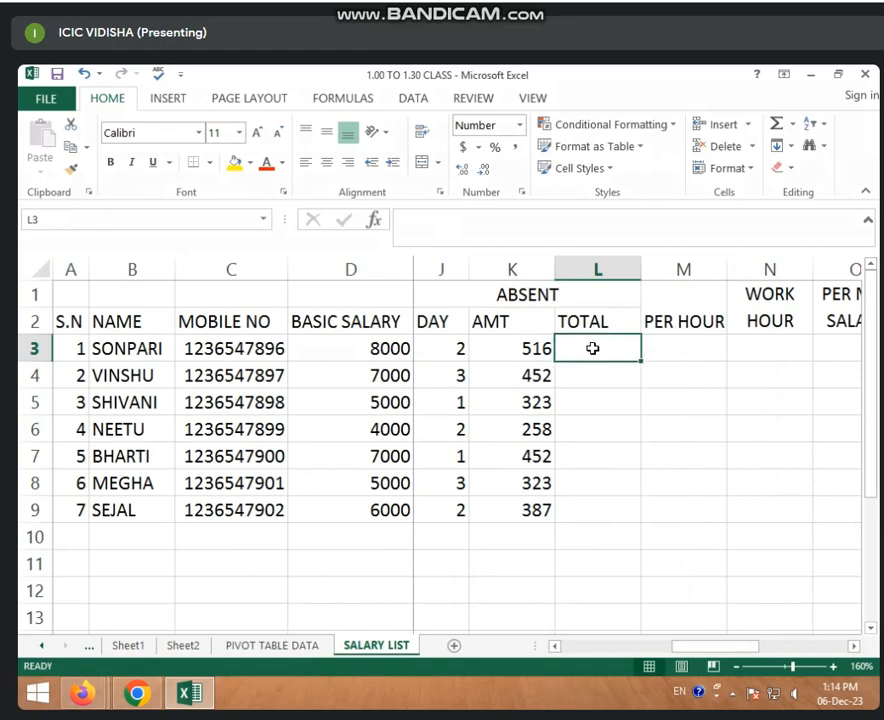
click(543, 346)
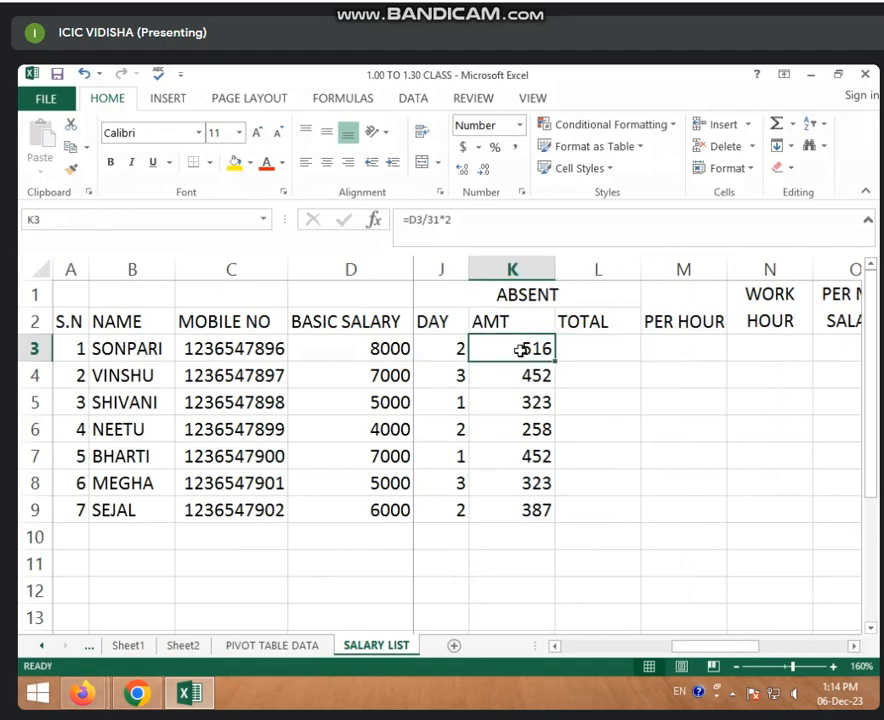
click(459, 346)
click(576, 350)
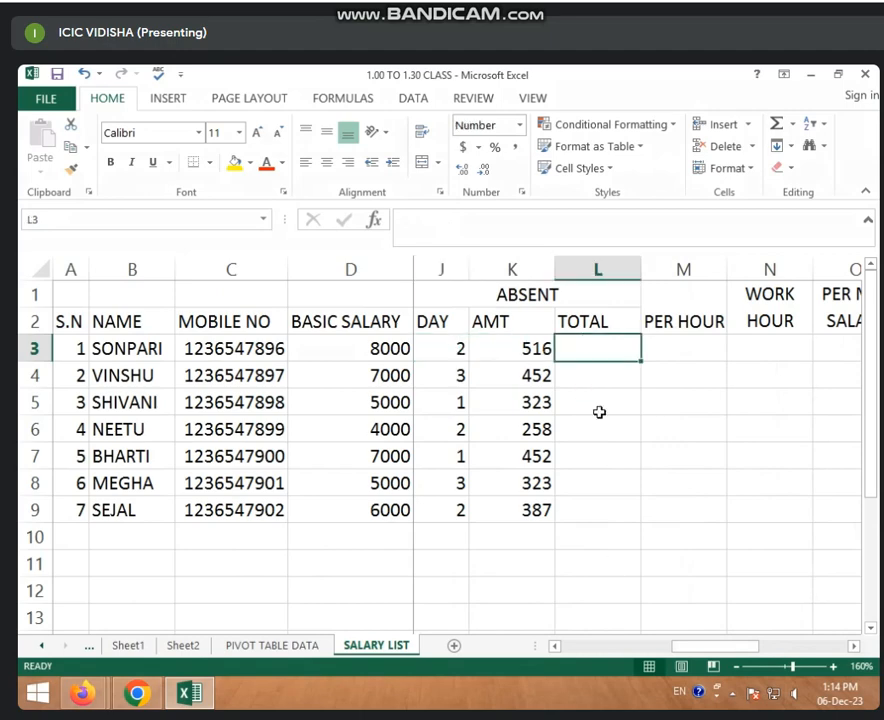
text(=)
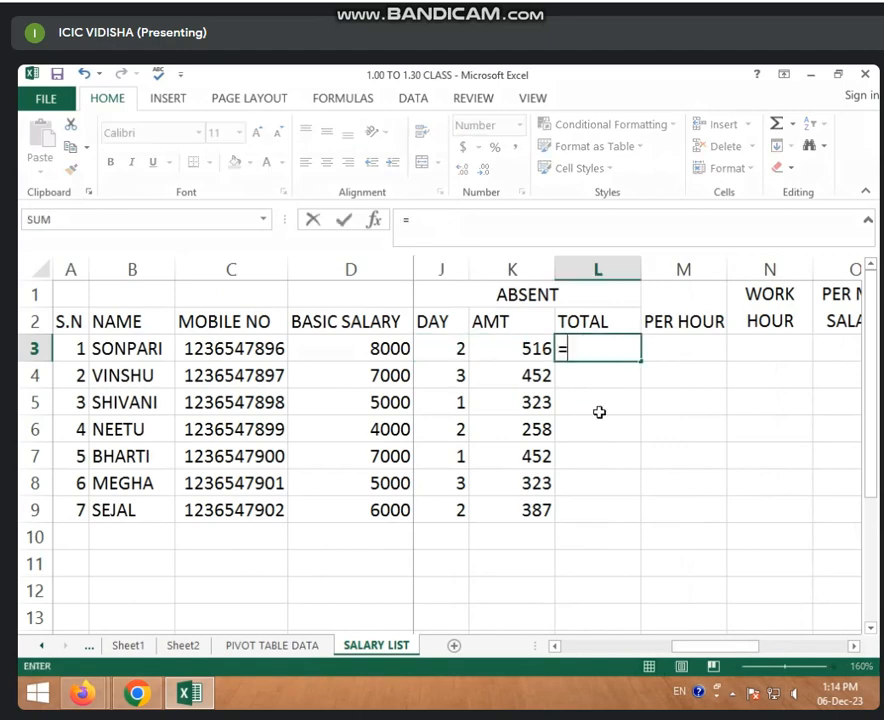
click(530, 347)
text(*)
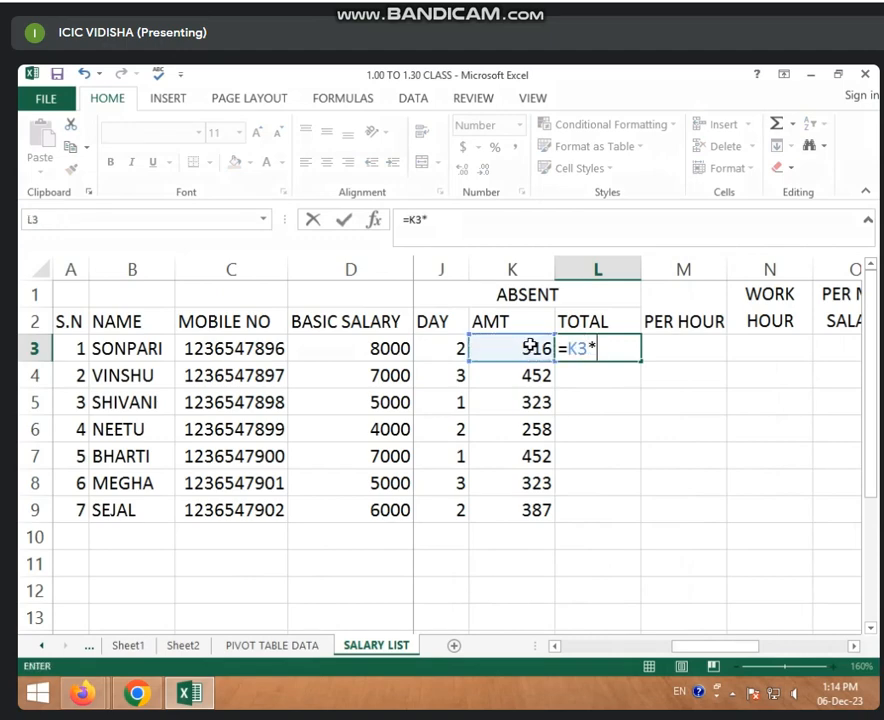
click(460, 347)
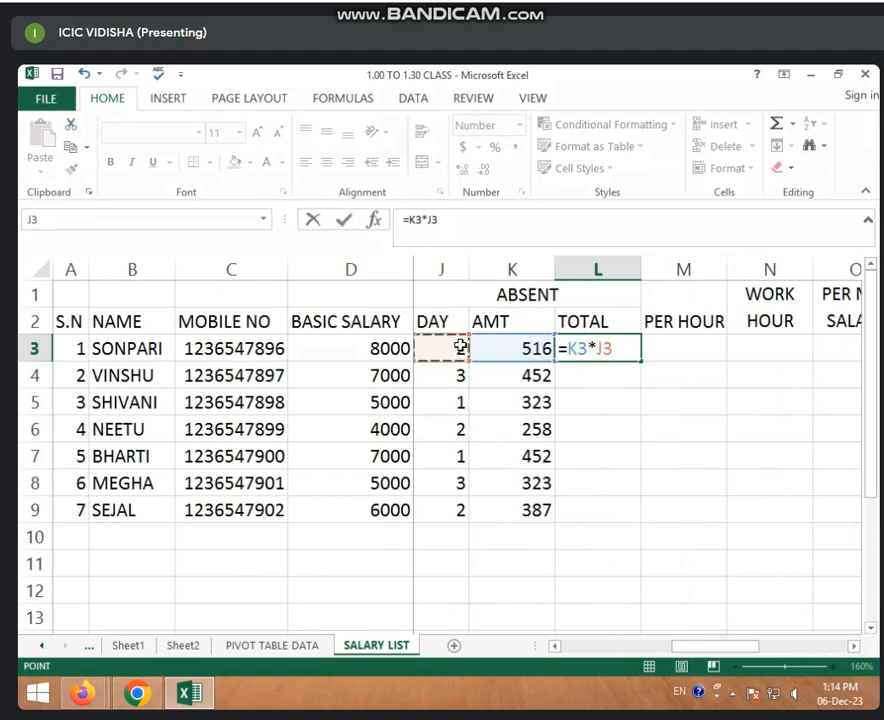
key(Return)
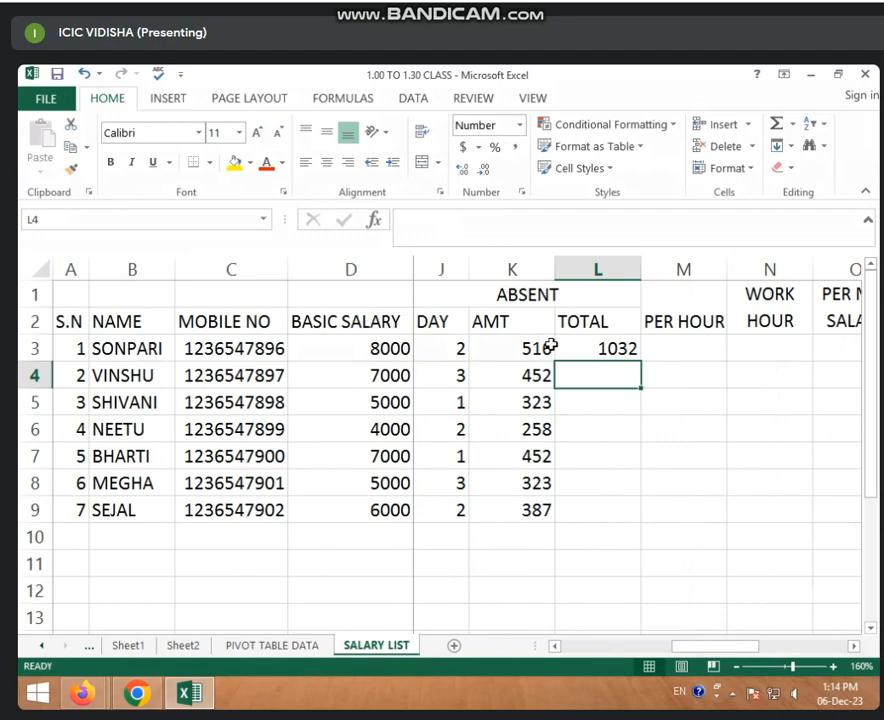
click(586, 345)
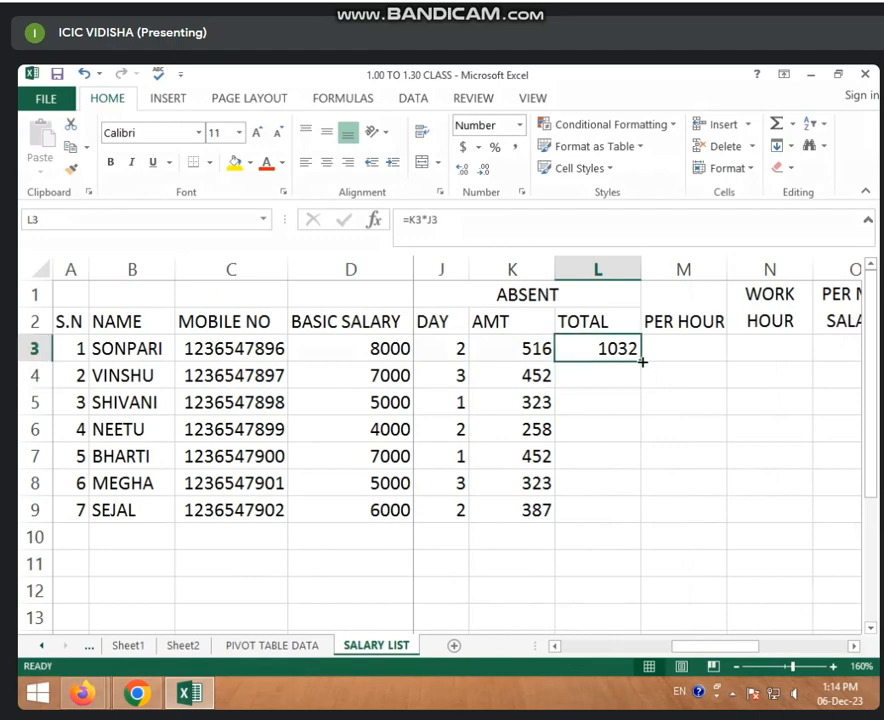
drag(641, 362, 627, 521)
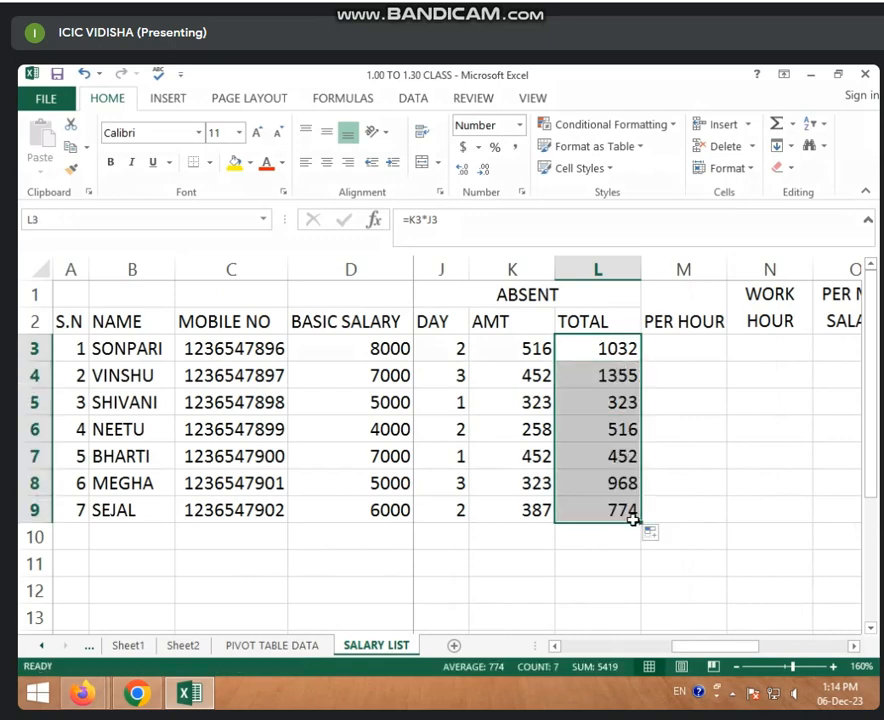
click(710, 432)
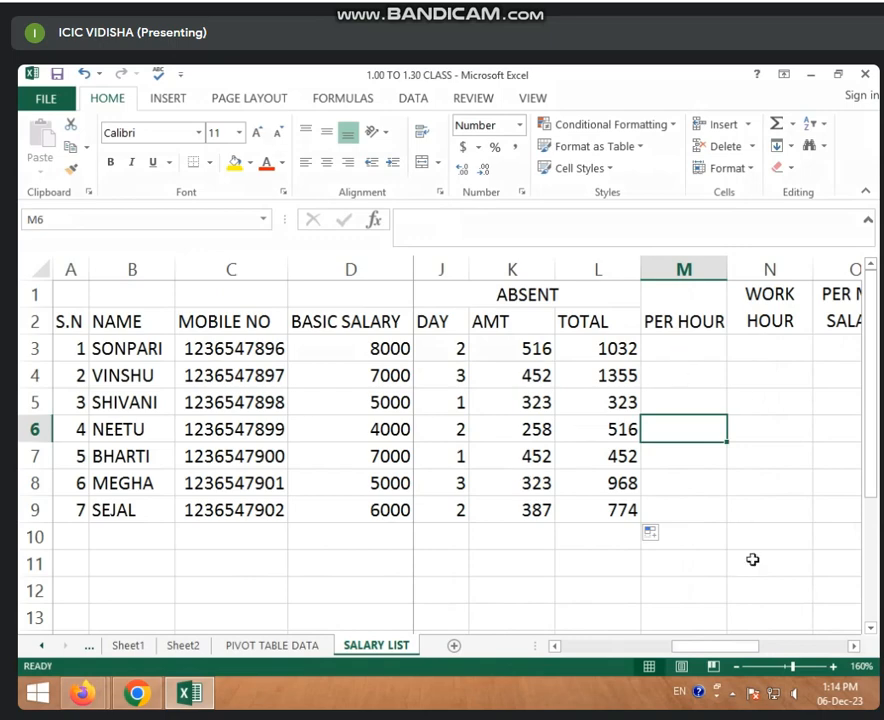
- Enter the work hours 8, 5, 6, 5, 7, 8 and 9 in N3:N9
click(725, 359)
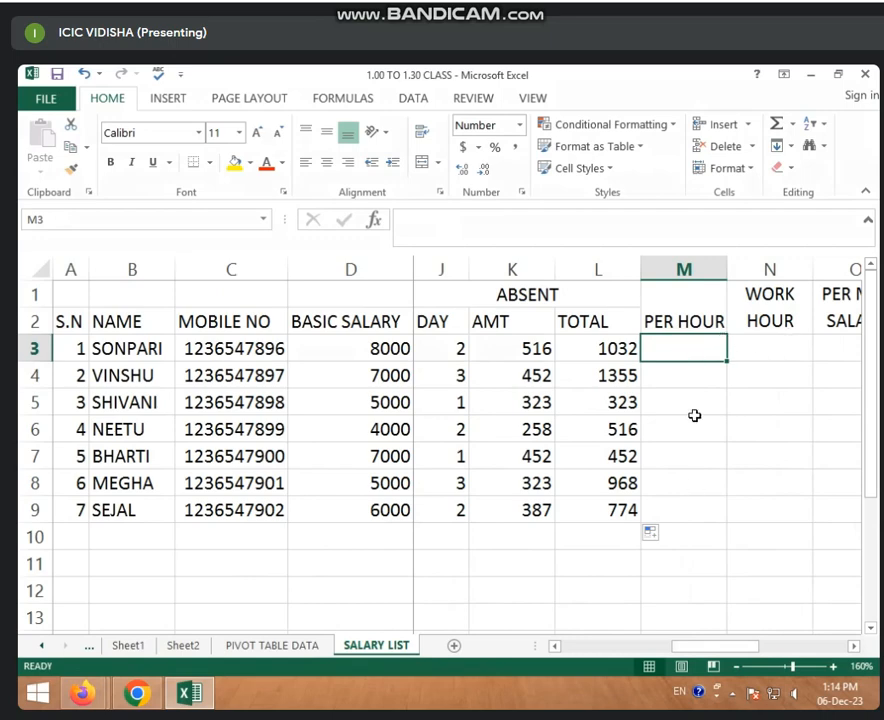
click(760, 349)
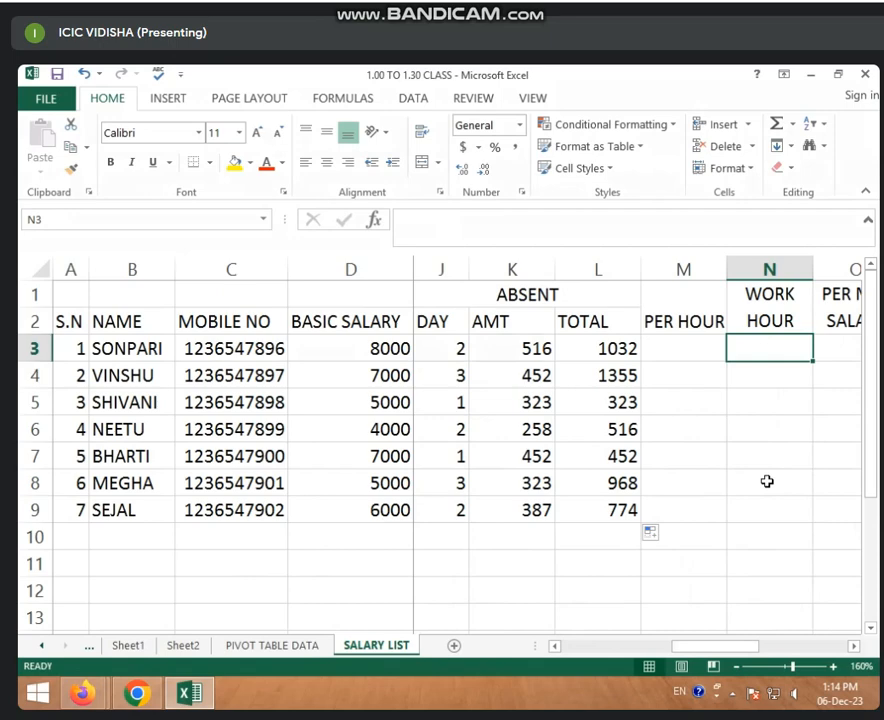
text(8)
key(Return)
text(5)
key(Return)
text(6)
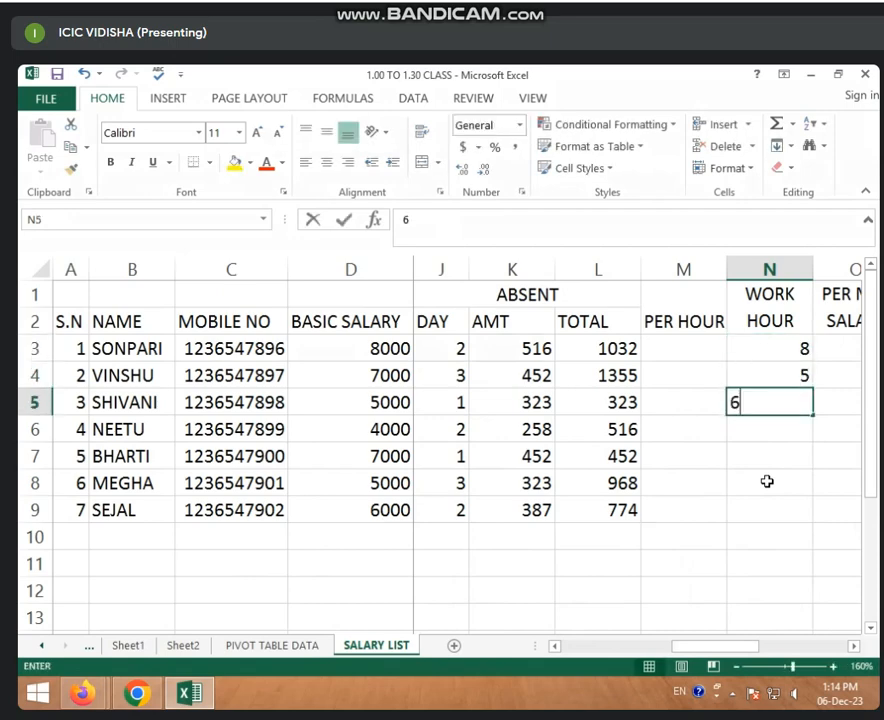
key(Return)
text(5)
key(Return)
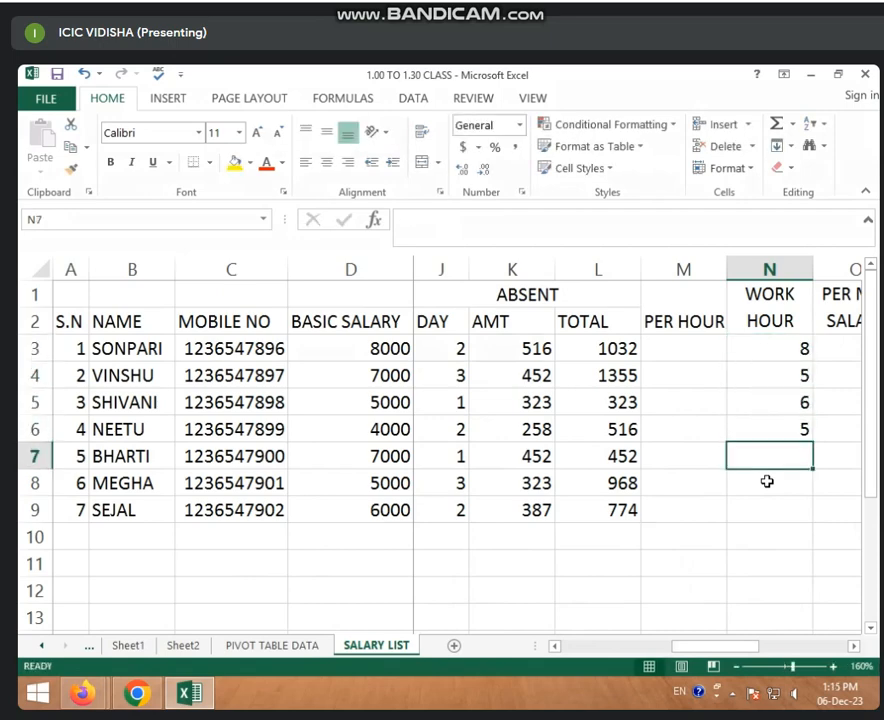
text(4)
key(BackSpace)
text(7)
key(Return)
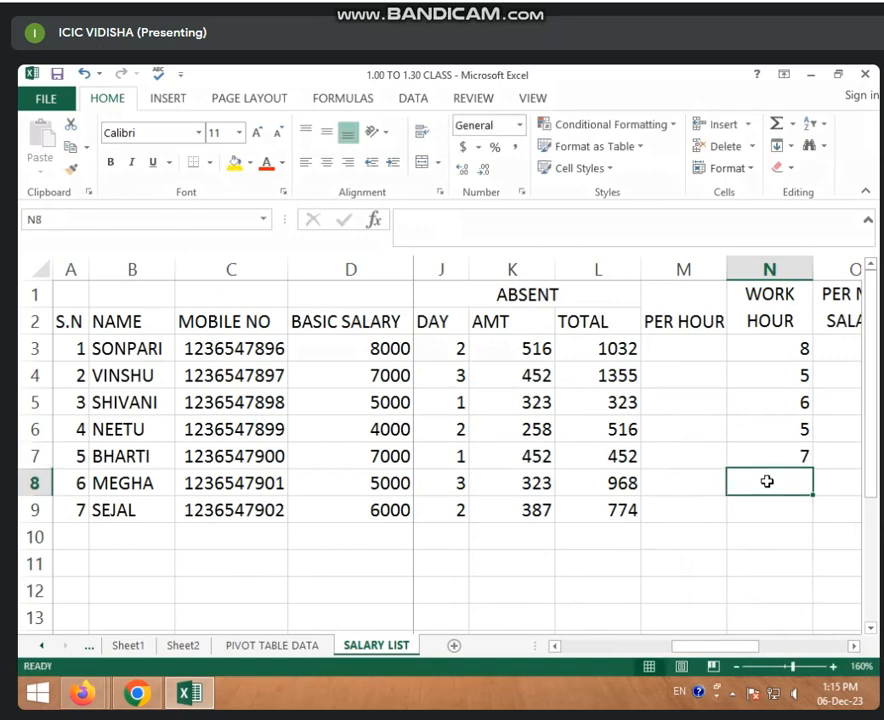
text(8)
key(Return)
text(9)
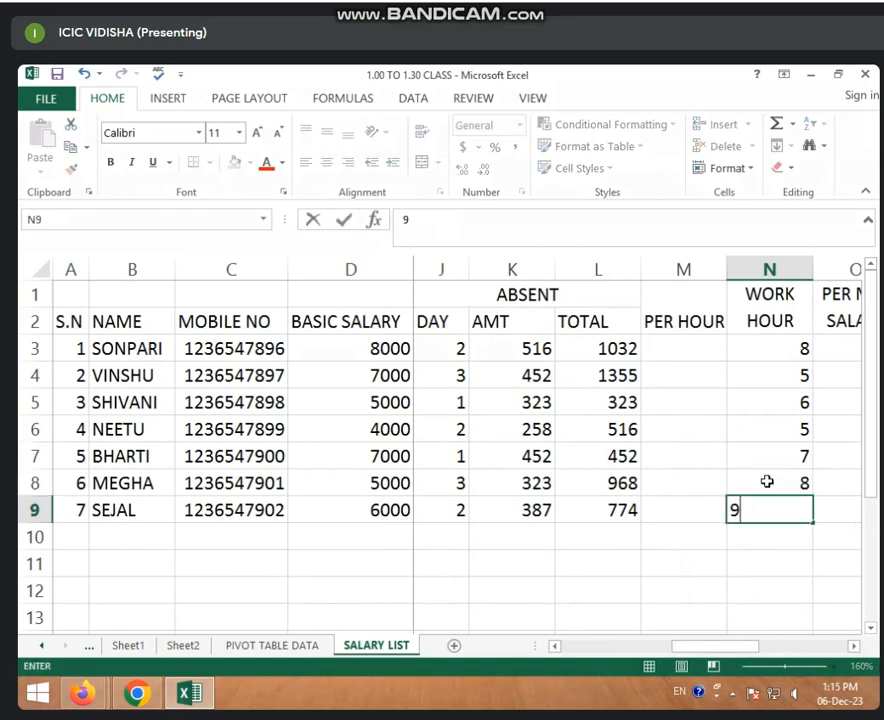
key(Return)
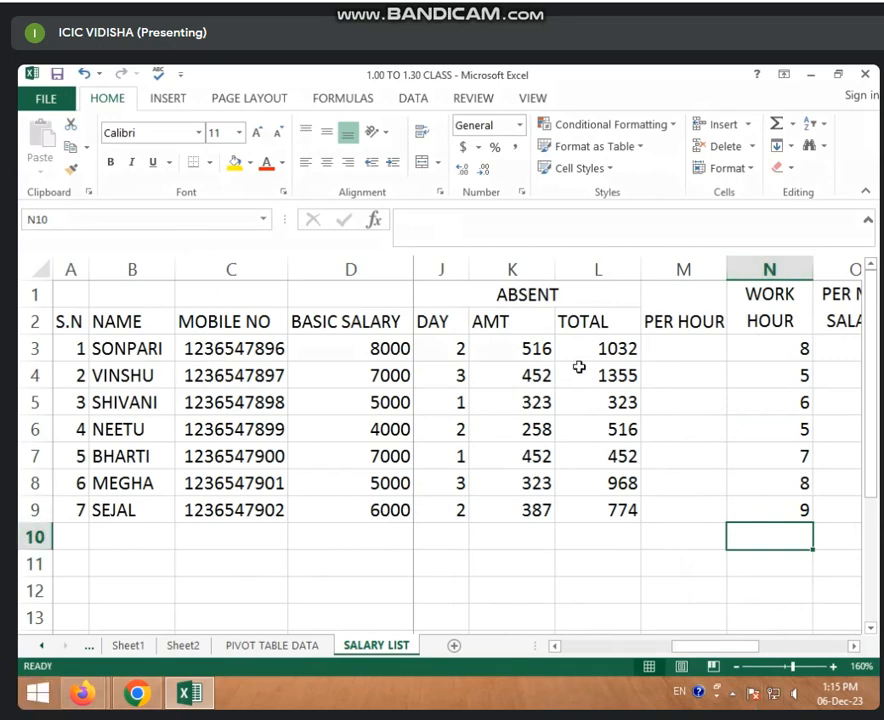
- Calculate the per-hour salary in M3 with =H3/N3 and fill the formula down to M9
click(671, 350)
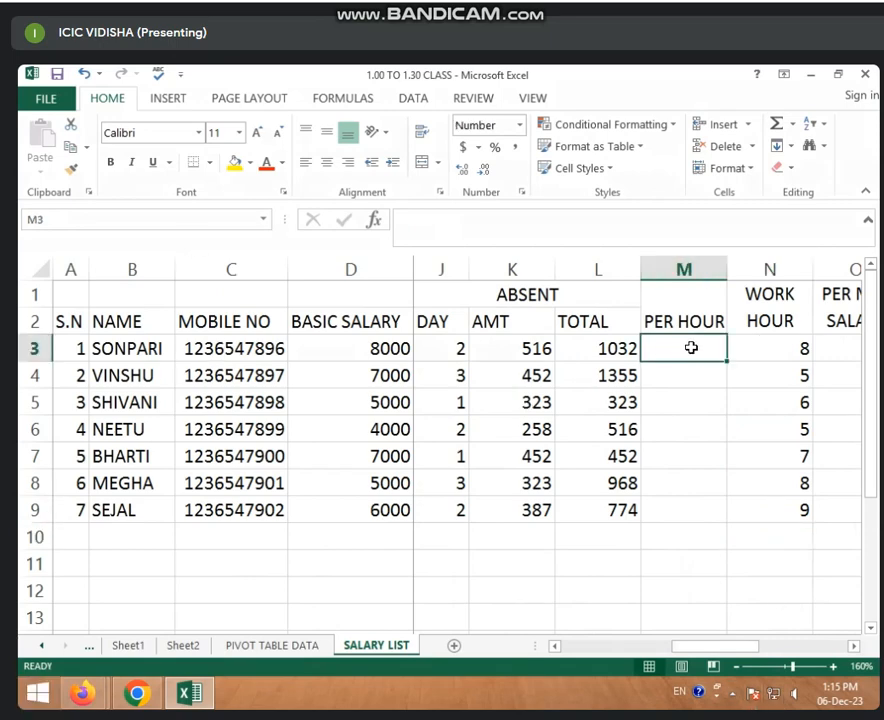
text(=)
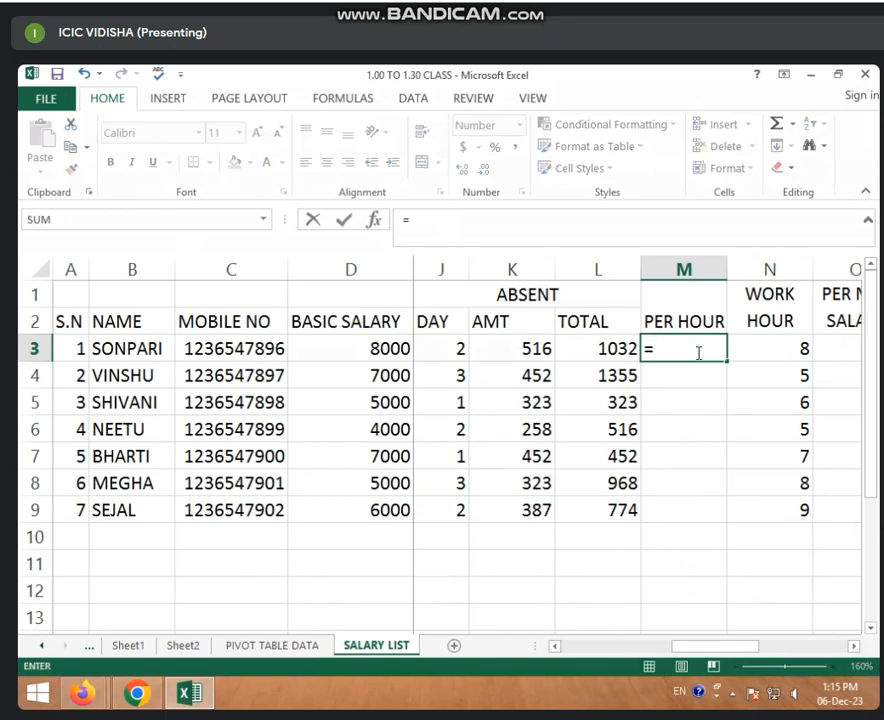
drag(738, 646, 689, 651)
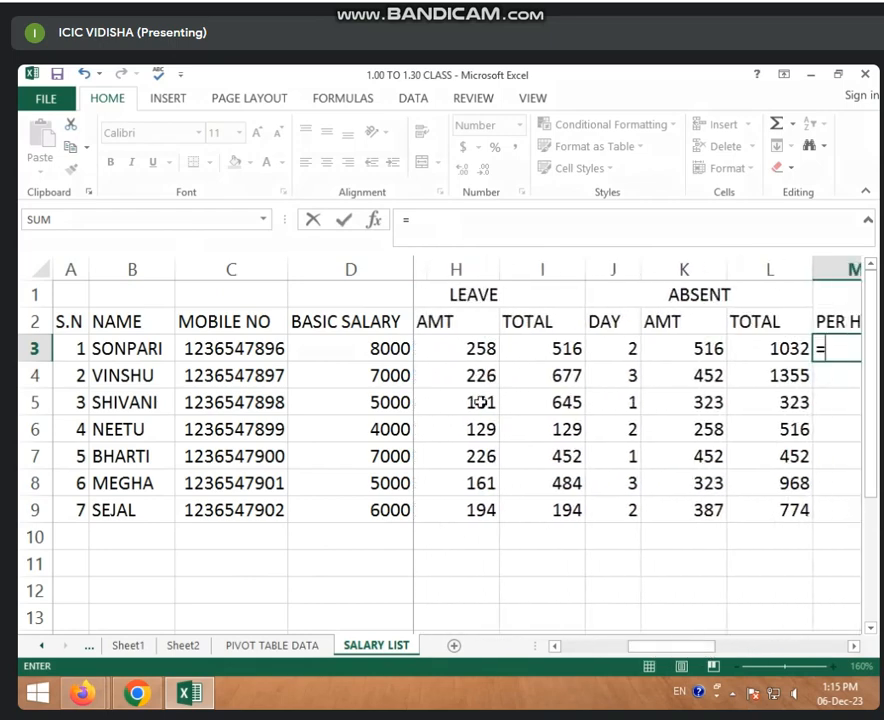
click(466, 347)
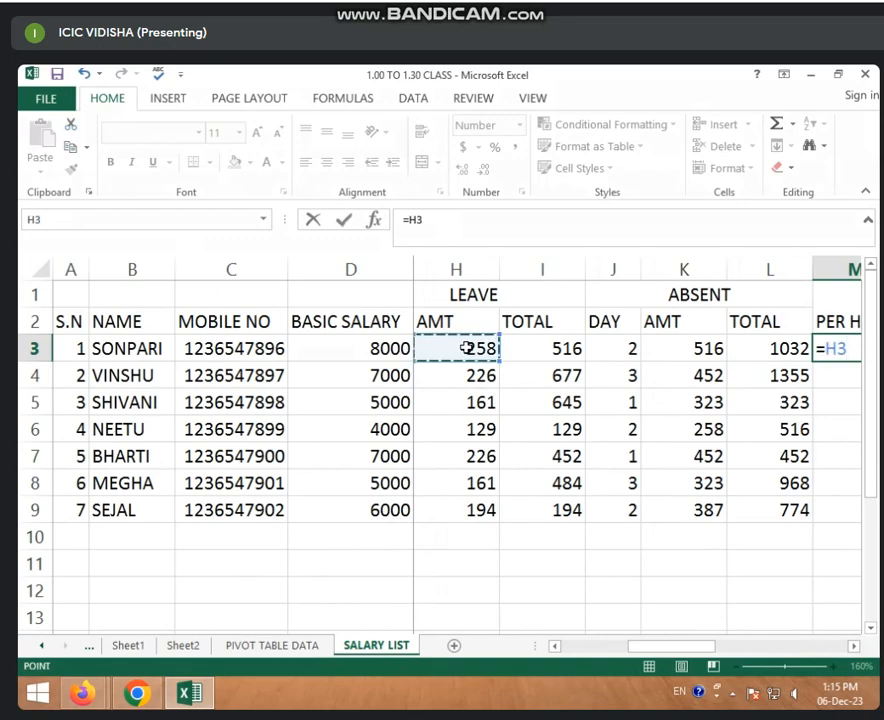
text(/)
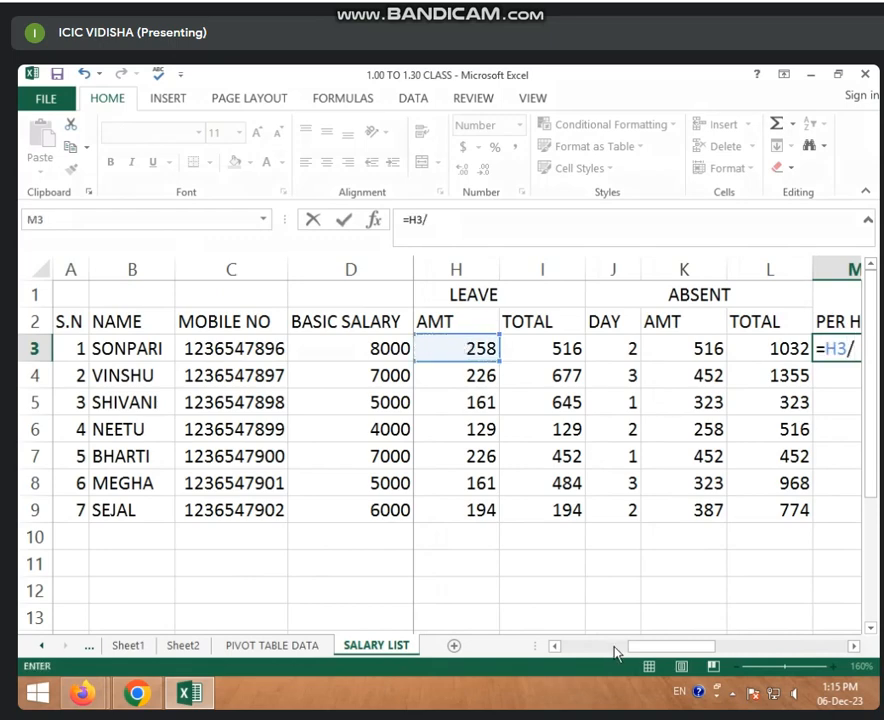
drag(617, 650, 696, 649)
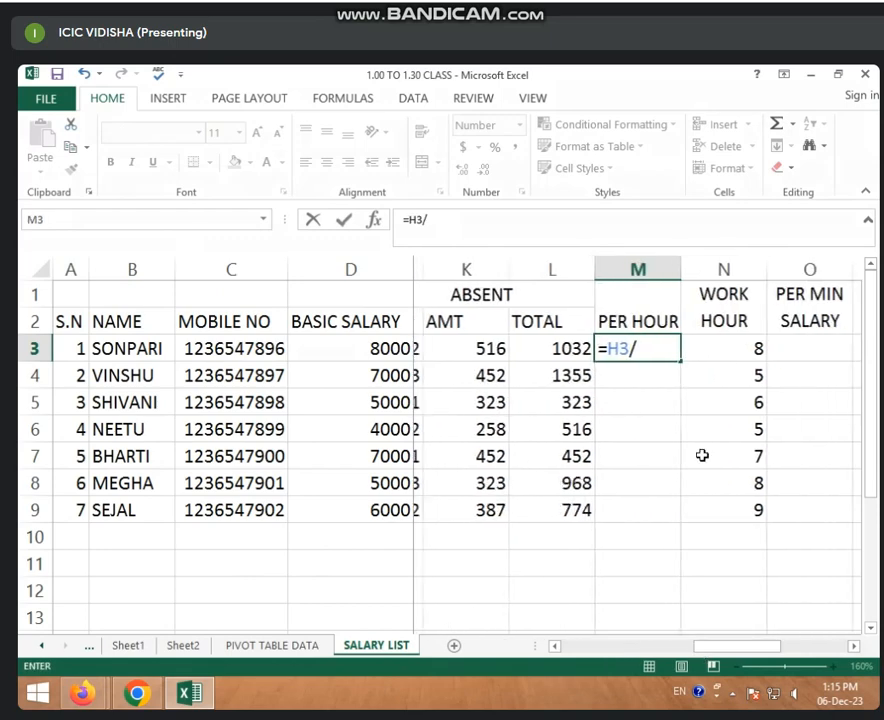
click(713, 352)
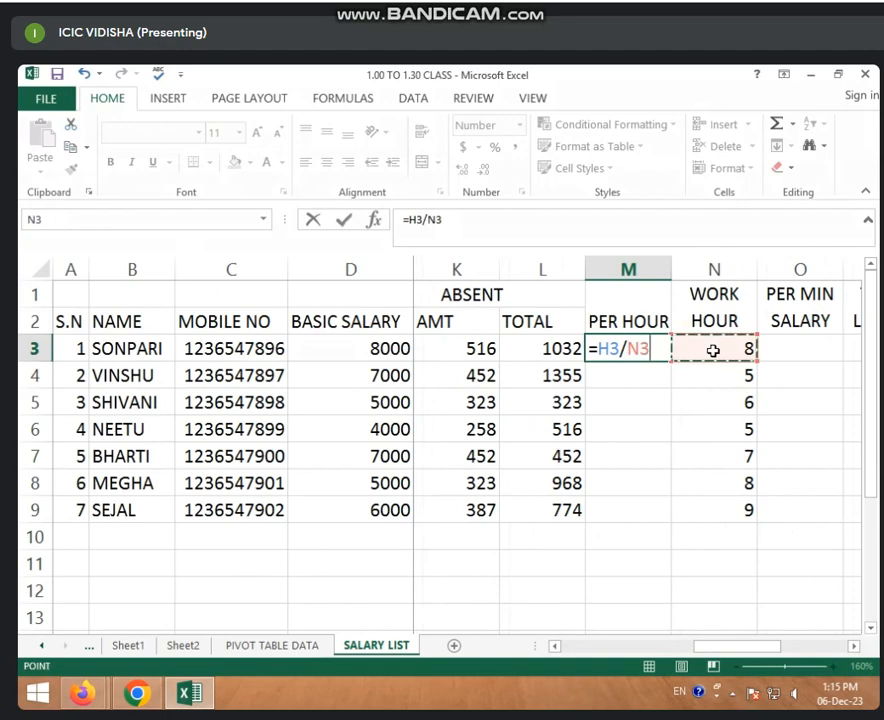
key(Return)
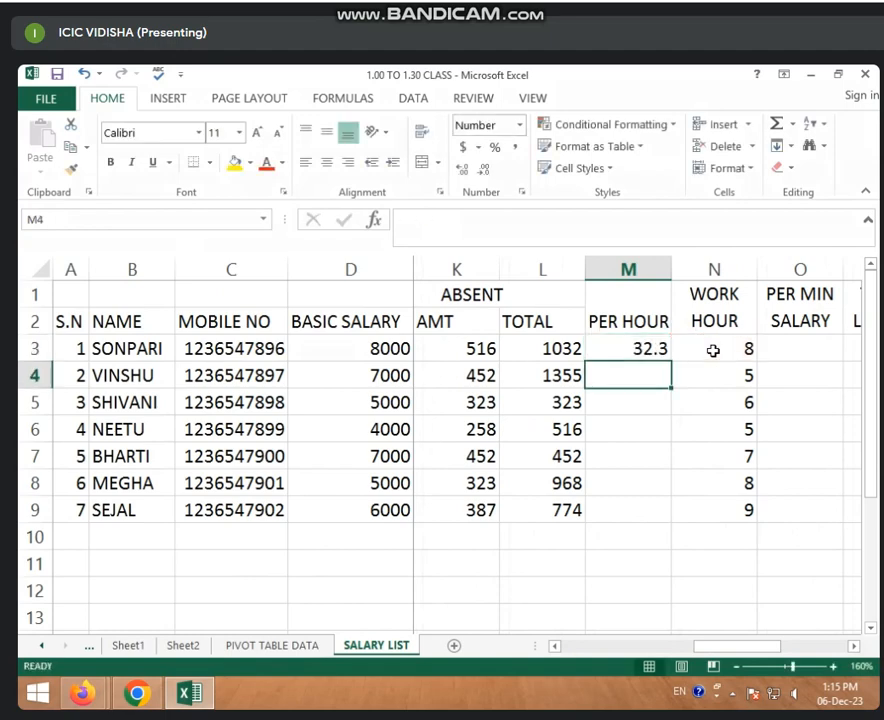
click(668, 349)
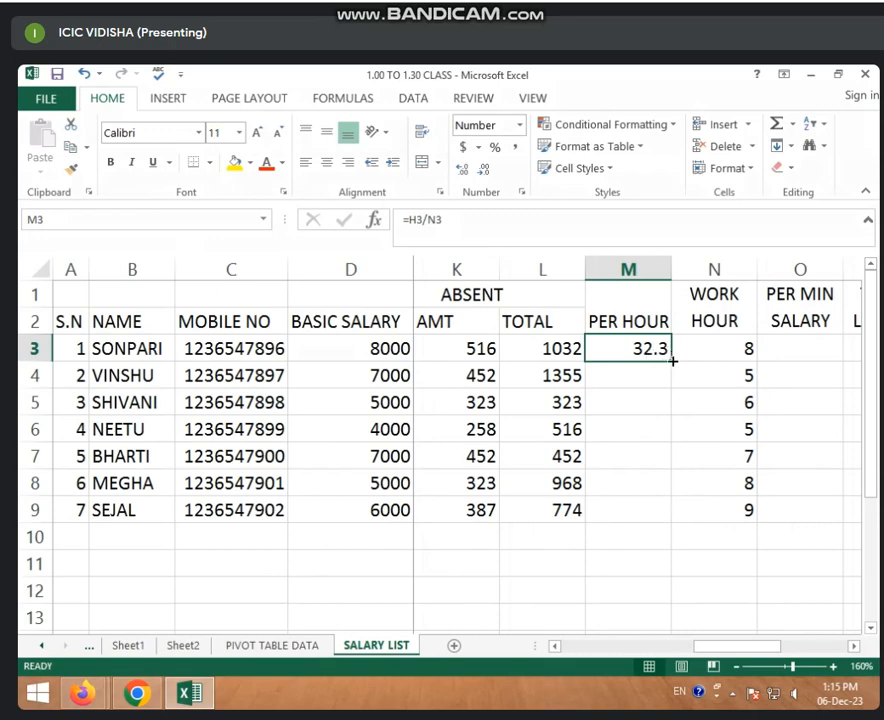
drag(673, 361, 671, 518)
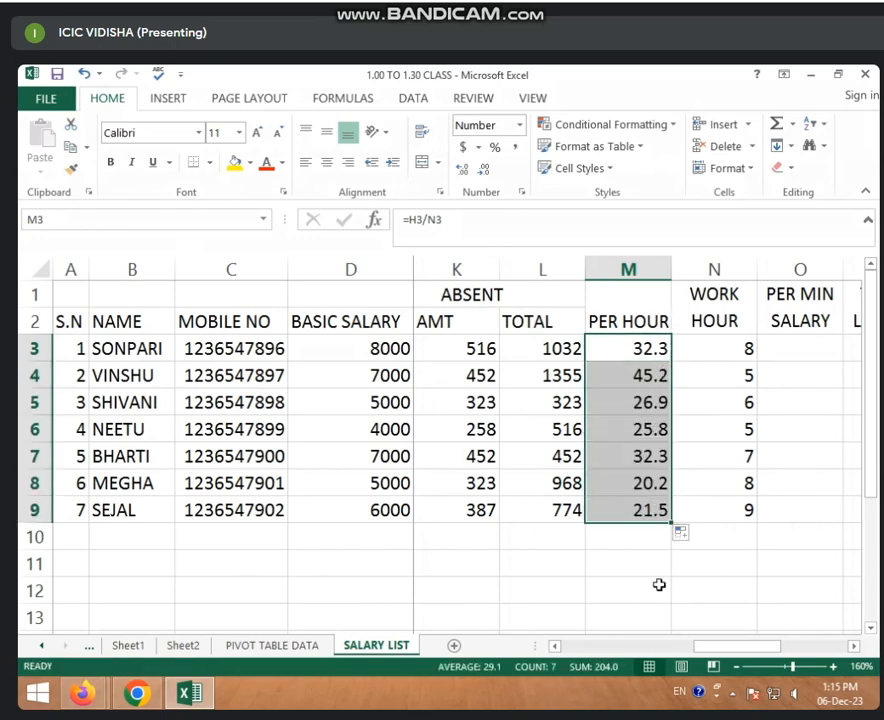
click(678, 625)
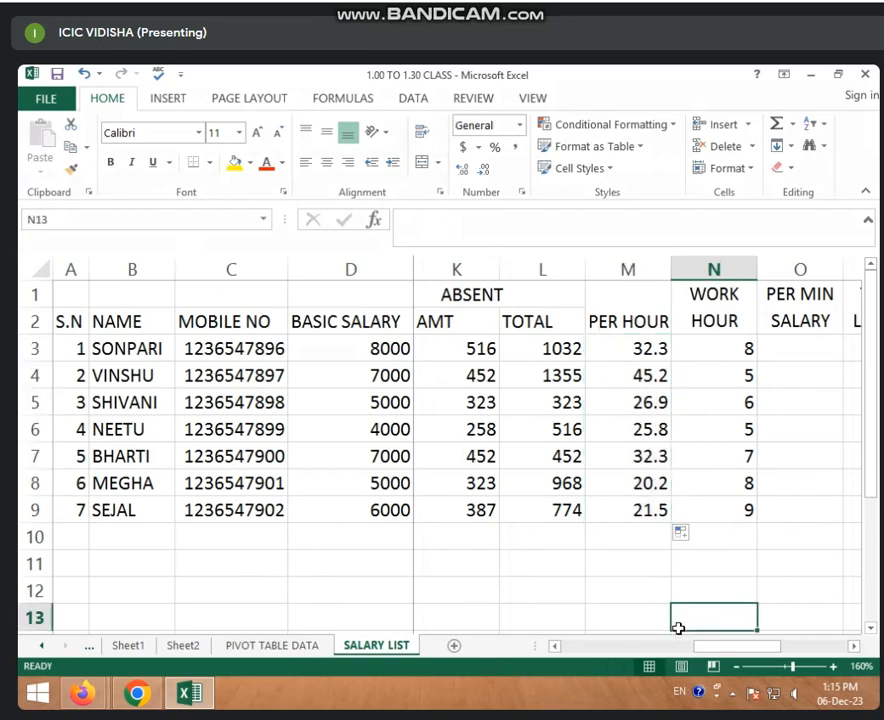
- Calculate the per-minute salary in O3 with =M3/60 and fill the formula down to O9
drag(698, 648, 768, 652)
click(645, 356)
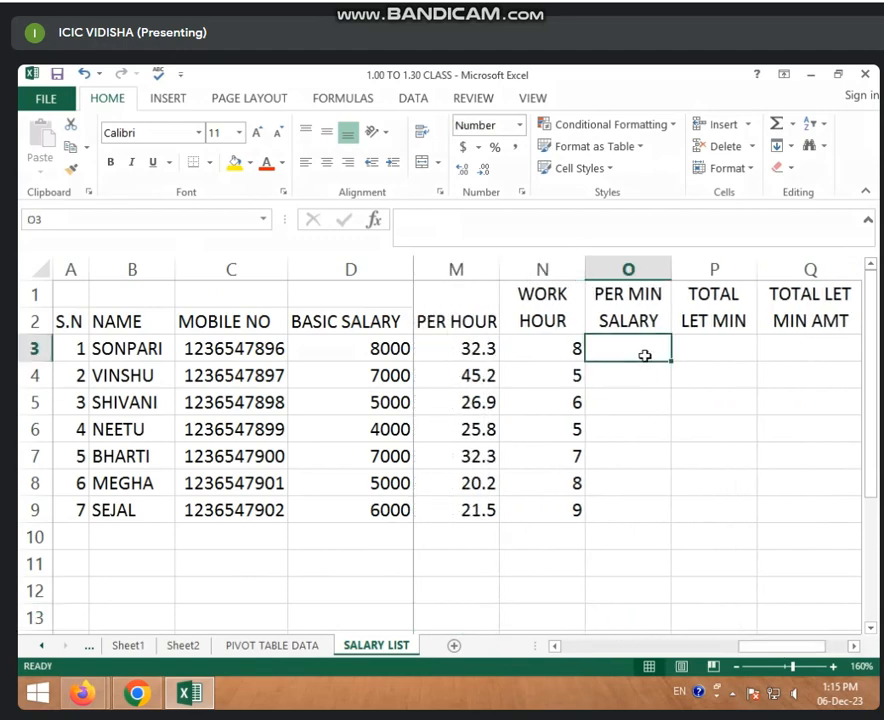
text(=)
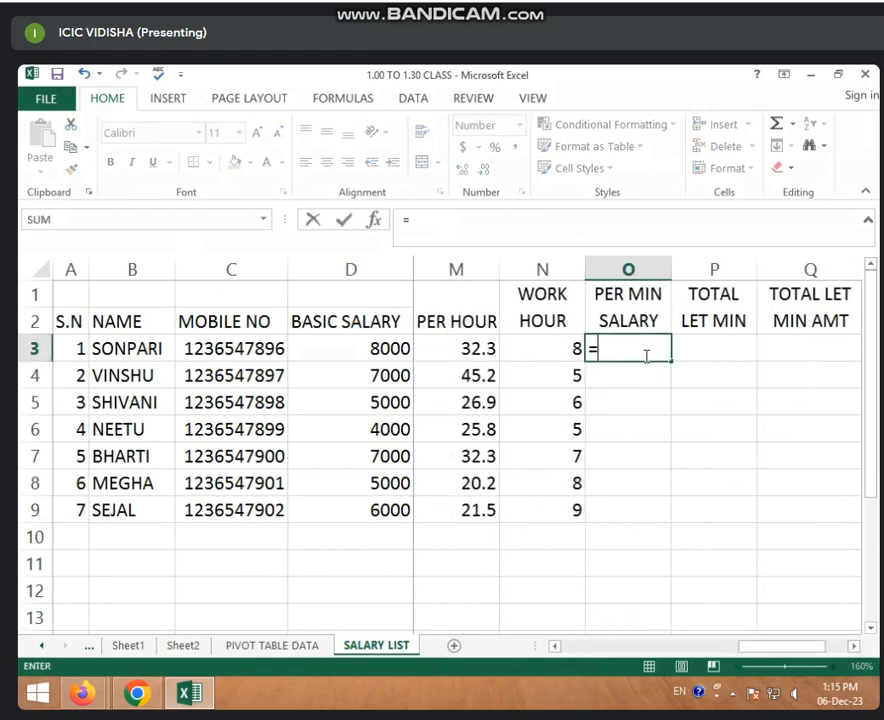
click(474, 347)
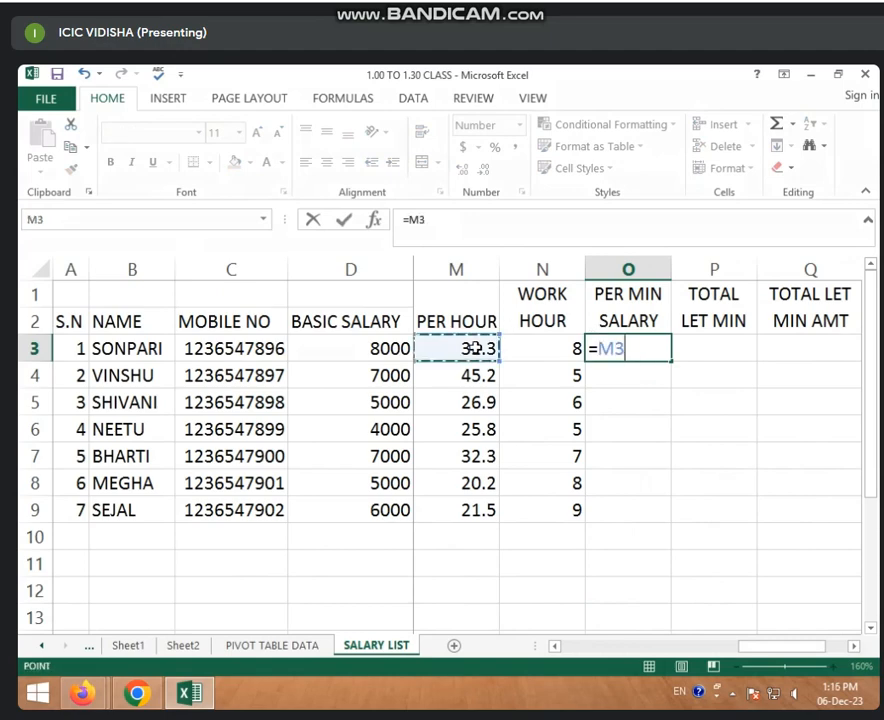
text(/60)
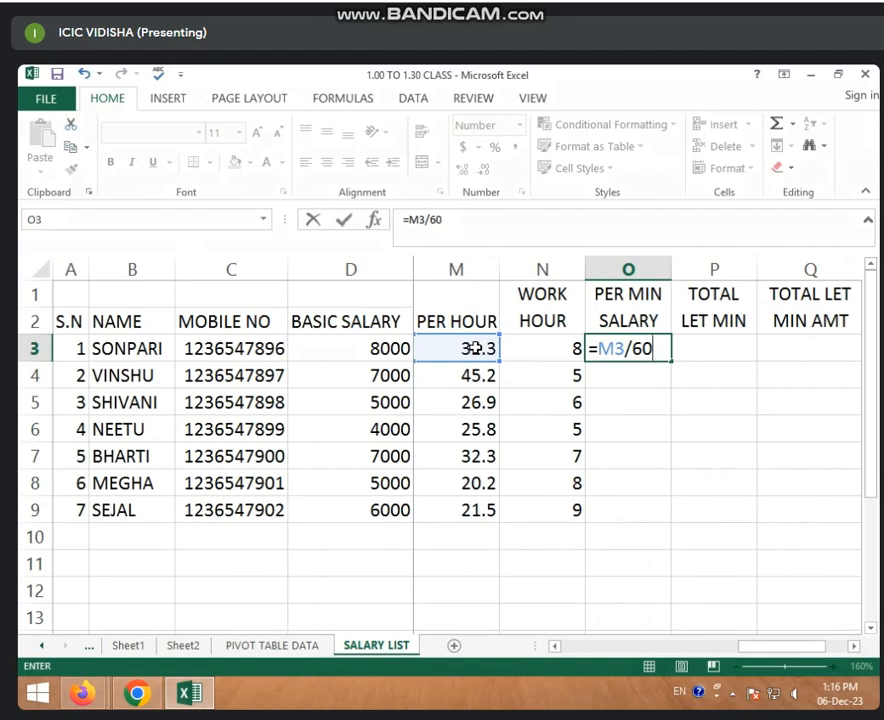
key(Return)
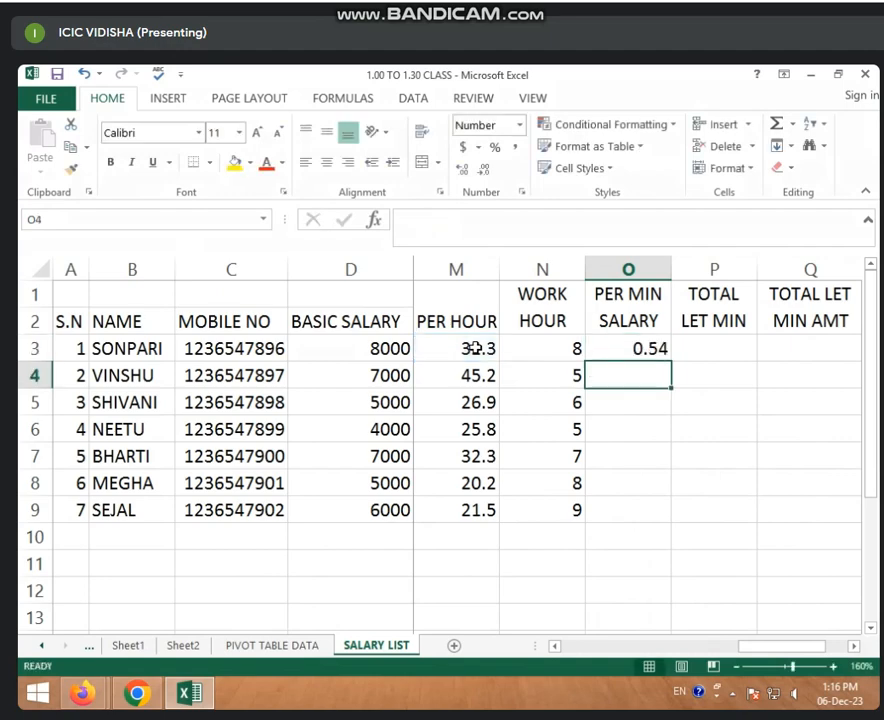
click(614, 348)
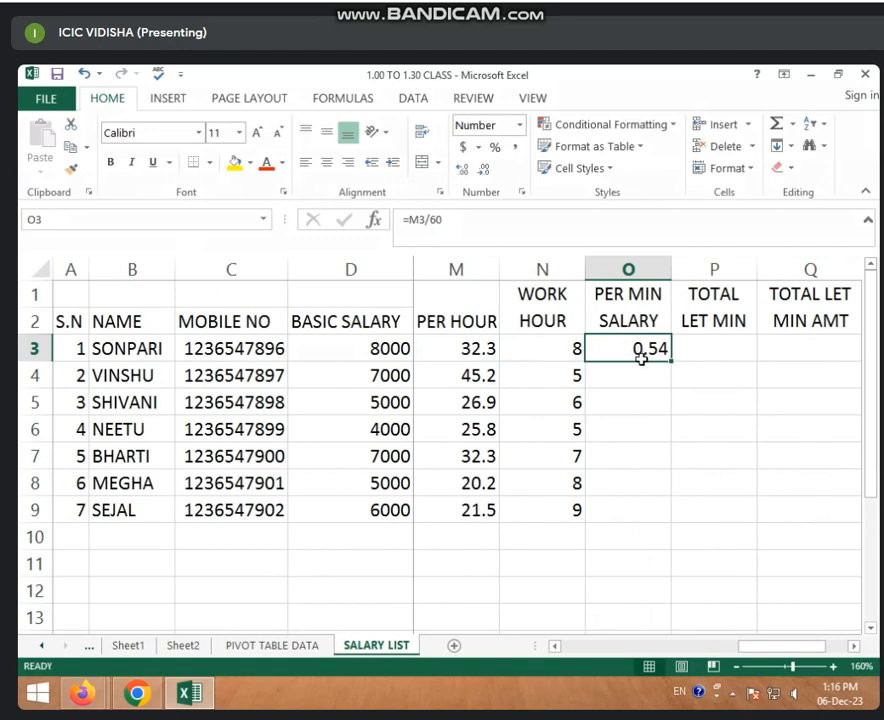
drag(670, 360, 671, 523)
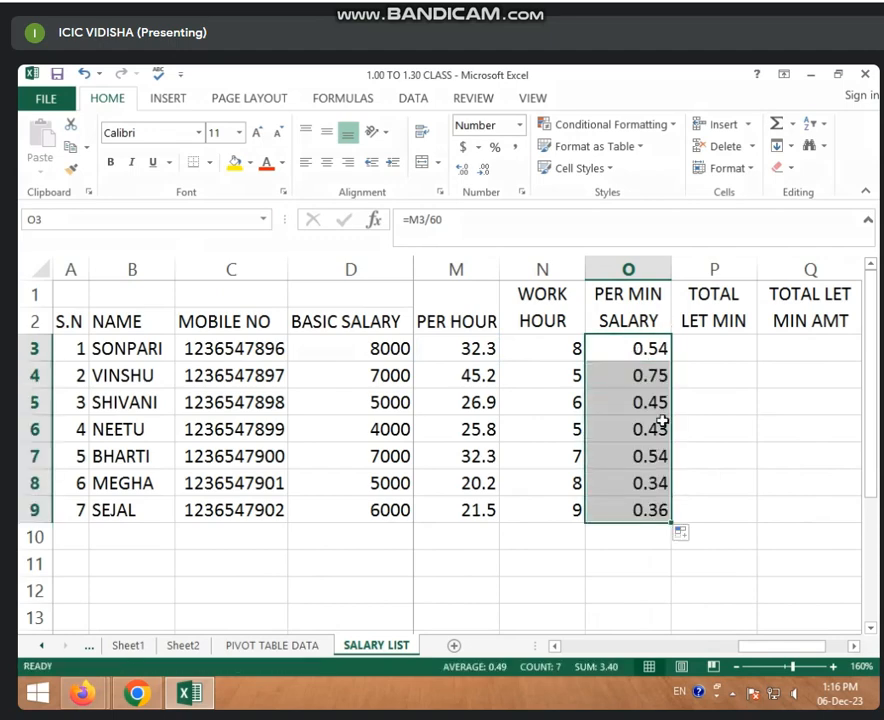
click(711, 353)
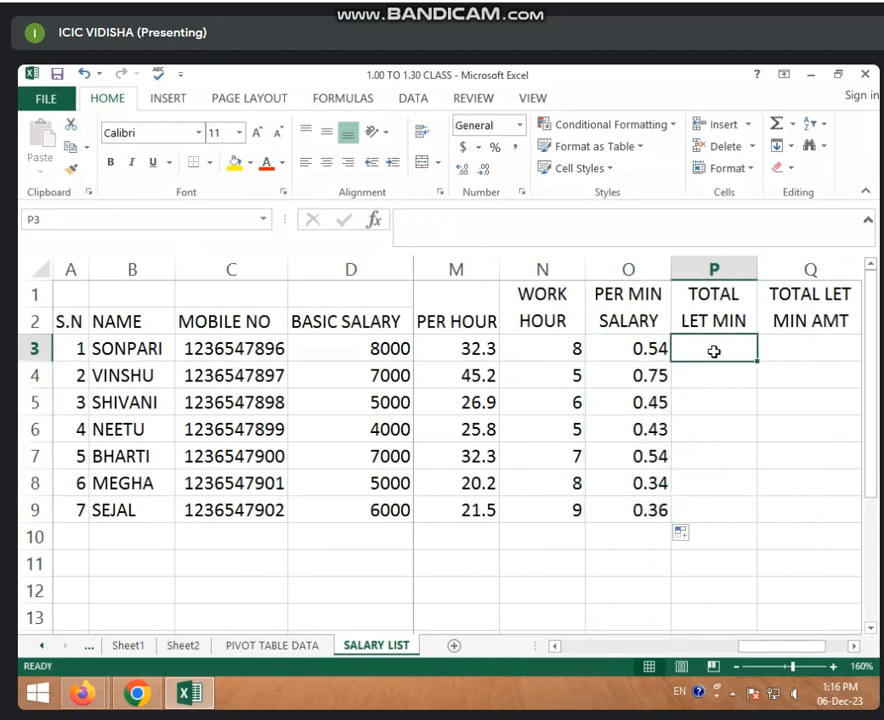
text(=)
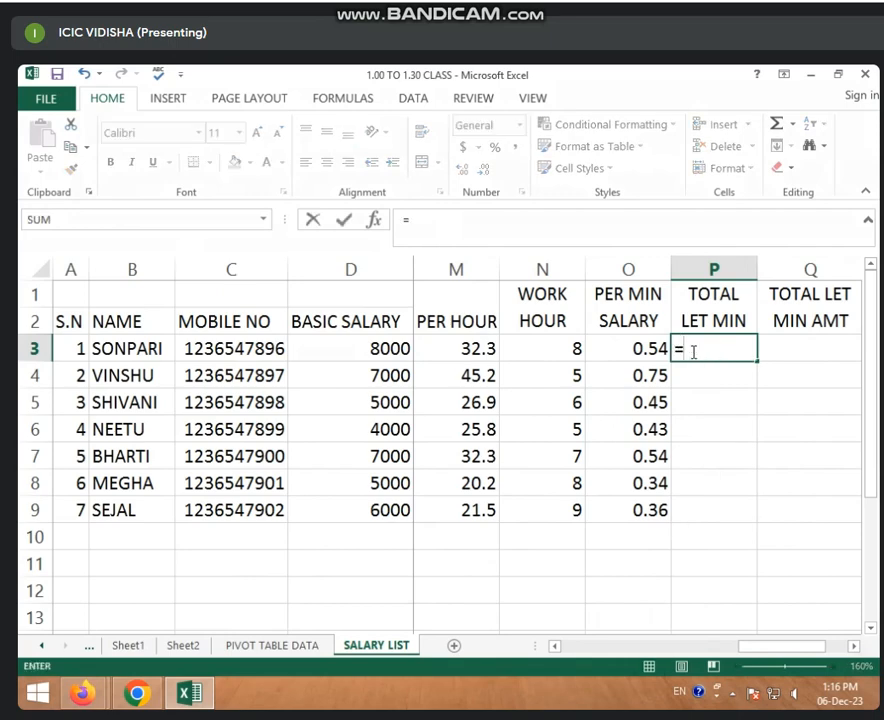
key(BackSpace)
click(734, 370)
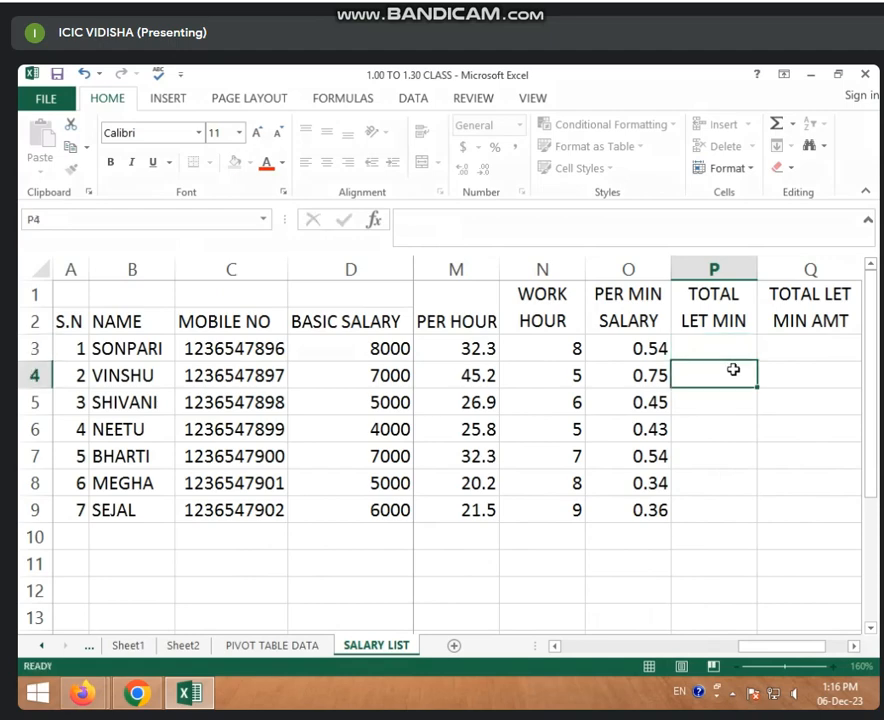
click(632, 348)
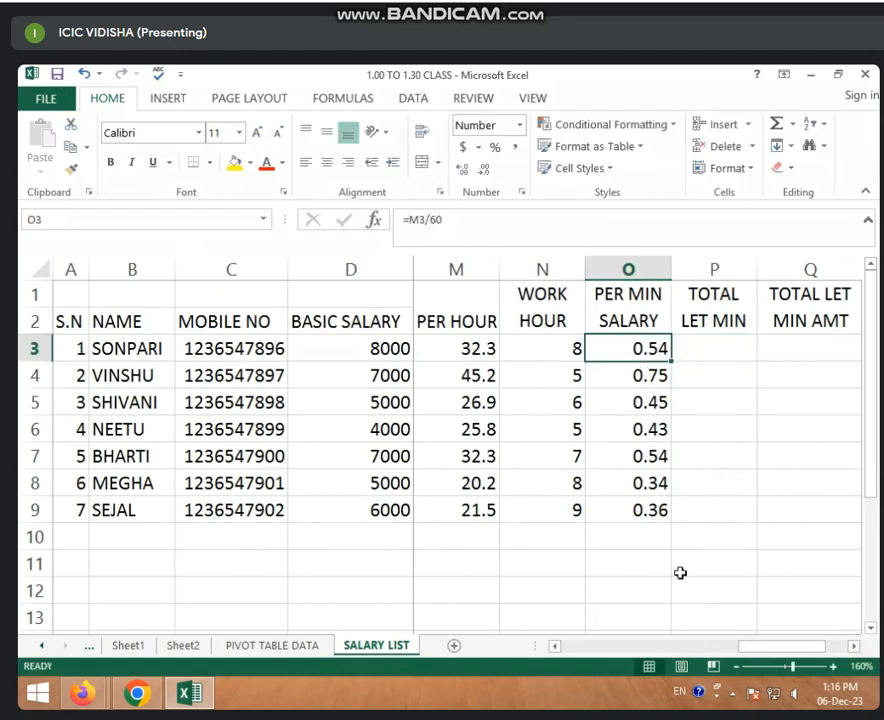
- Enter the total late minutes 25, 63, 54, 85, 96, 45 and 54 in P3:P9
click(716, 359)
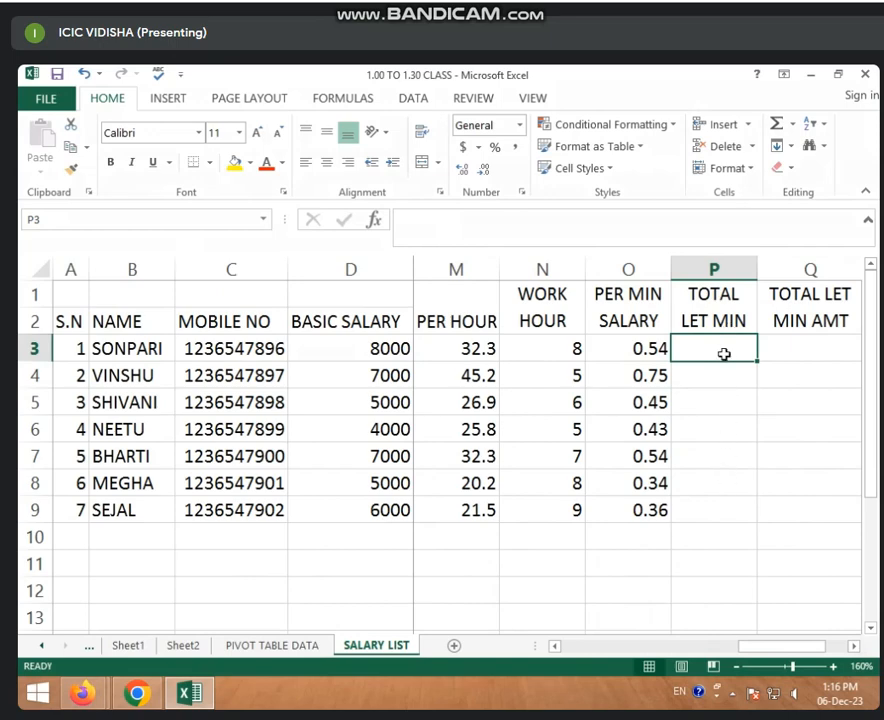
text(25)
key(Return)
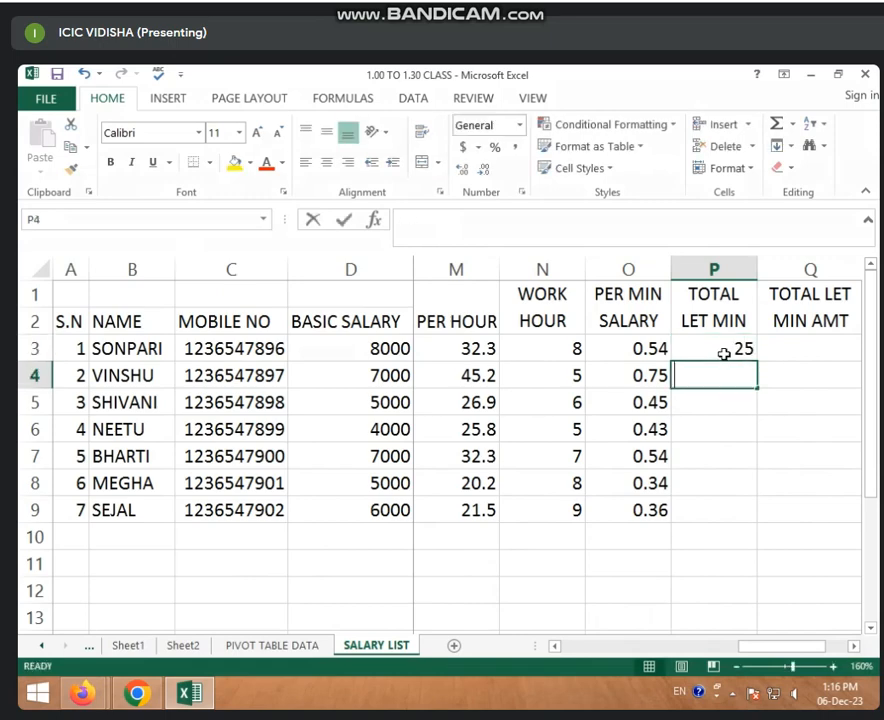
text(63)
key(Return)
text(54)
key(Return)
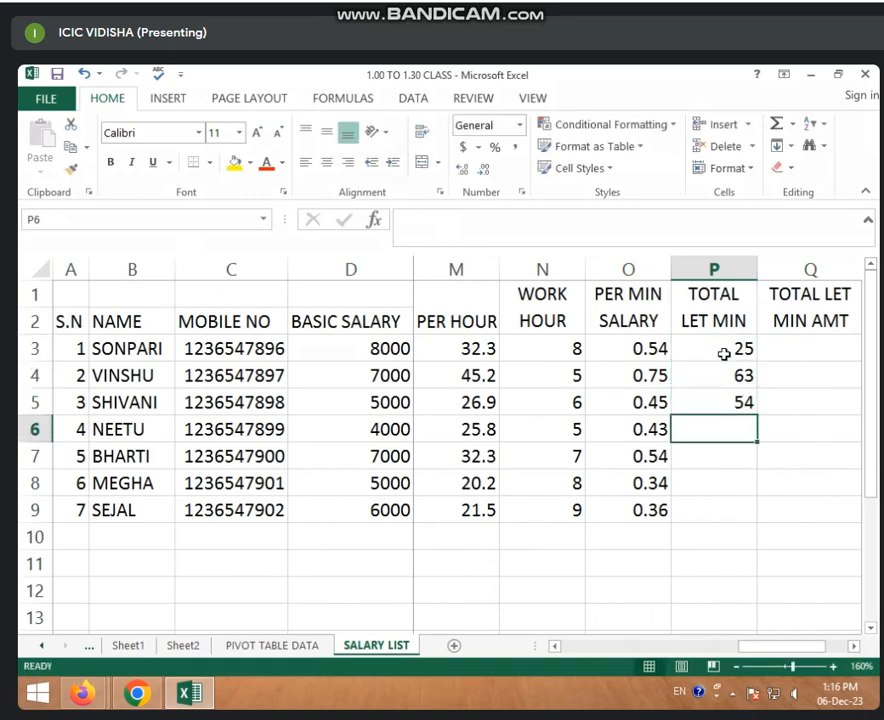
text(85)
key(ctrl+Return)
key(Return)
text(96)
key(Return)
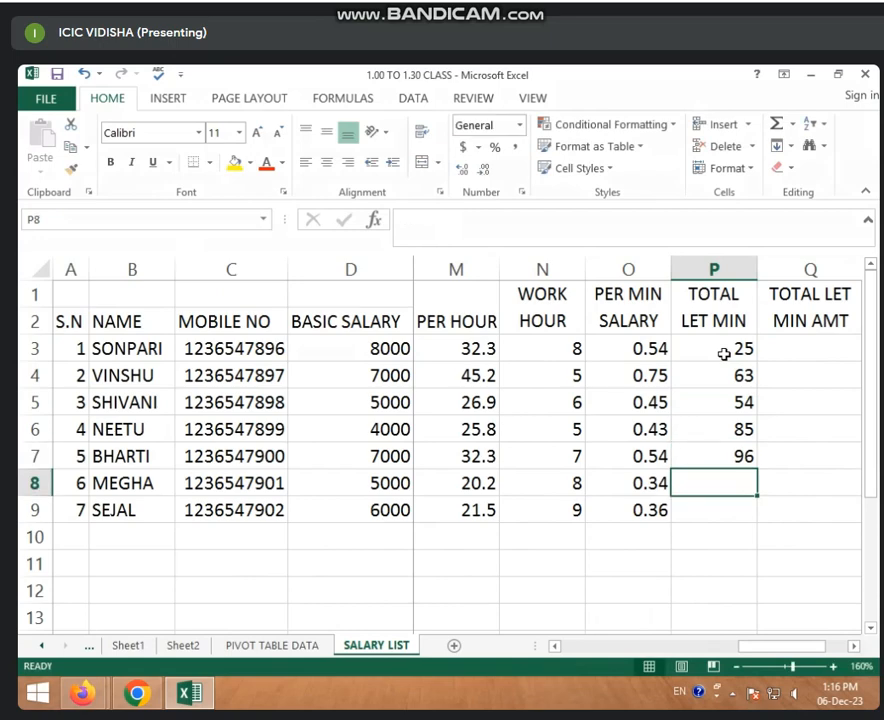
text(45)
key(Return)
text(54)
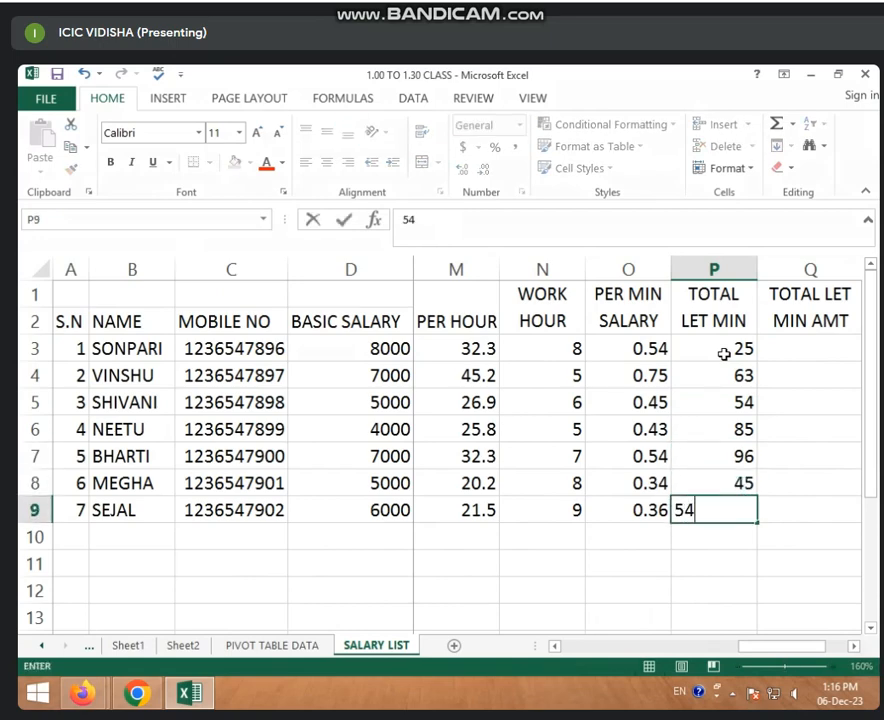
key(Return)
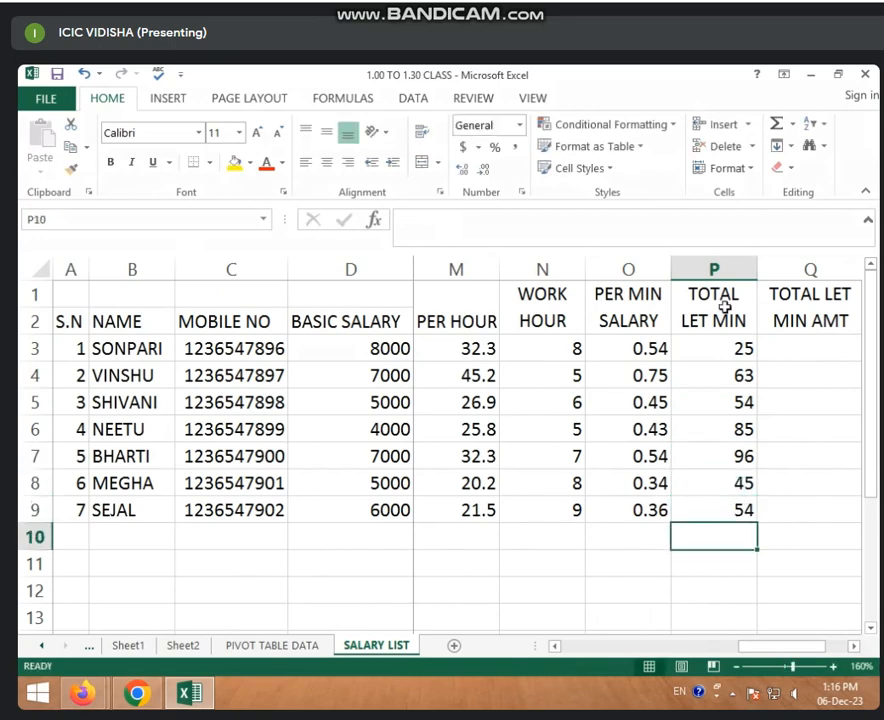
- Calculate the total late-minute amount in Q3 with =O3*P3 and fill the formula down to Q9
click(696, 351)
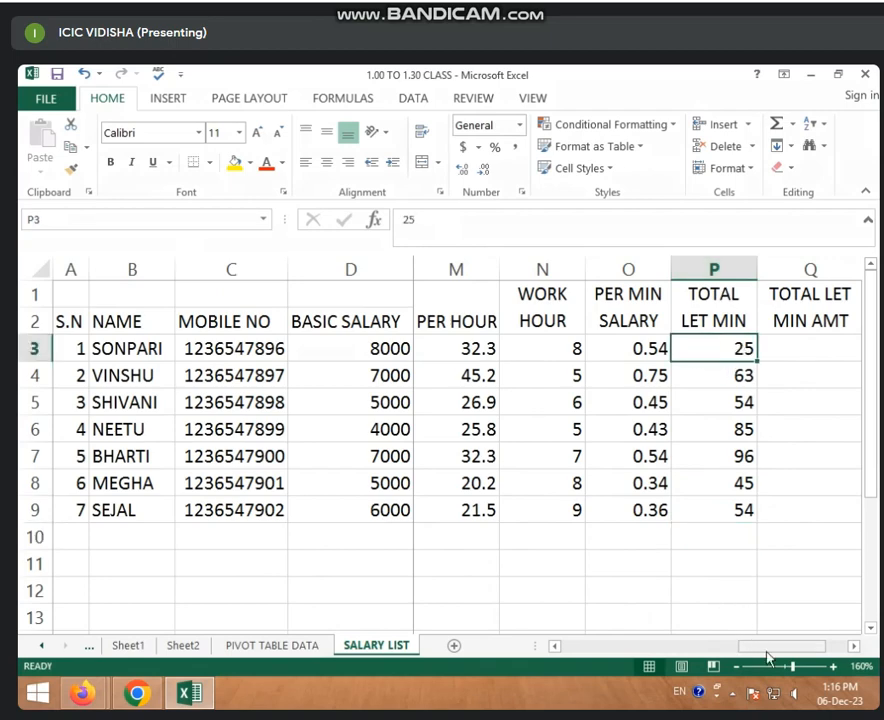
drag(768, 653, 794, 650)
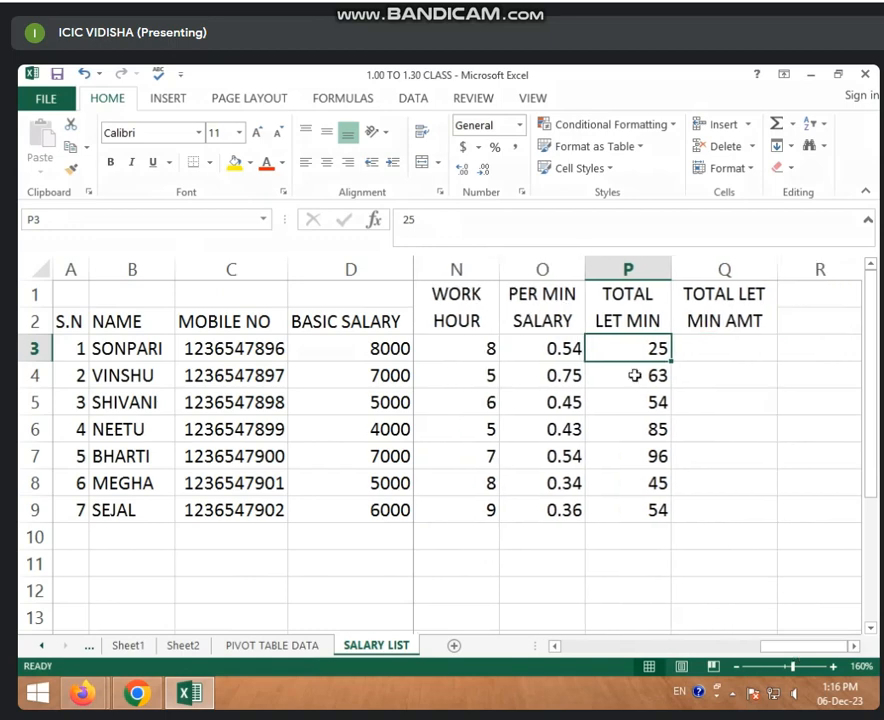
click(570, 353)
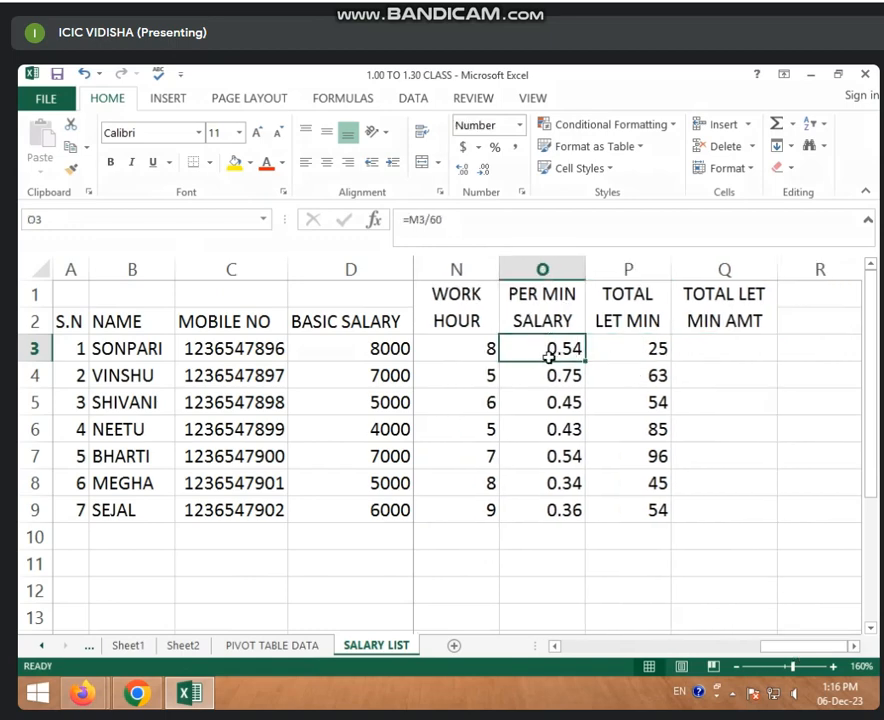
click(614, 349)
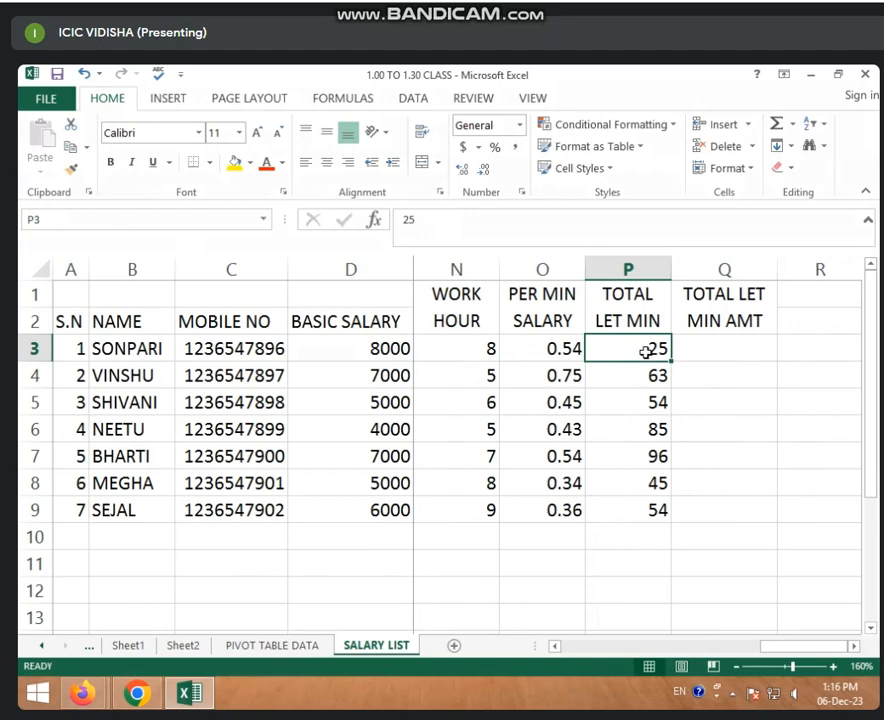
click(710, 347)
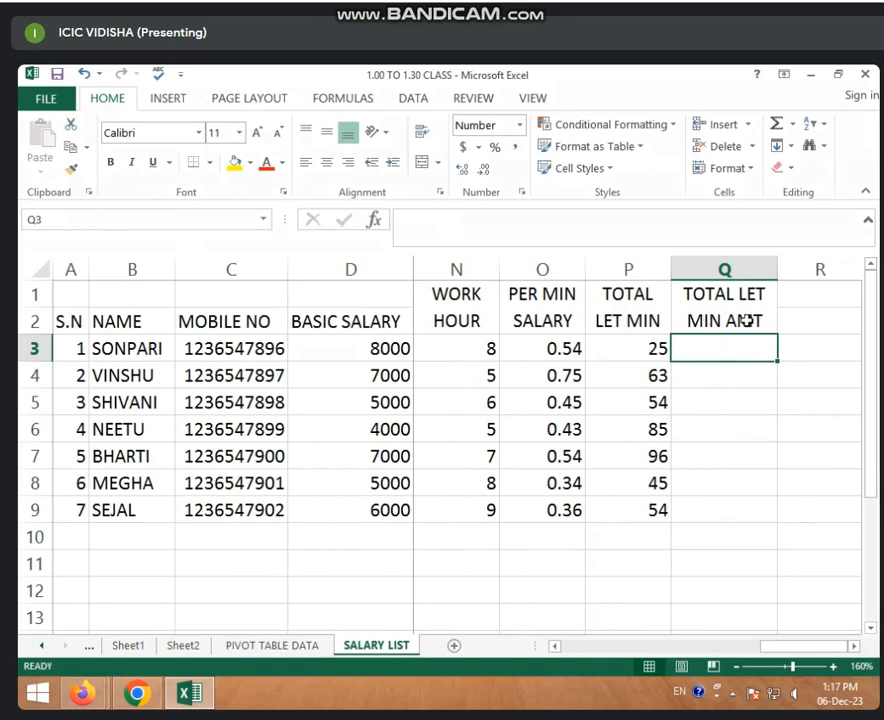
text(=)
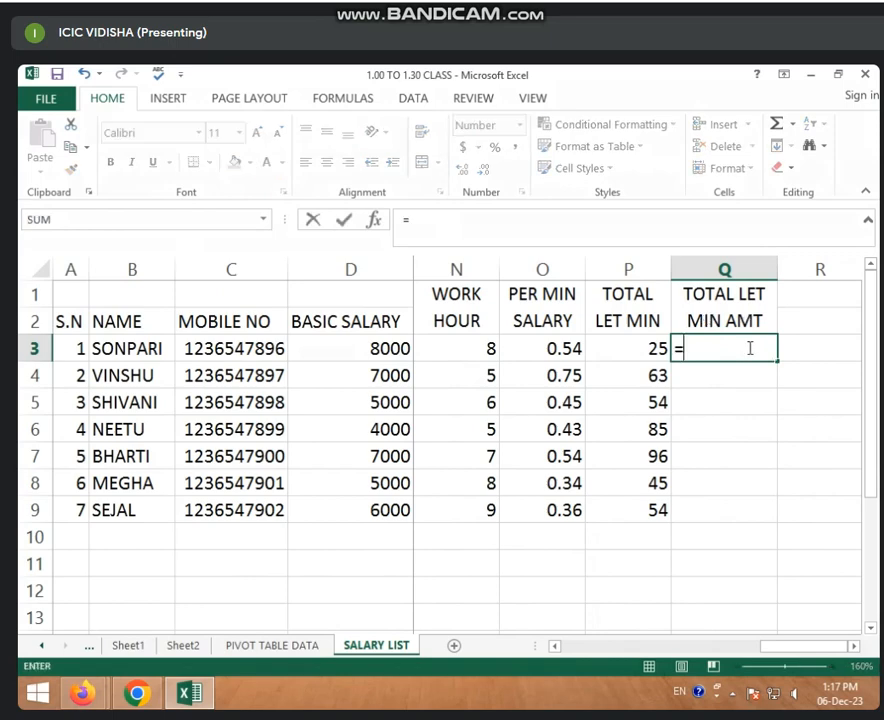
click(568, 348)
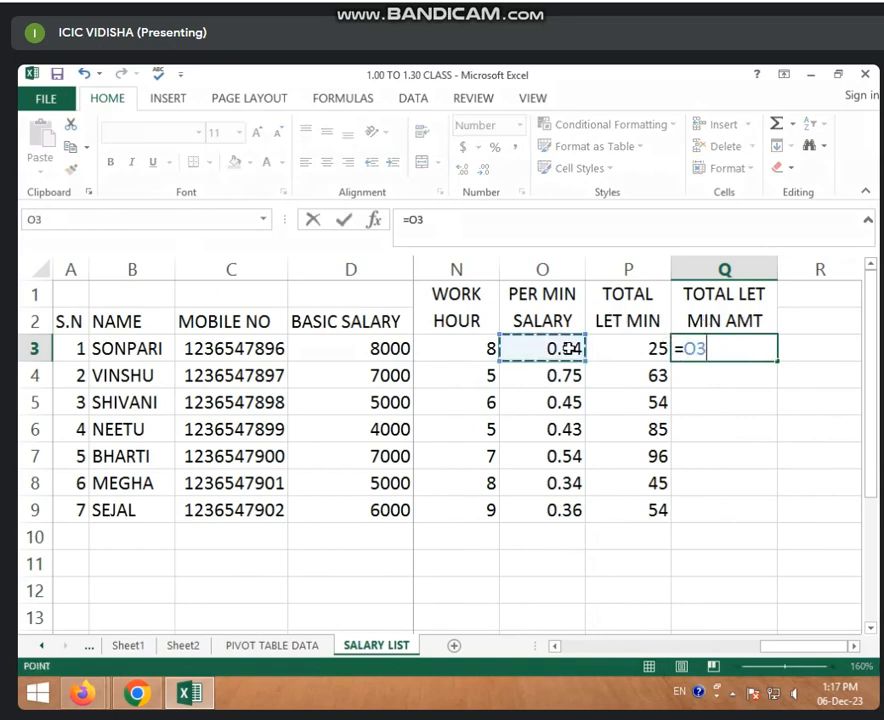
text(*)
click(632, 345)
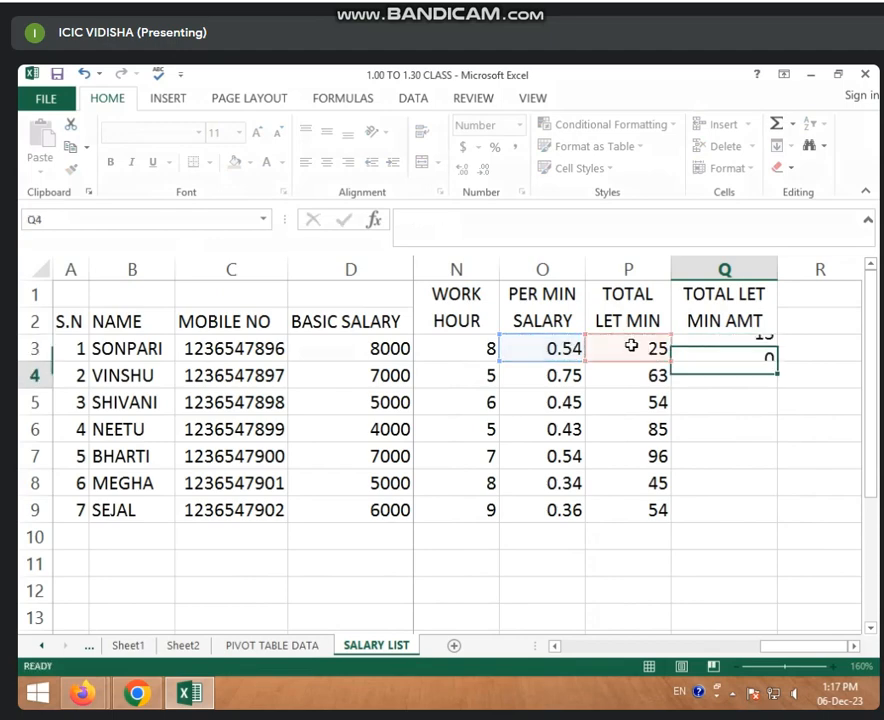
key(Return)
click(700, 346)
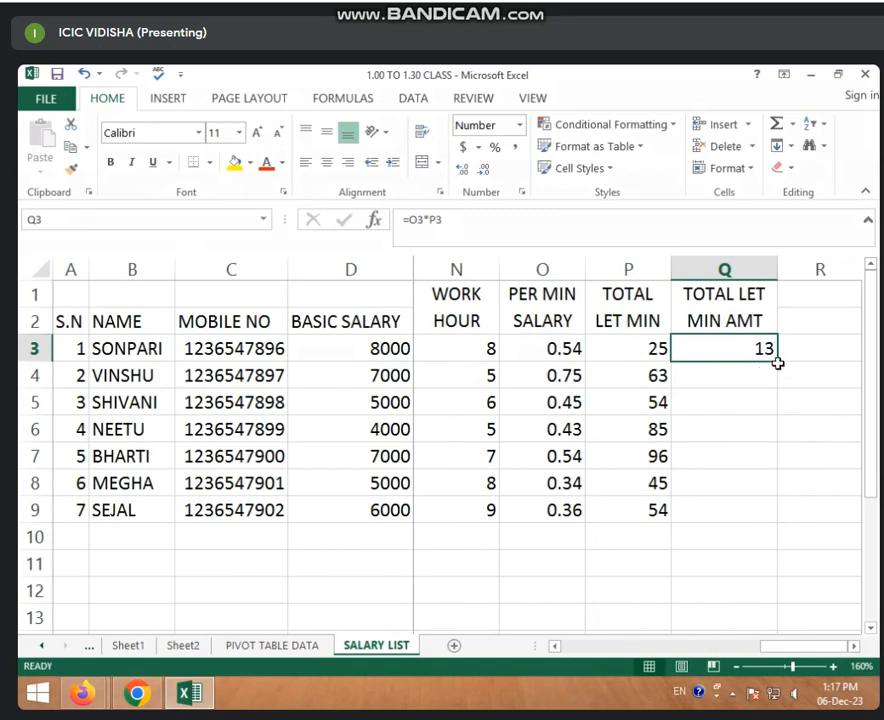
drag(778, 361, 779, 520)
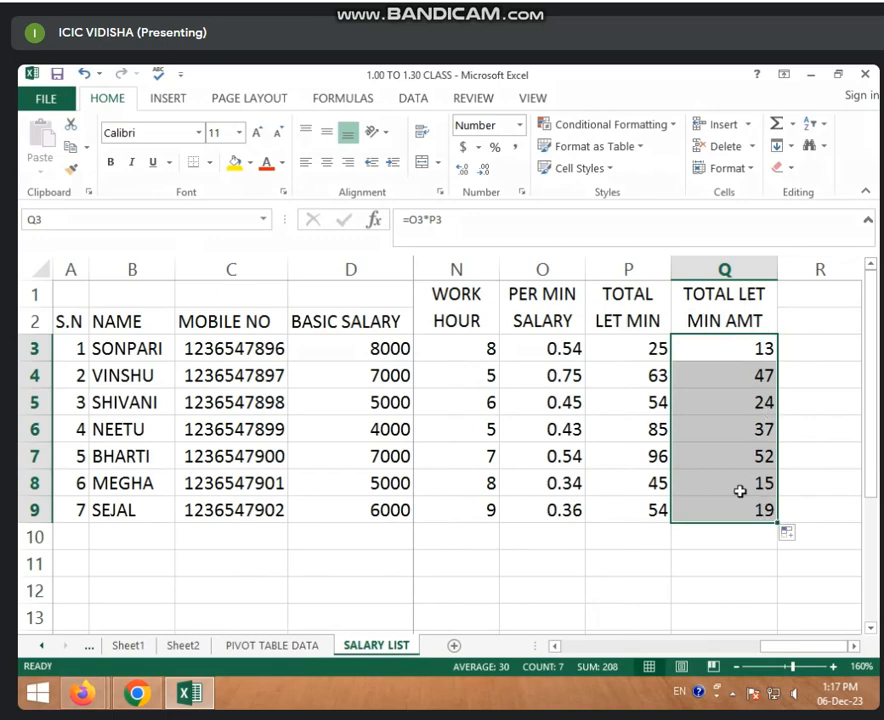
- Review the leave, absence and late-minute amount formulas in row 3, covering columns H to L and Q
drag(734, 359, 748, 349)
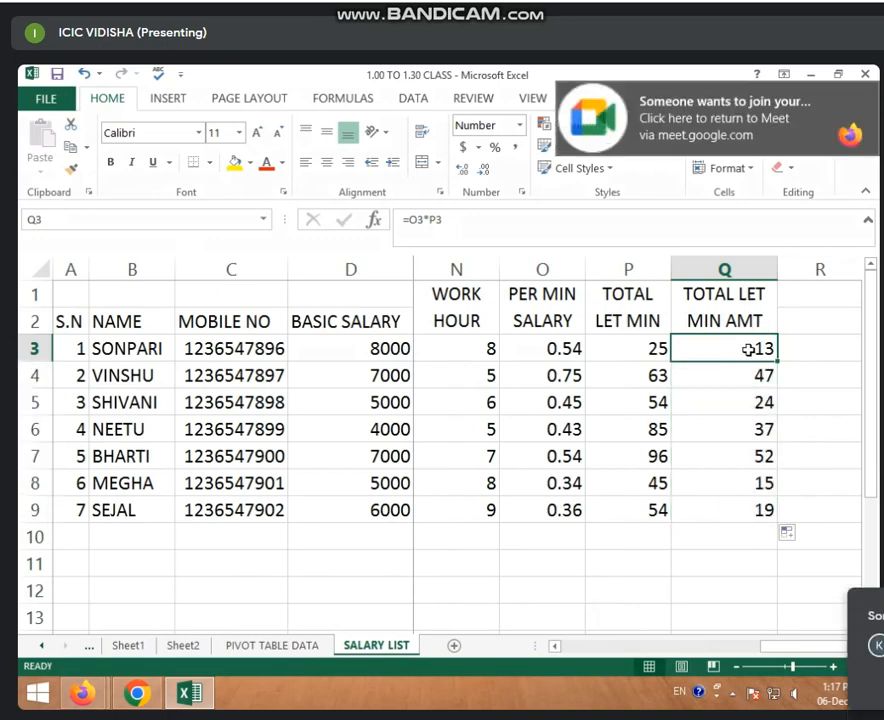
click(810, 401)
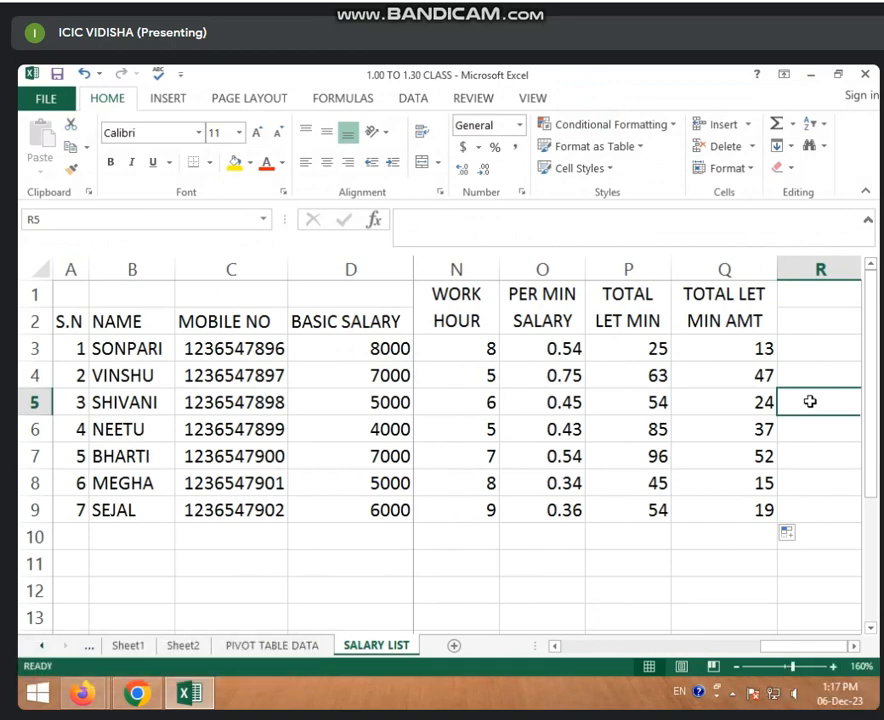
drag(800, 648, 671, 647)
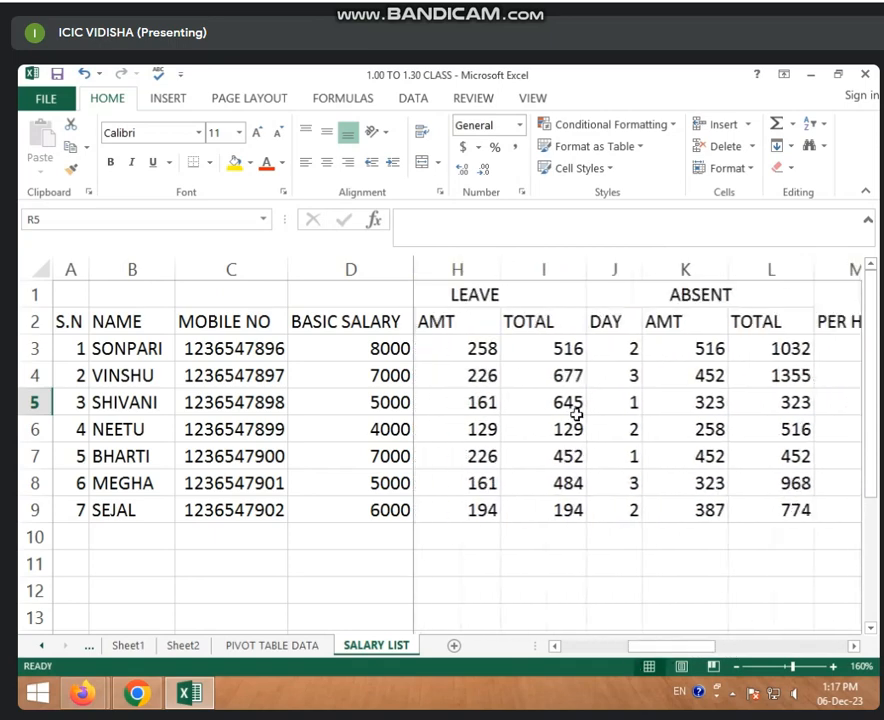
click(515, 349)
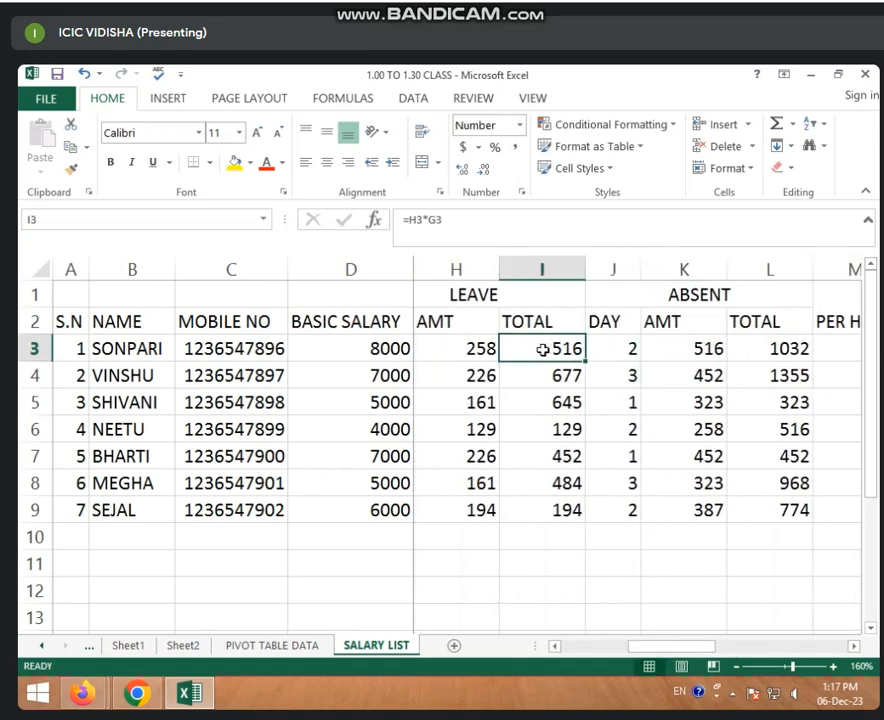
click(485, 348)
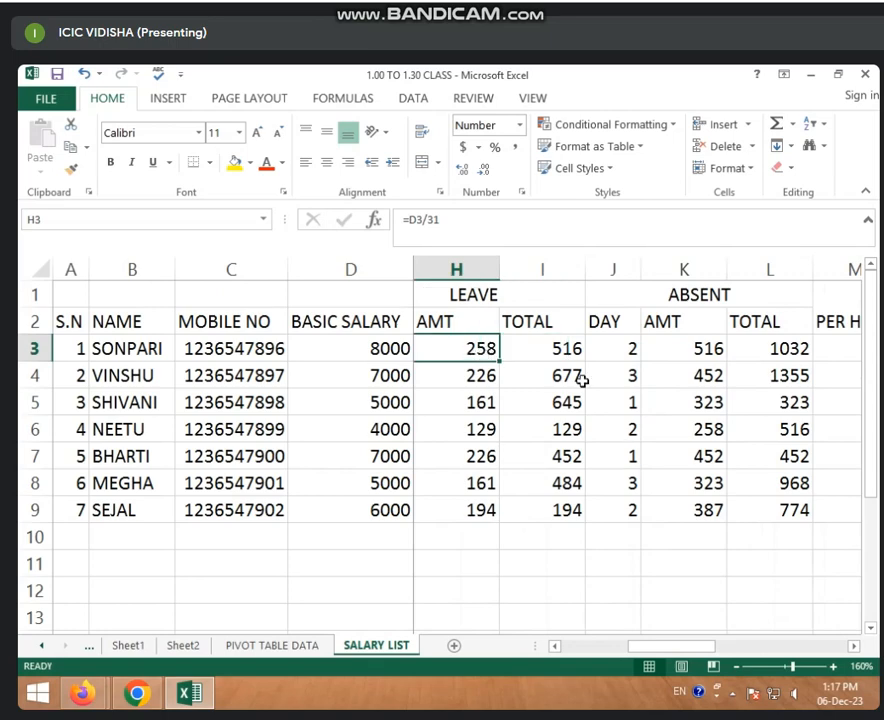
click(554, 349)
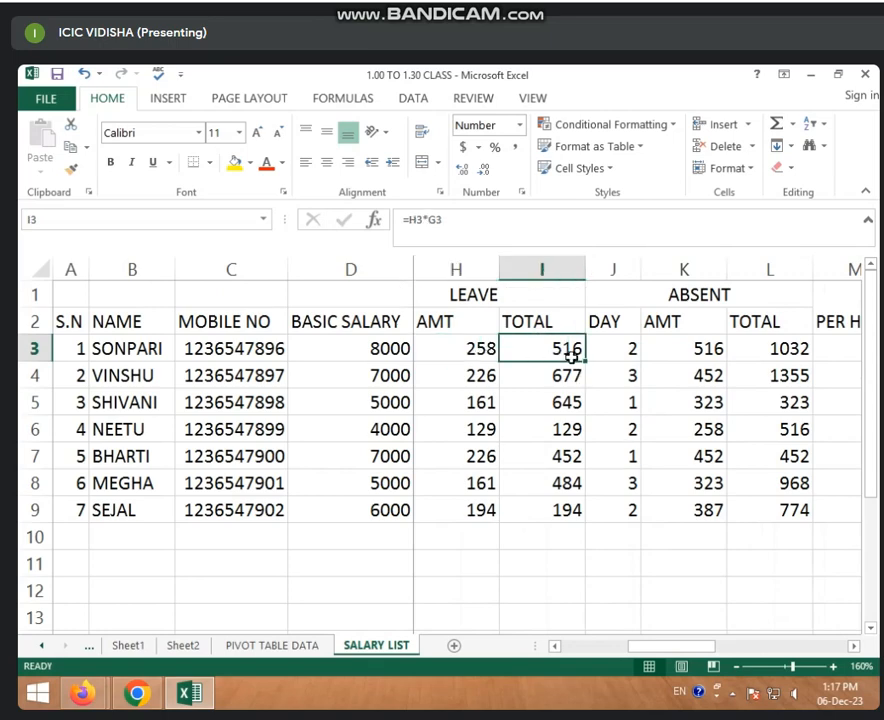
click(611, 352)
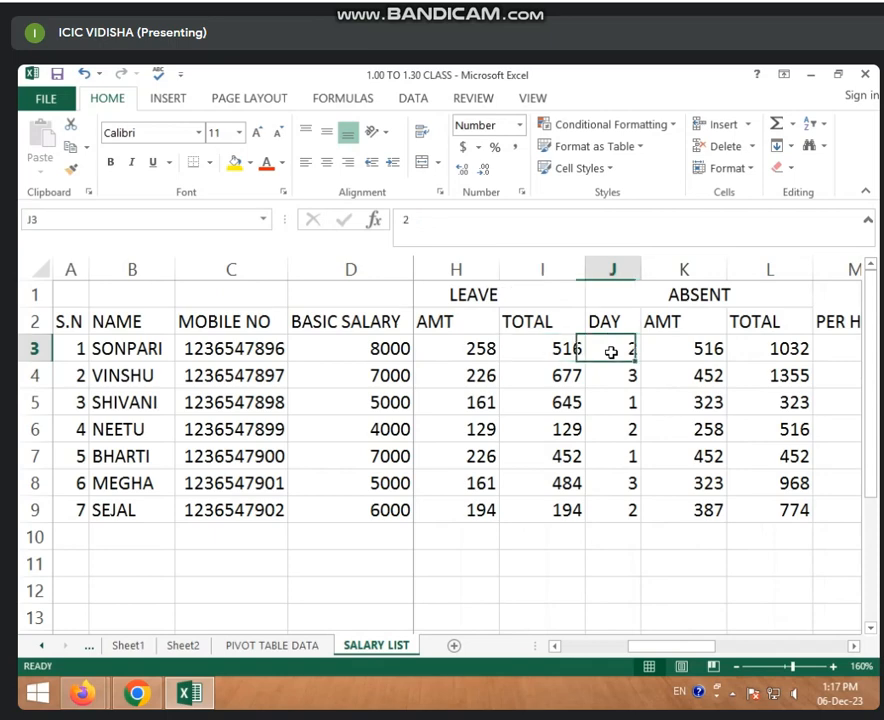
click(697, 349)
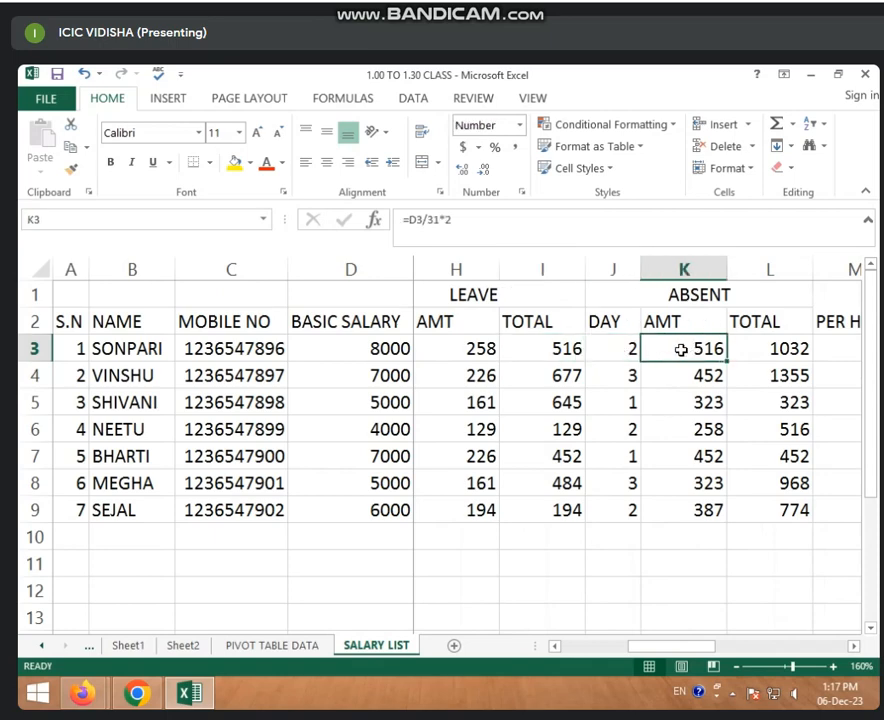
click(758, 347)
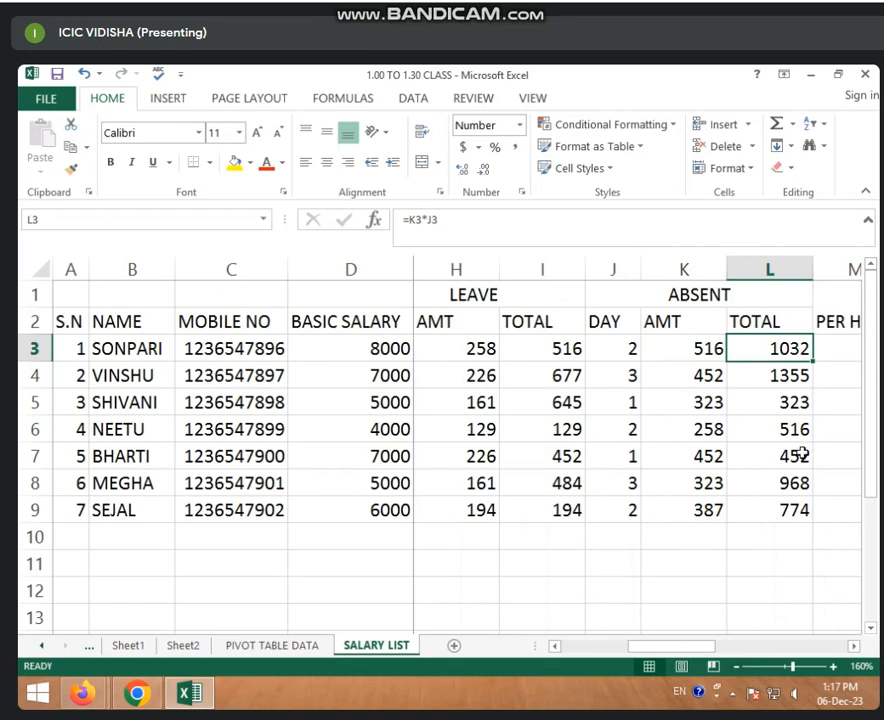
drag(661, 649, 797, 645)
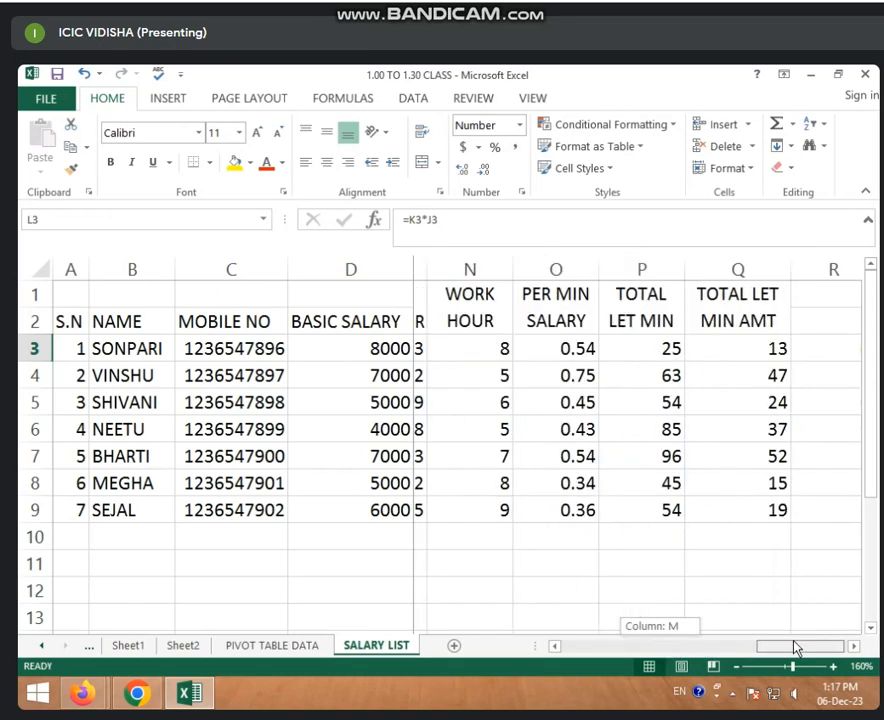
click(758, 343)
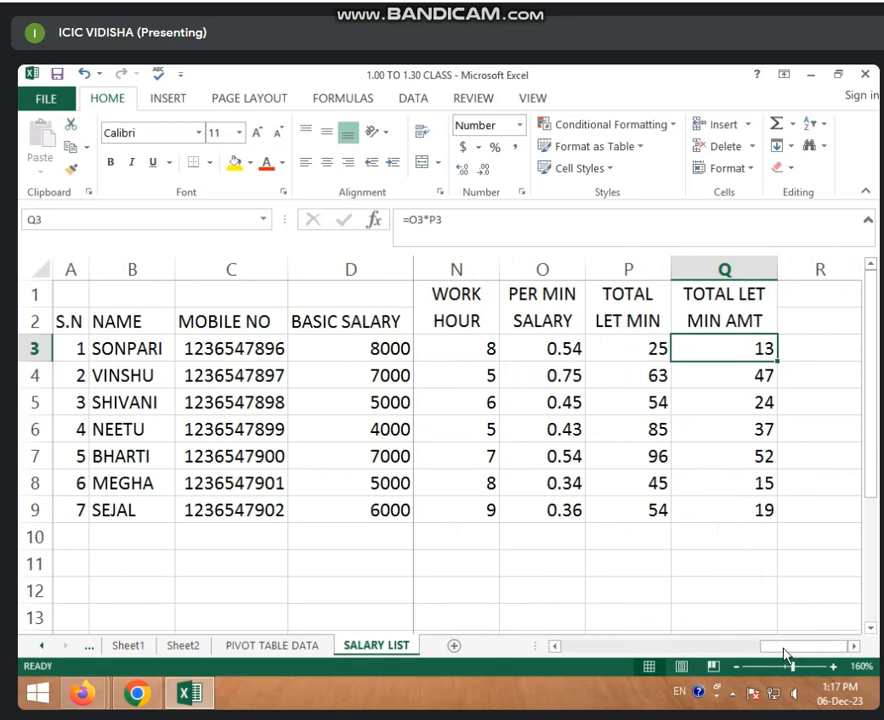
- Calculate the SDA total deduction in E3 with =I3+L3+Q3 and fill the formula down to E9
drag(785, 650, 604, 646)
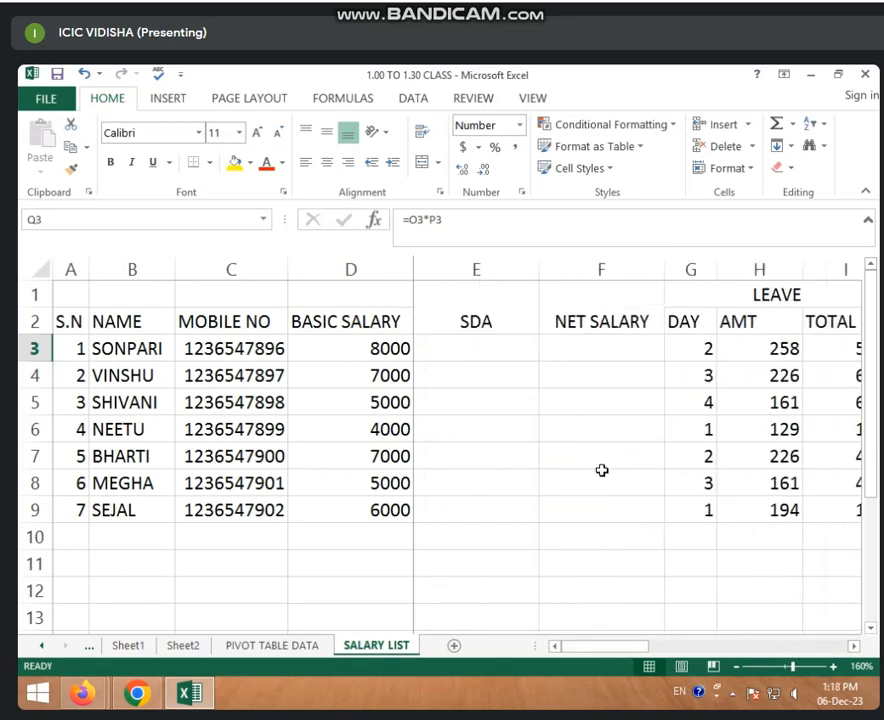
click(517, 349)
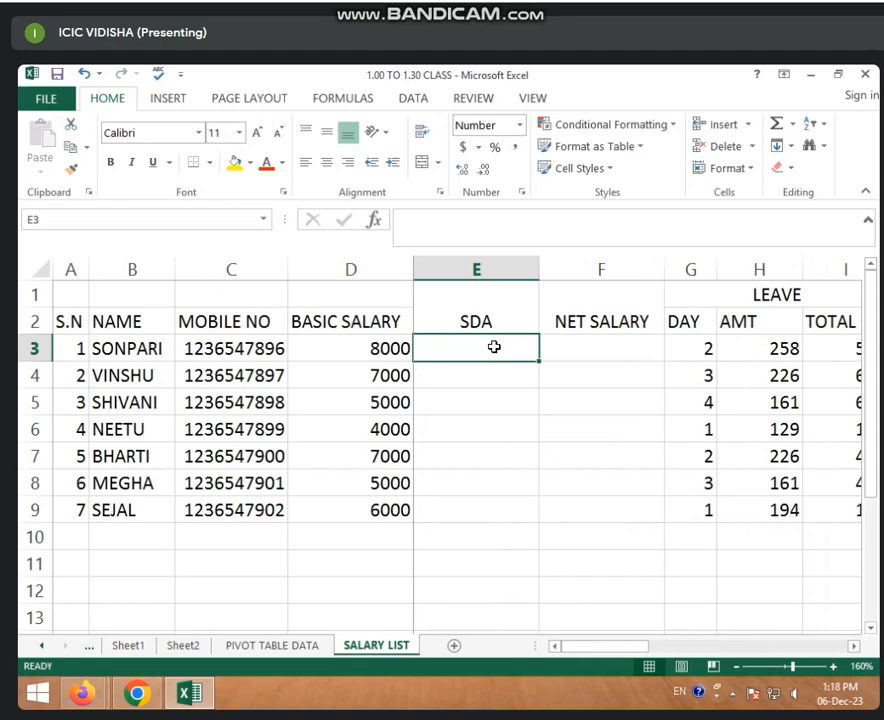
text(=)
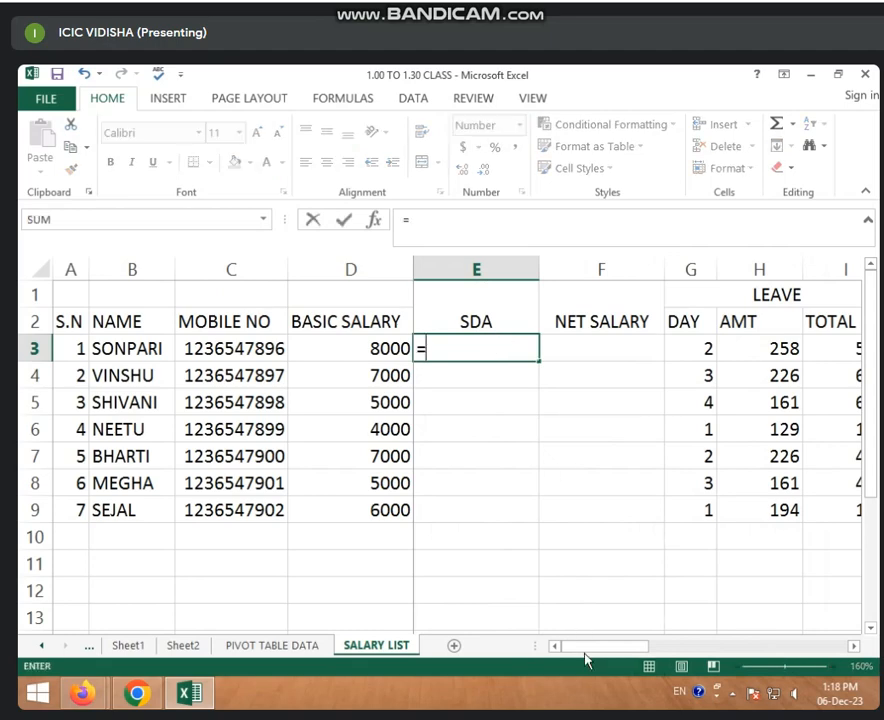
drag(586, 648, 650, 650)
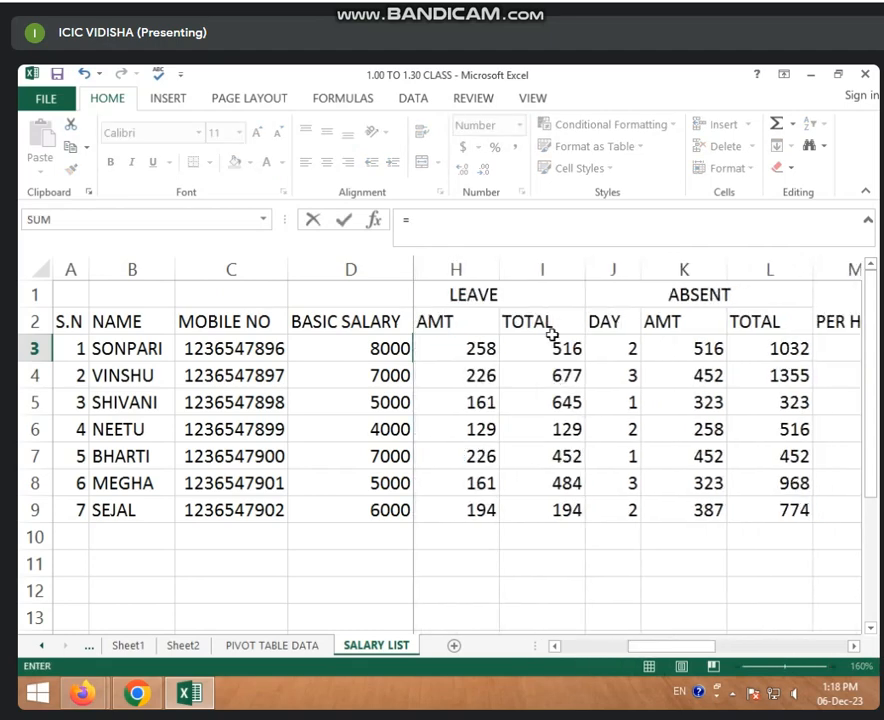
click(550, 348)
text(+)
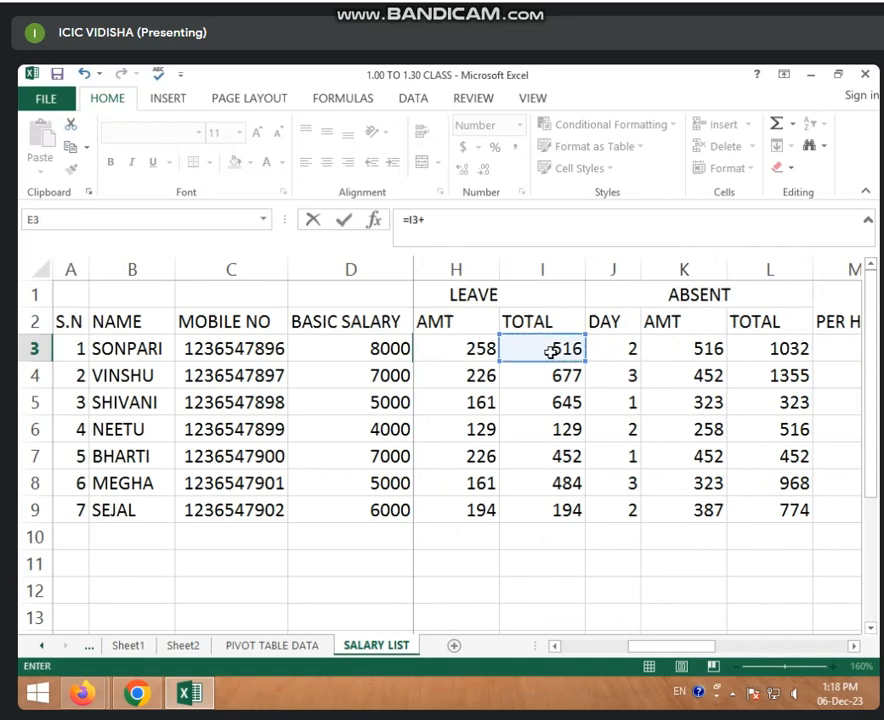
click(771, 344)
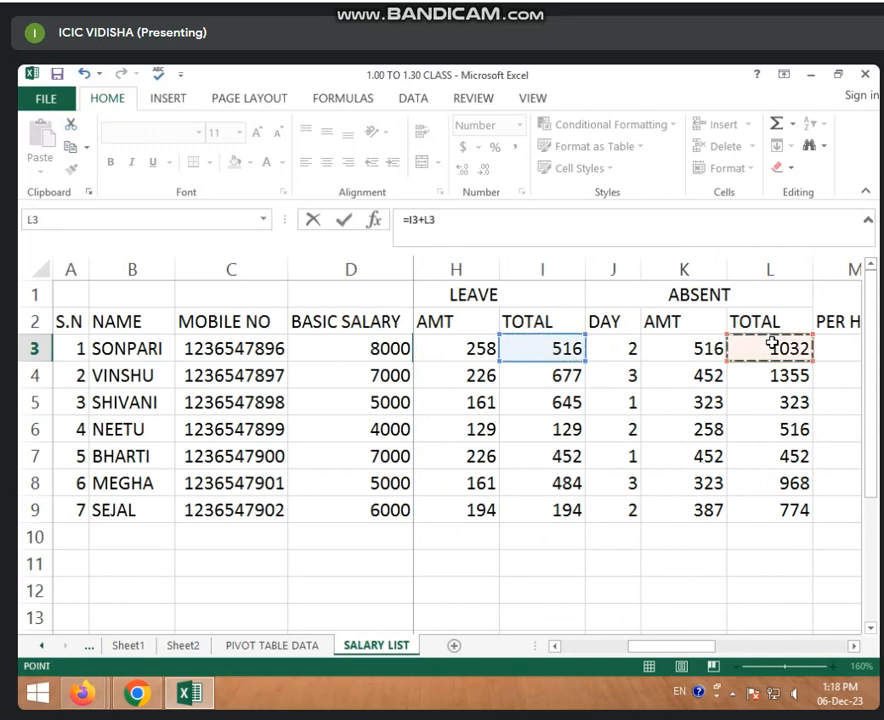
text(+)
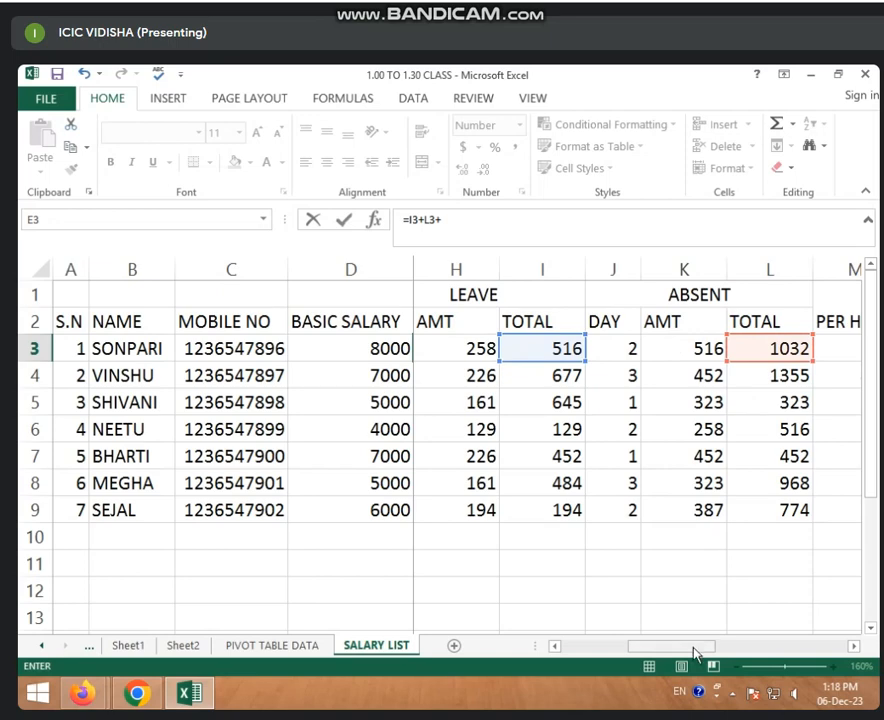
drag(695, 652, 833, 602)
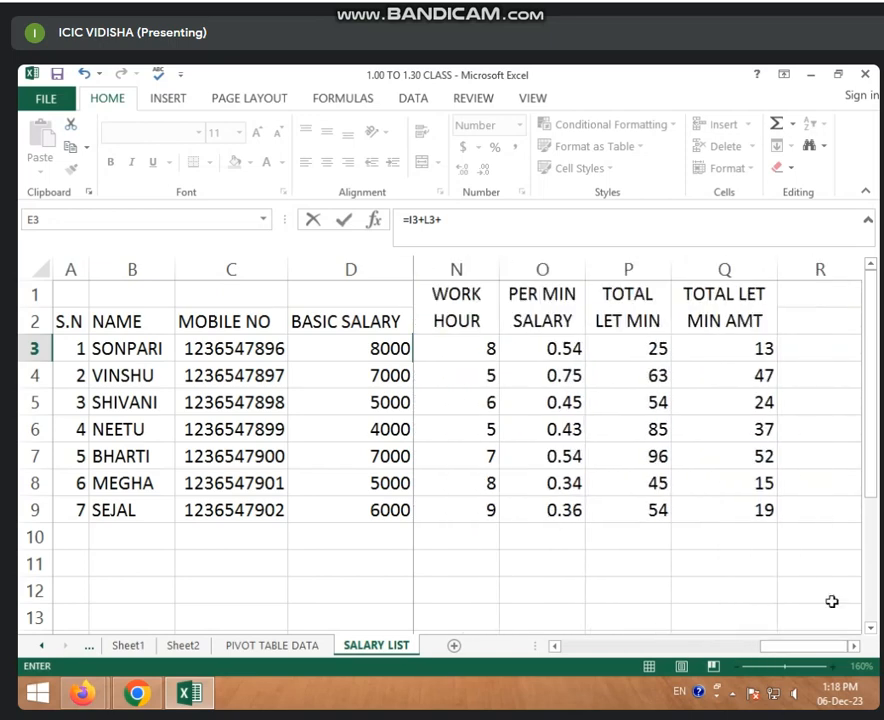
click(738, 358)
key(Return)
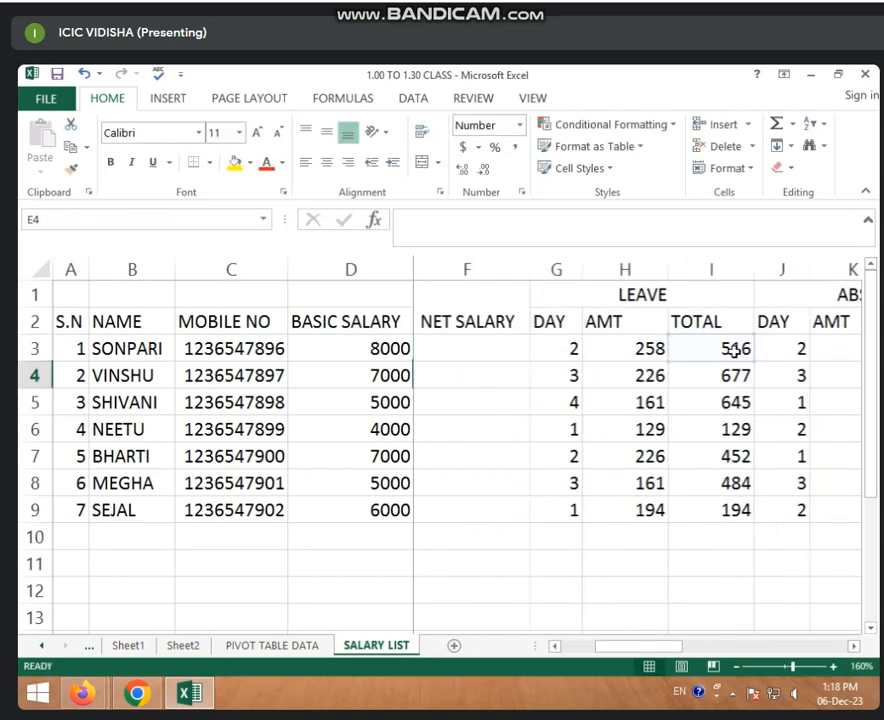
click(523, 352)
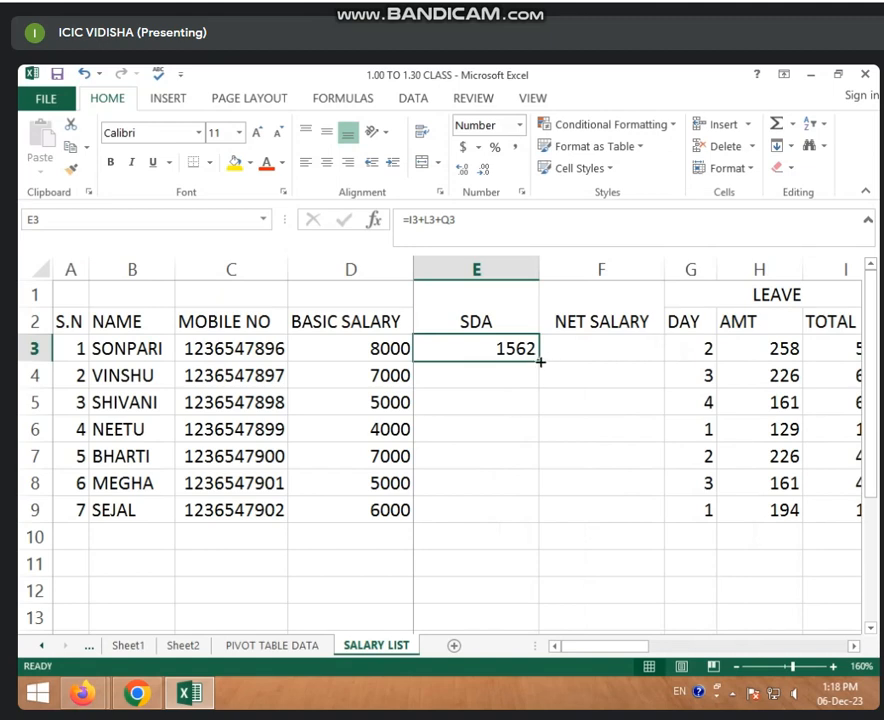
drag(540, 362, 515, 533)
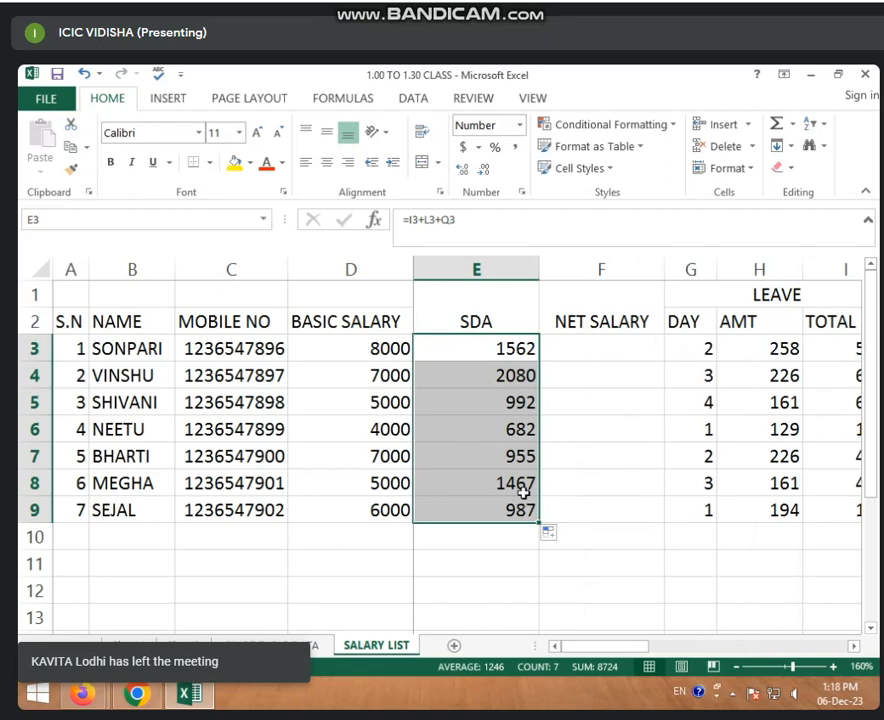
- Calculate the net salary in F3 with =D3-E3 and fill the formula down to F9
click(570, 357)
click(398, 350)
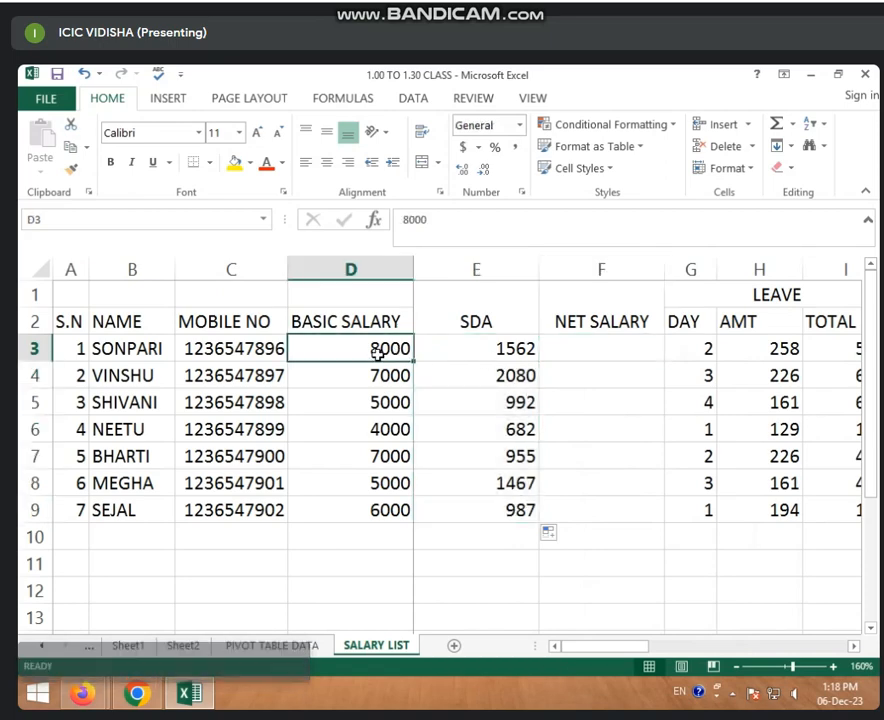
click(483, 352)
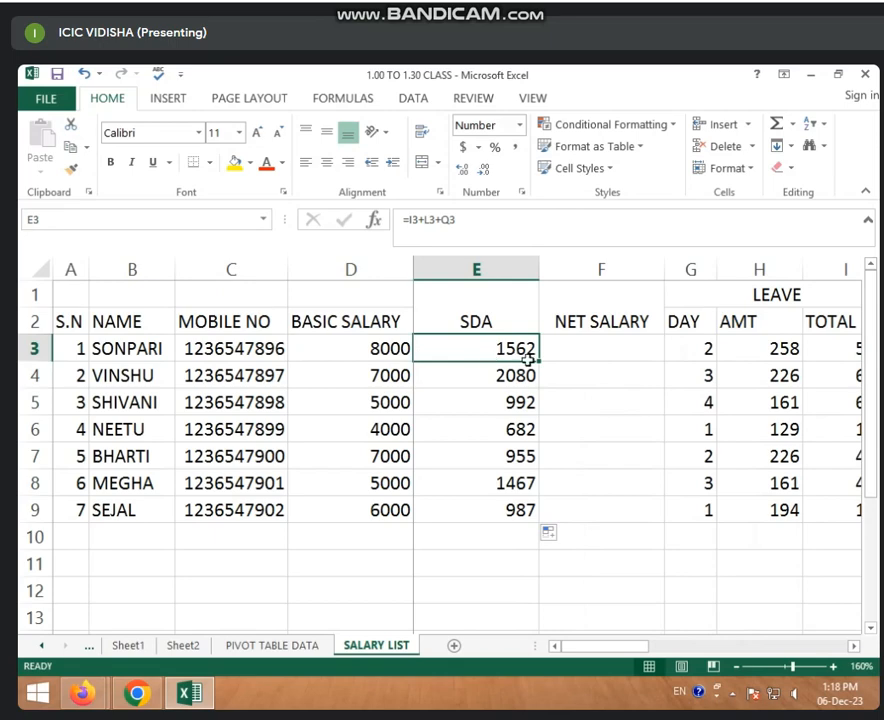
click(595, 357)
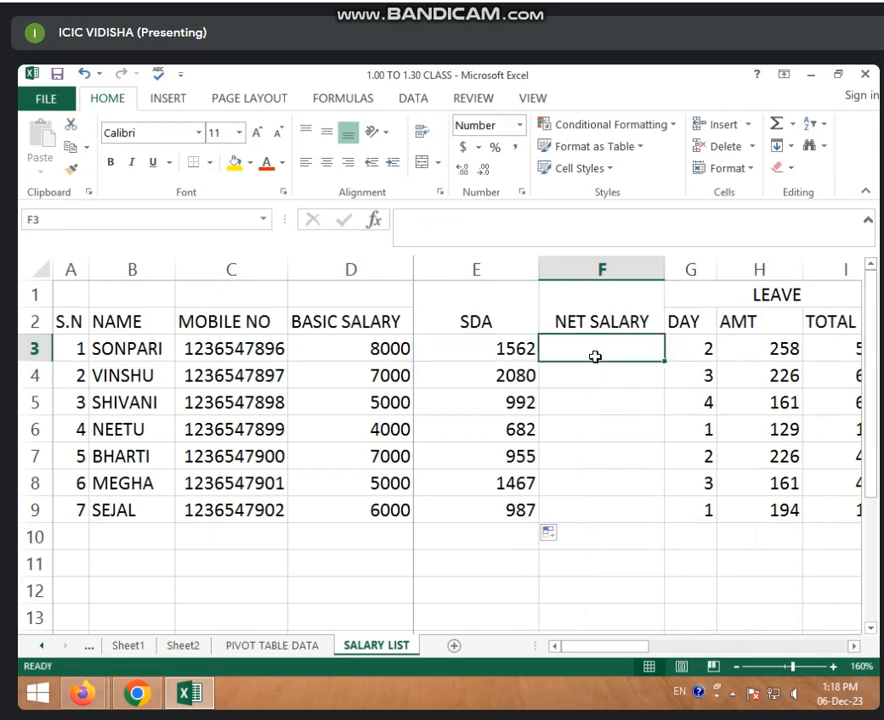
text(=)
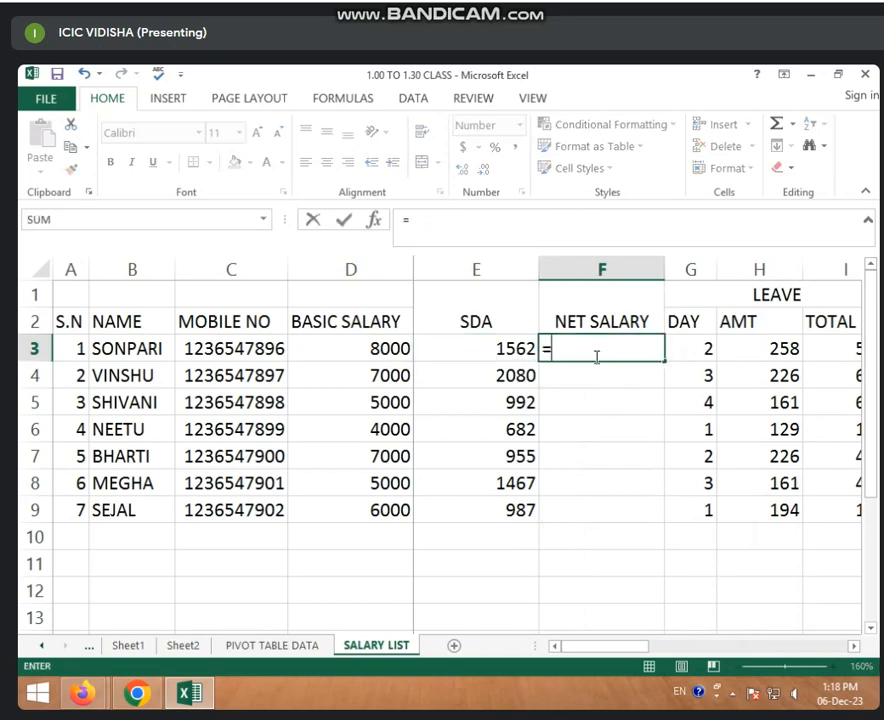
click(388, 348)
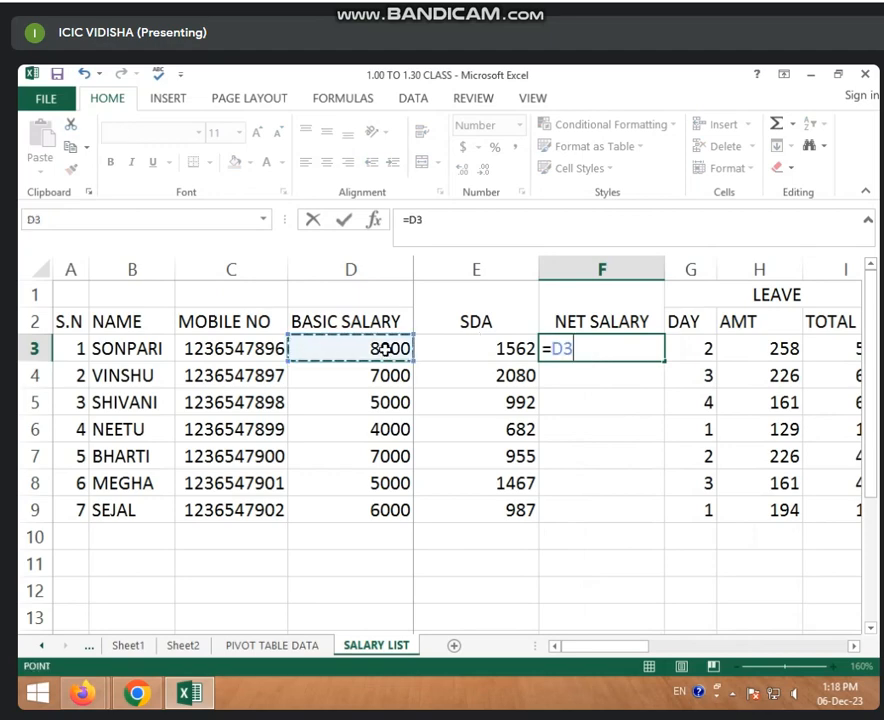
text(-)
click(477, 350)
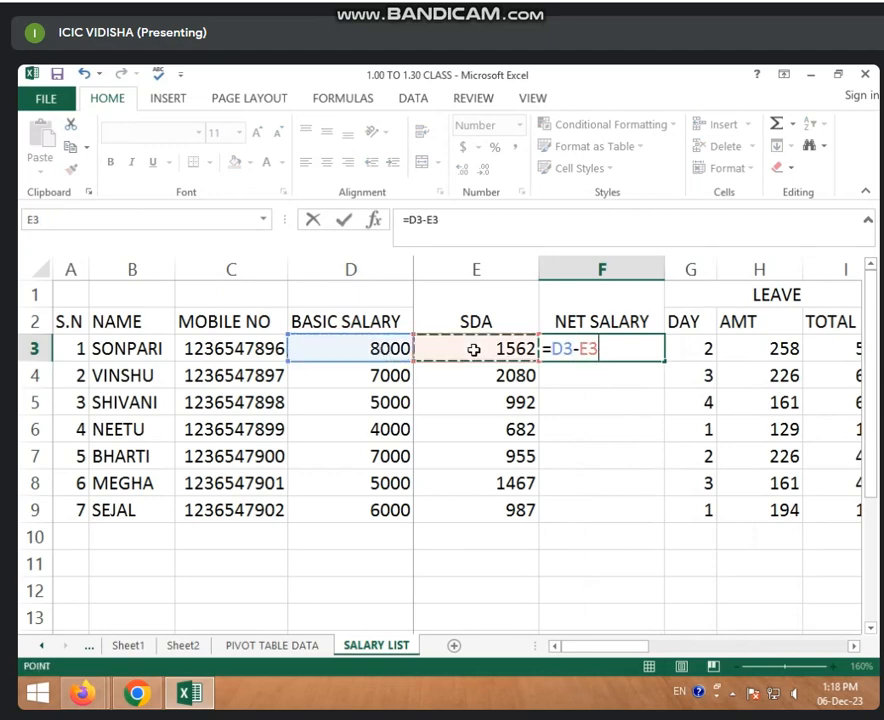
key(Return)
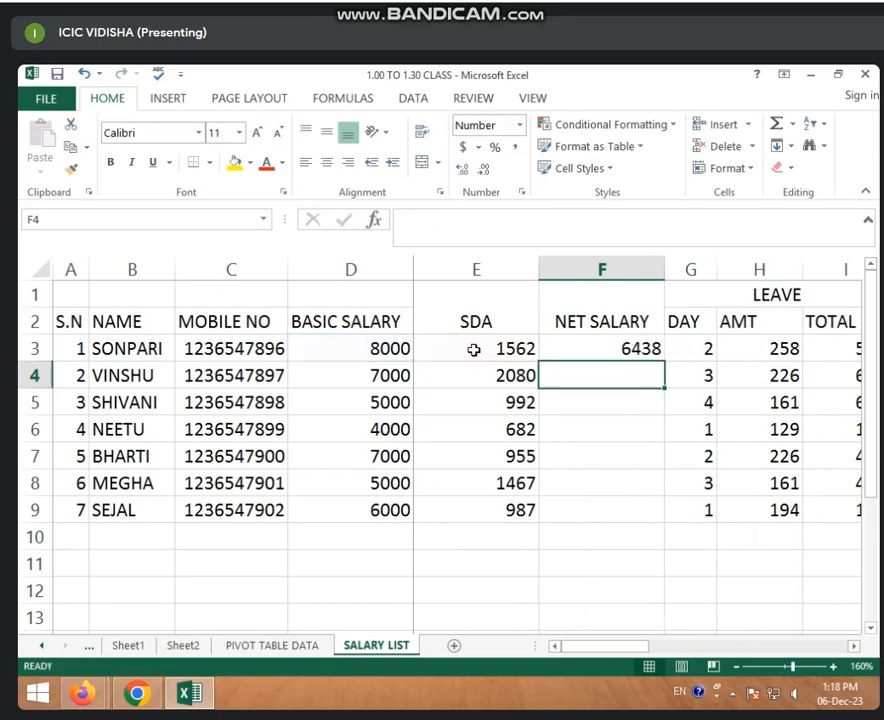
click(634, 348)
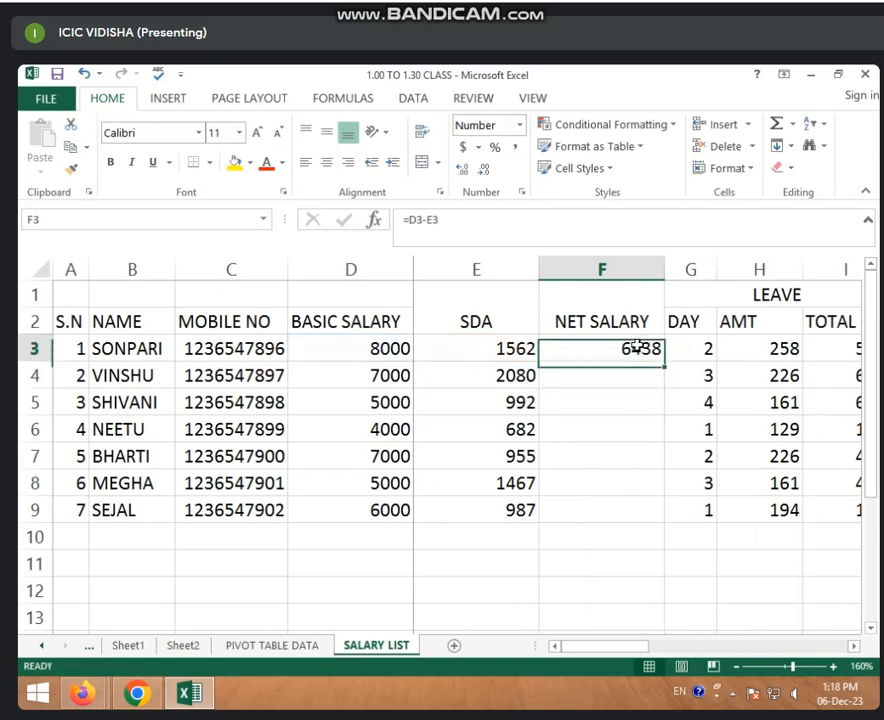
drag(665, 362, 648, 522)
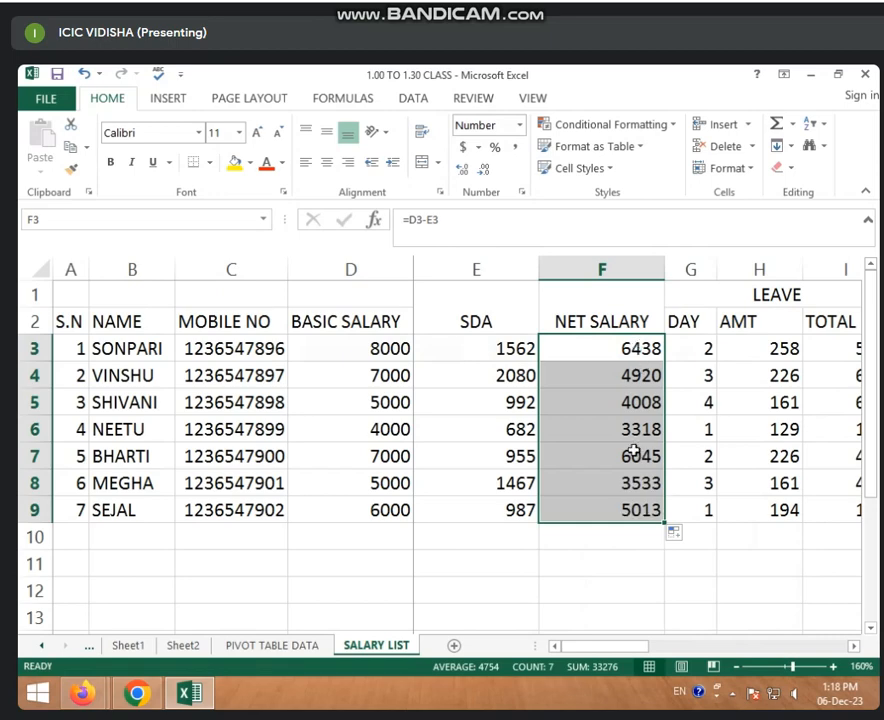
- Delete the SDA and NET SALARY columns, E and F, from the salary sheet
click(528, 349)
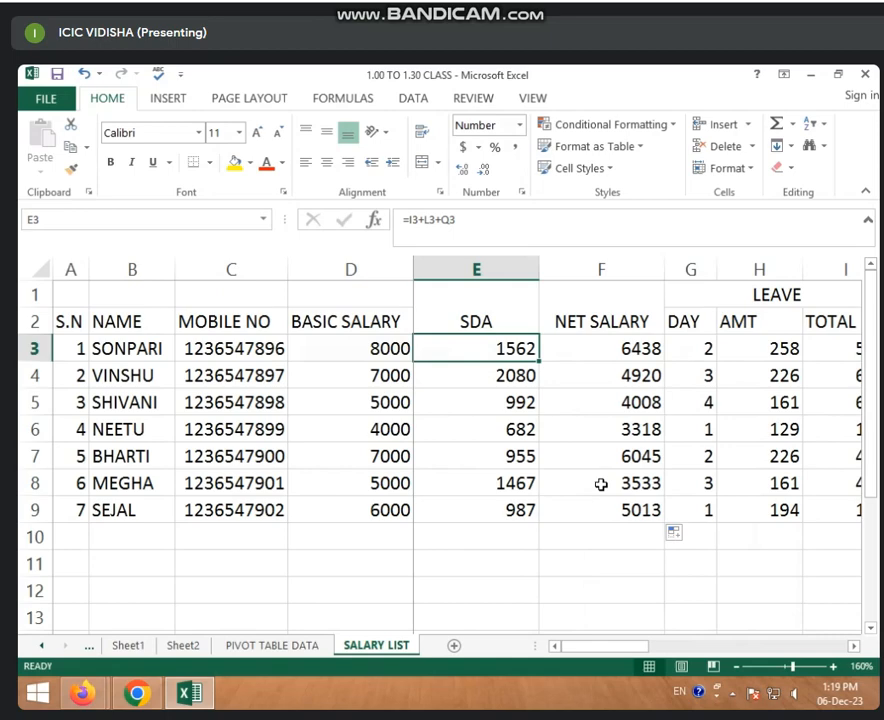
click(598, 645)
drag(497, 270, 582, 270)
right_click(583, 272)
click(627, 410)
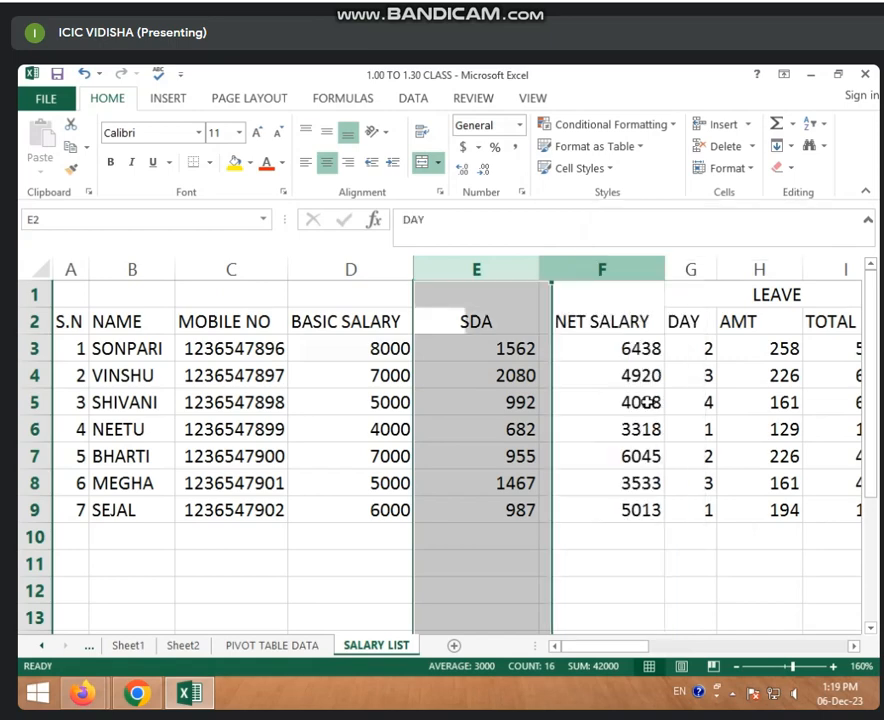
- Merge and center cells P1:P2 and enter the header SDA
drag(650, 646, 795, 646)
click(638, 272)
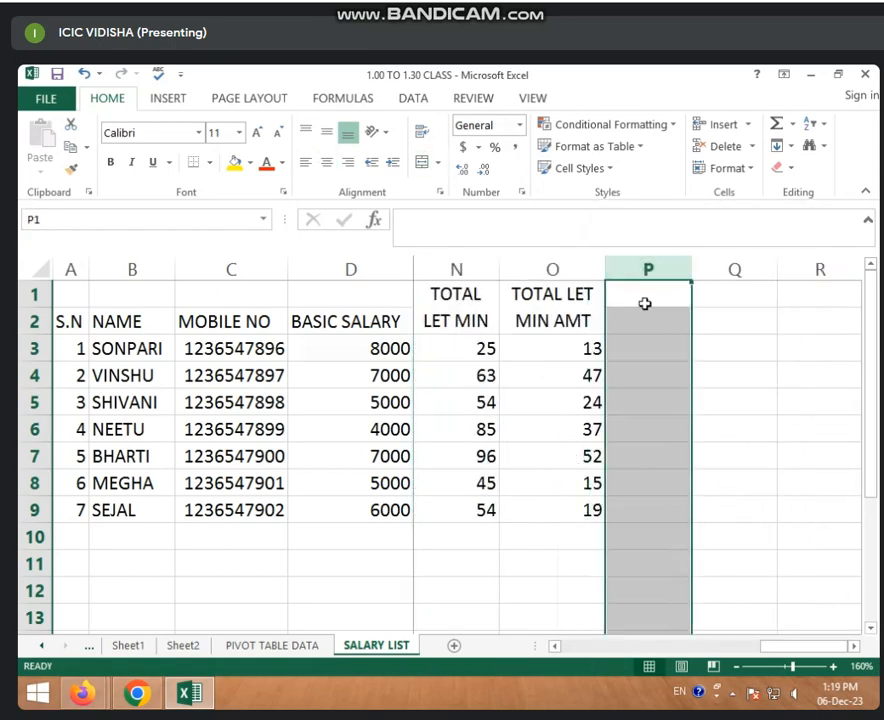
drag(645, 304, 645, 331)
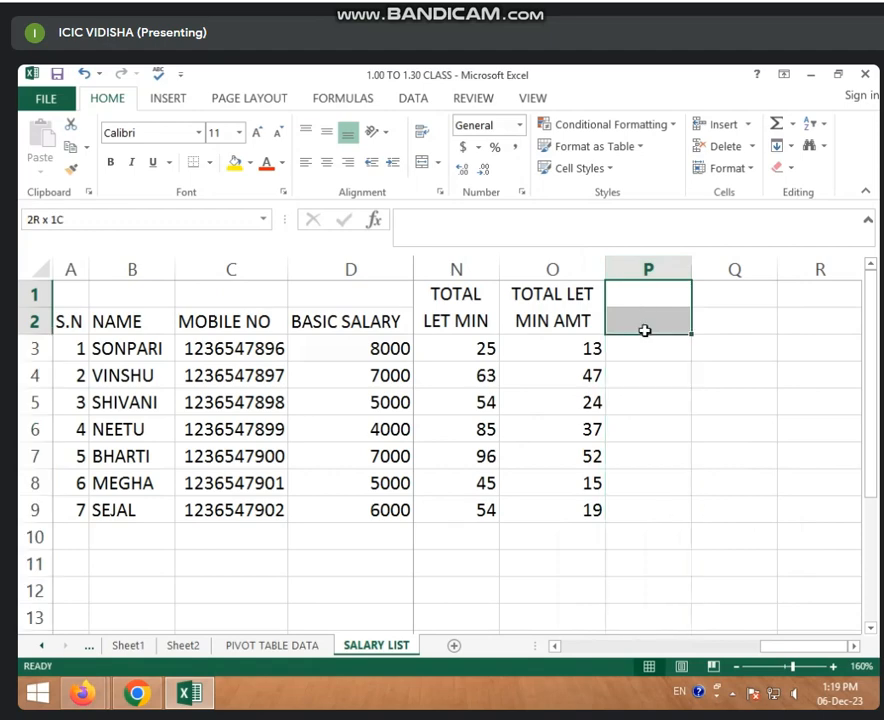
click(424, 163)
text(SDA)
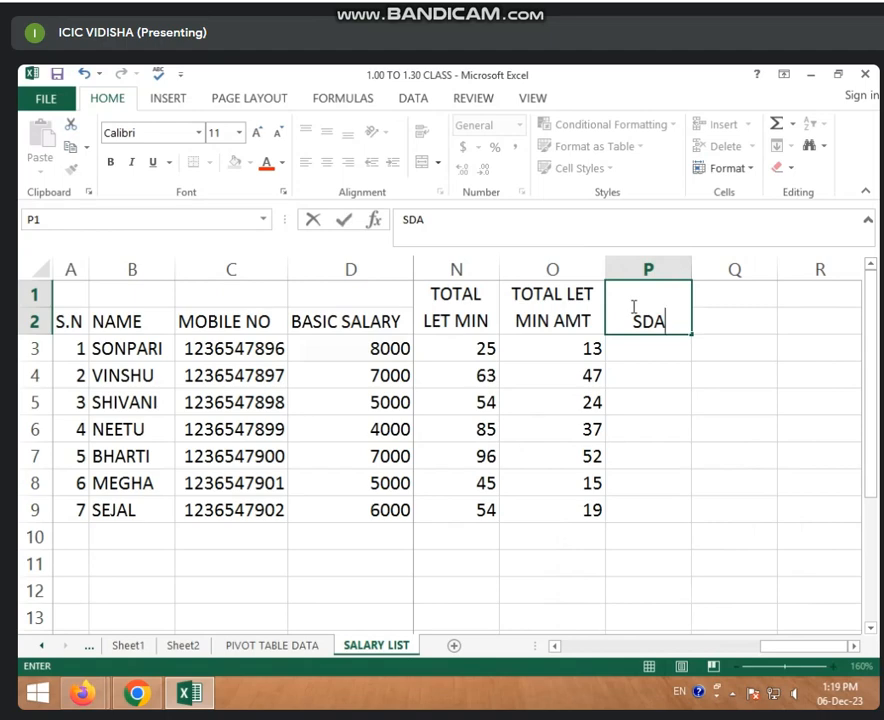
key(Tab)
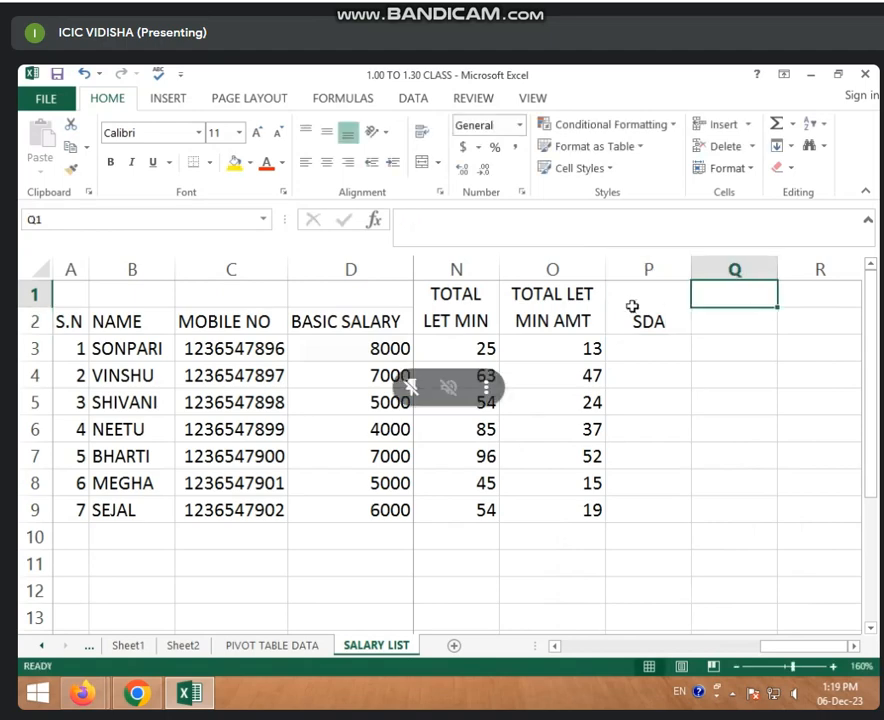
- Merge and center cells Q1:Q2 and enter the header NET SALARY
drag(769, 292, 756, 322)
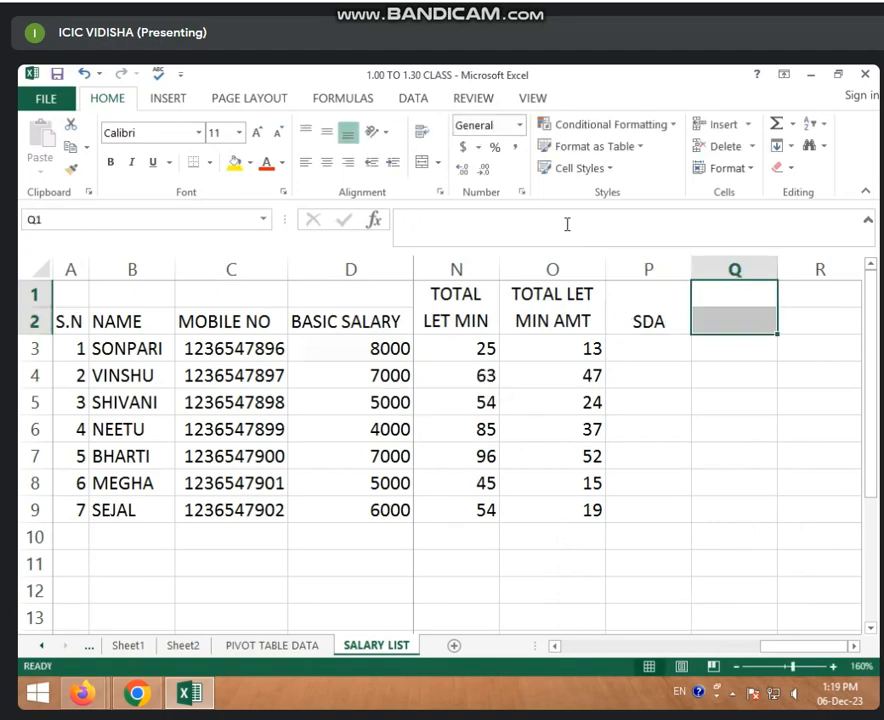
click(421, 163)
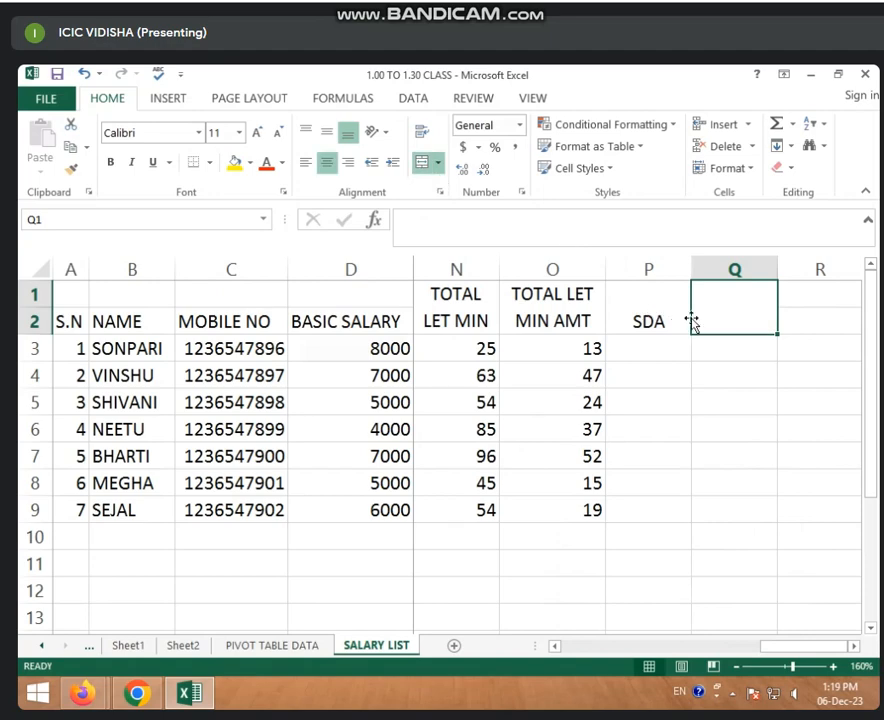
text(NET SA)
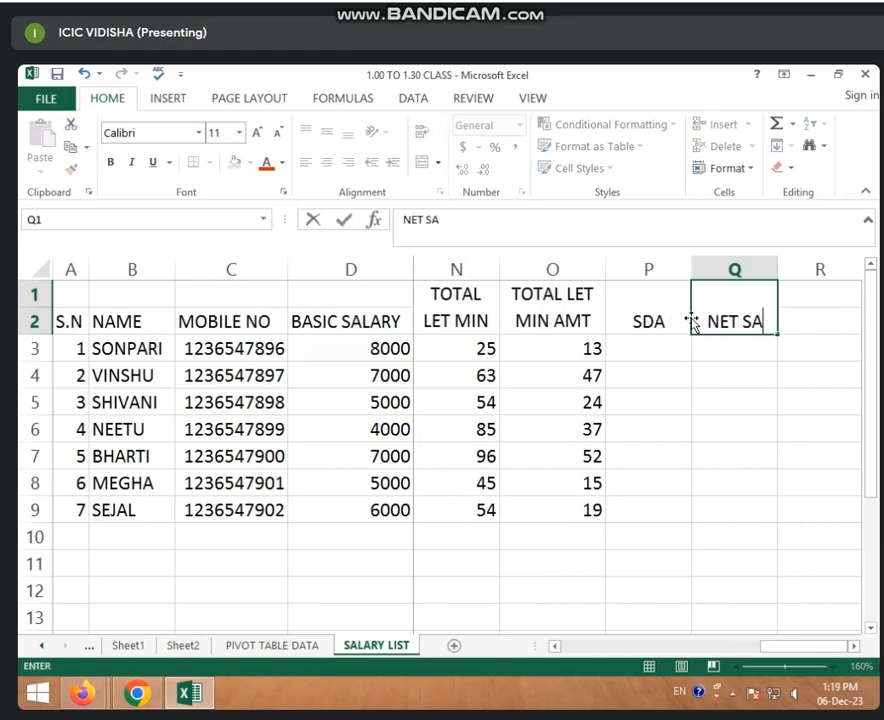
text(LARY)
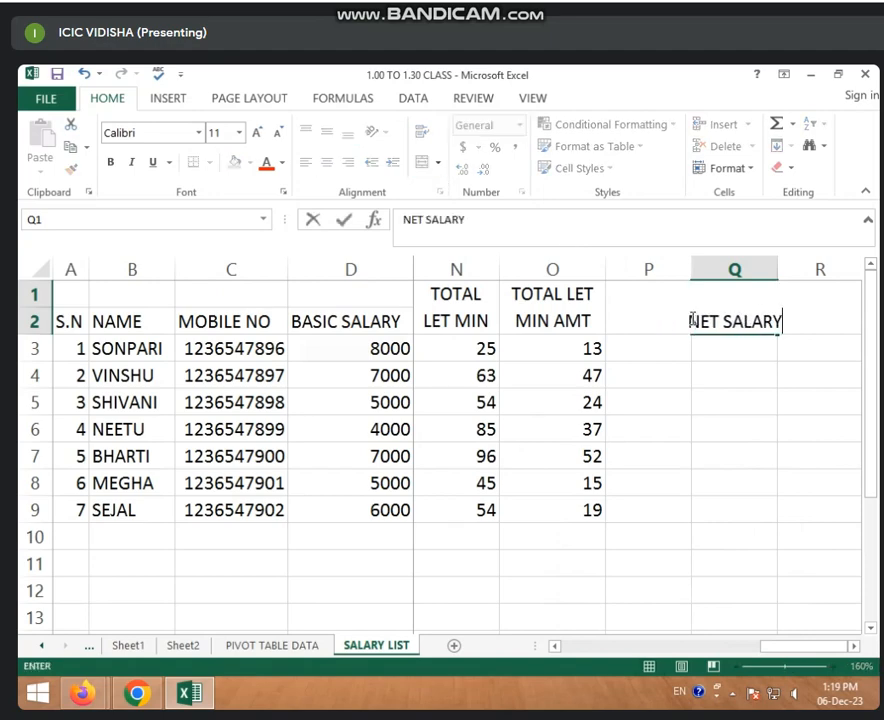
key(Return)
- Calculate the total deduction in P3 with =G3+J3+O3 and fill the formula down to P9
key(Left)
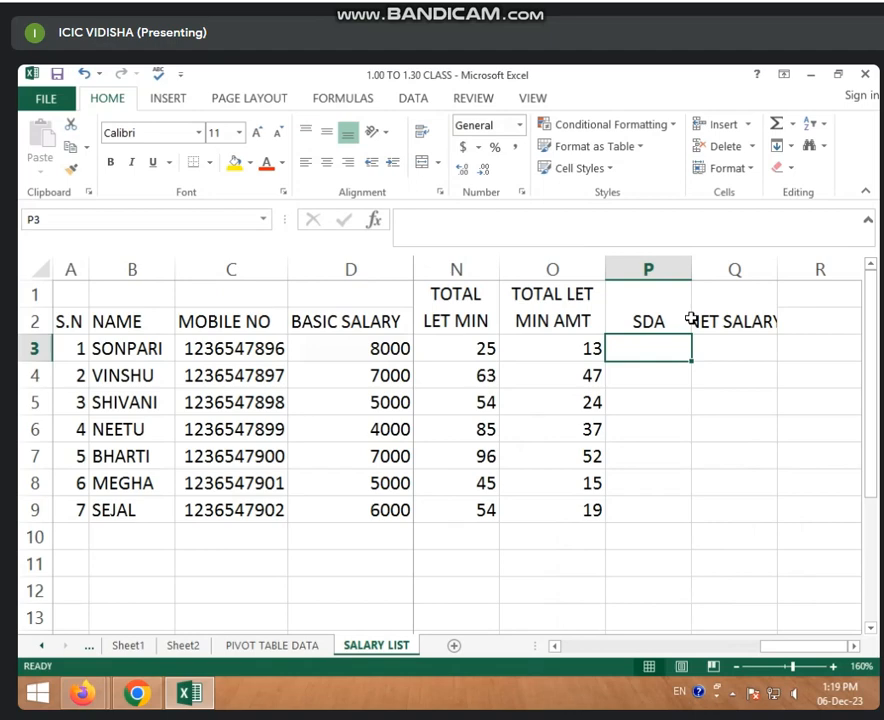
text(=)
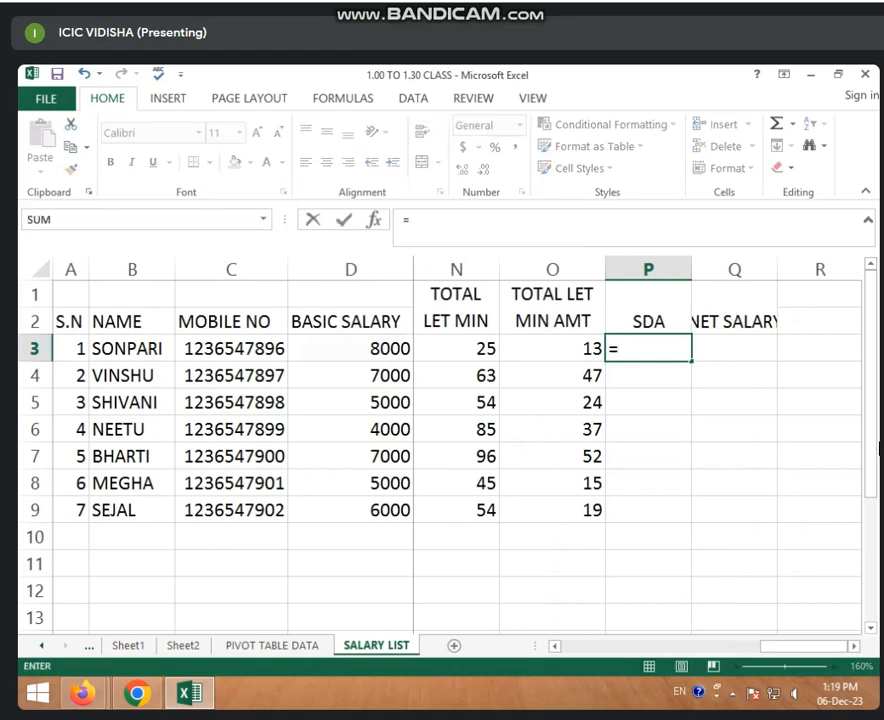
drag(806, 655, 590, 664)
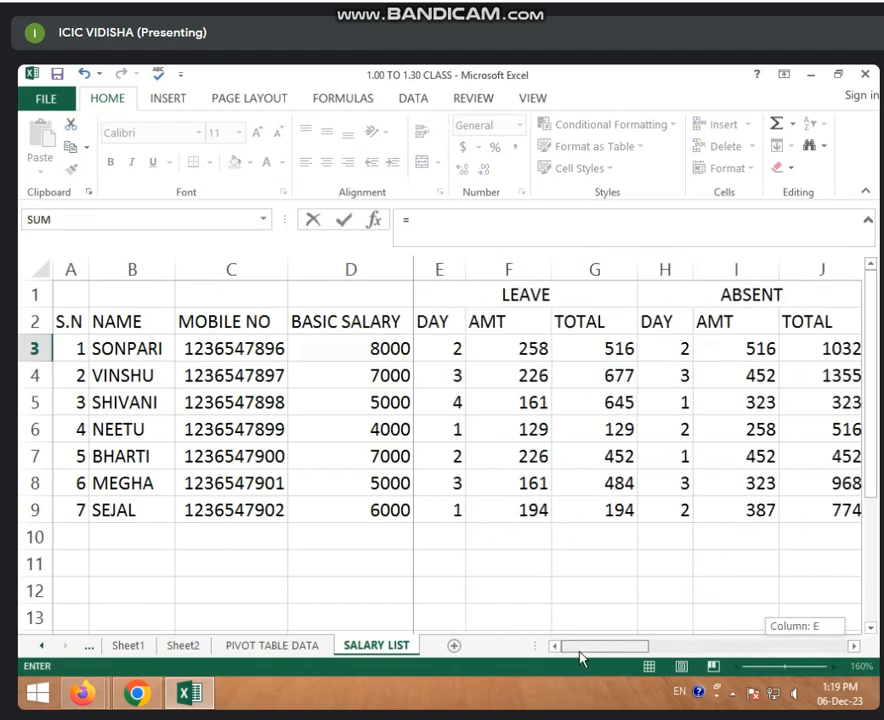
click(583, 350)
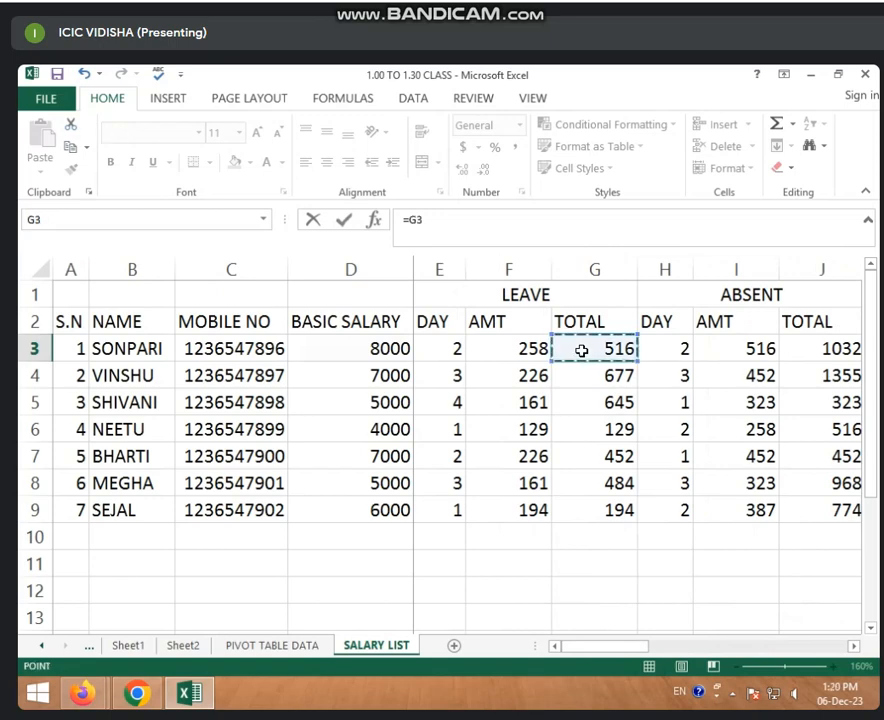
text(+)
click(800, 348)
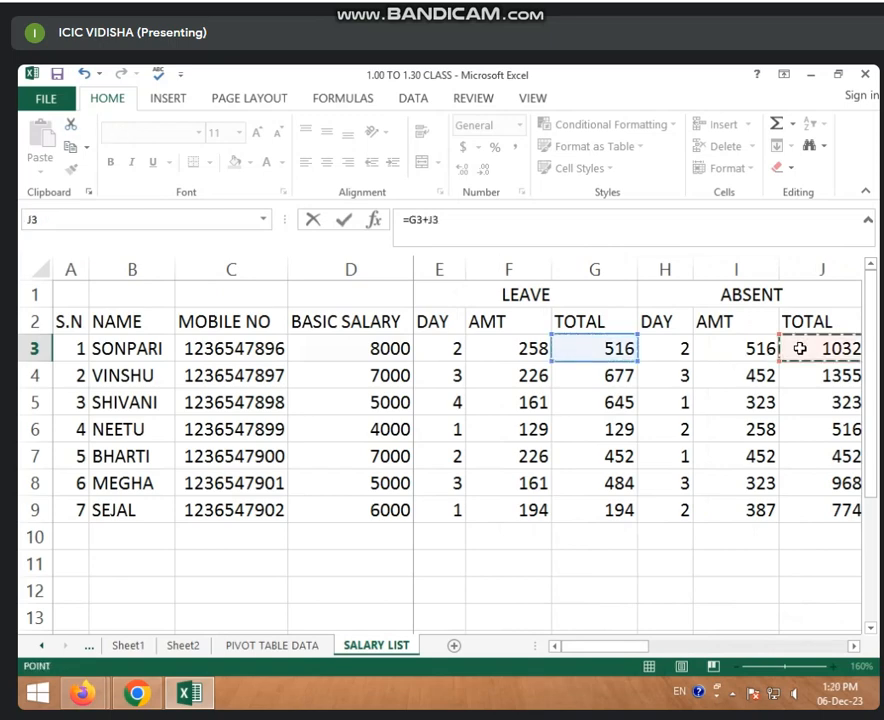
text(+)
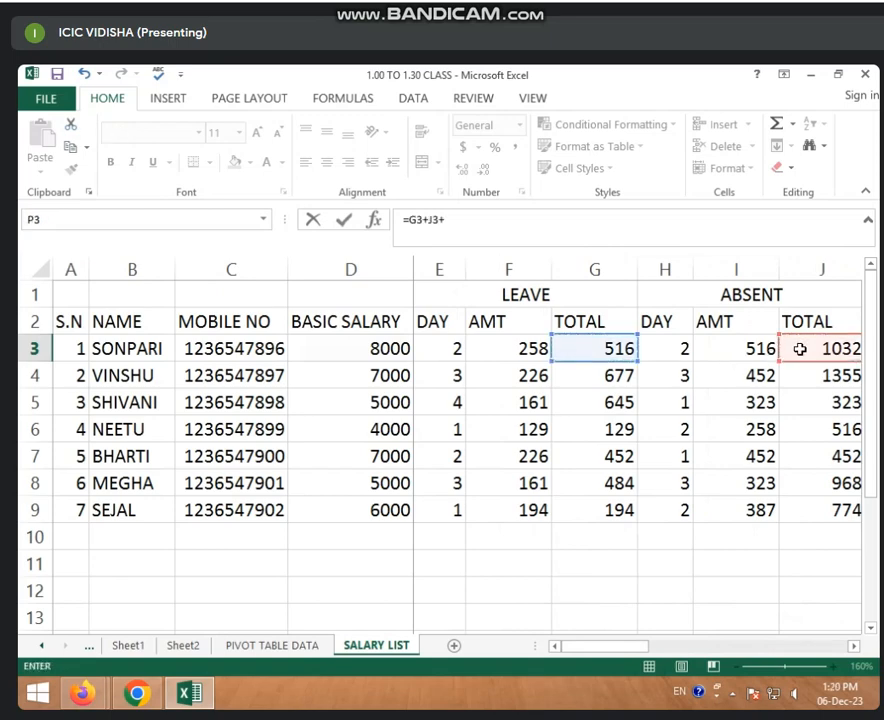
drag(598, 651, 771, 645)
click(618, 348)
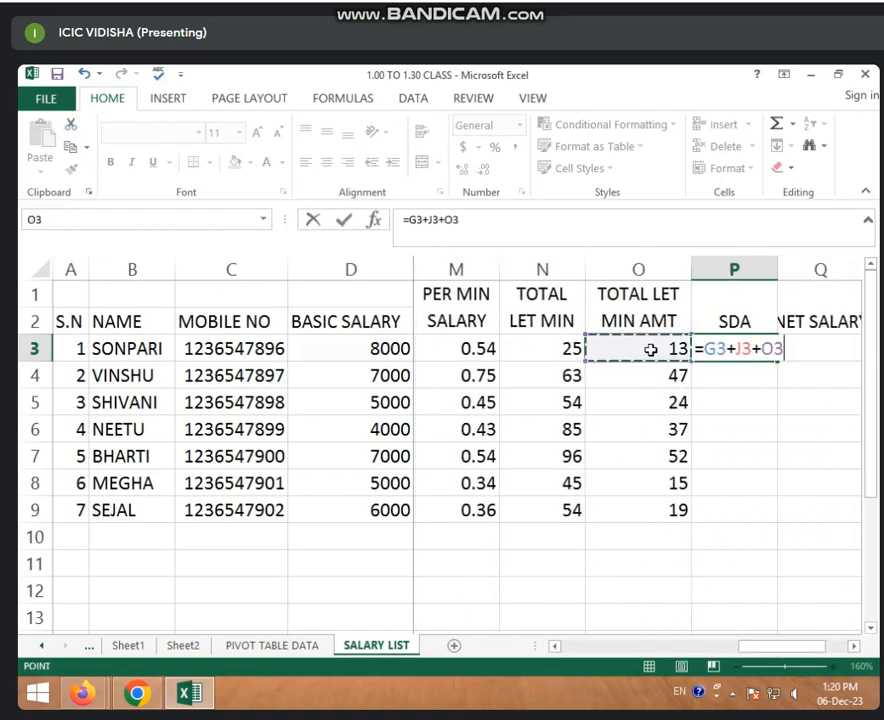
key(Return)
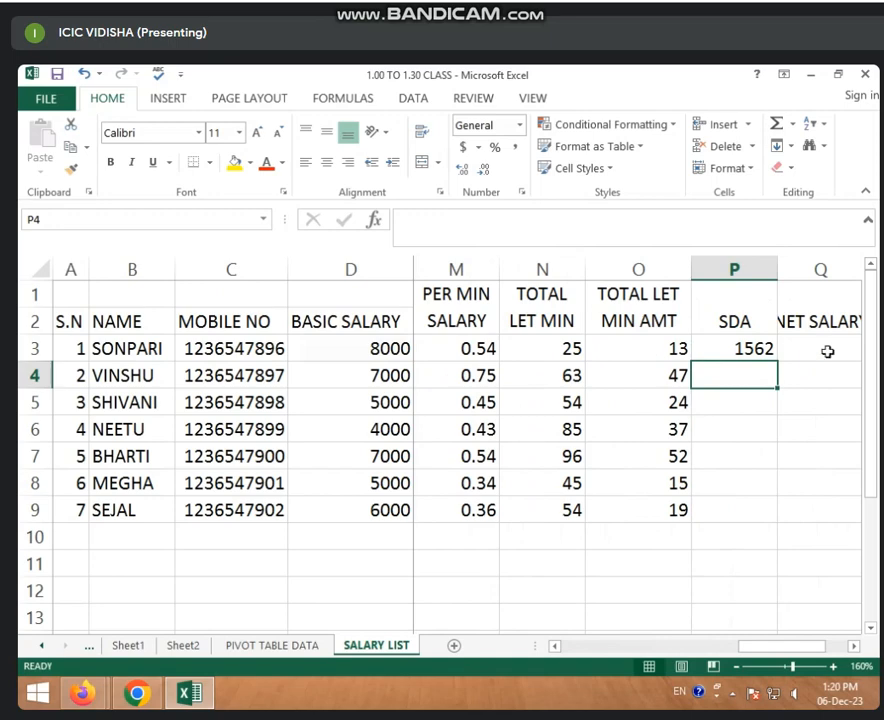
click(750, 348)
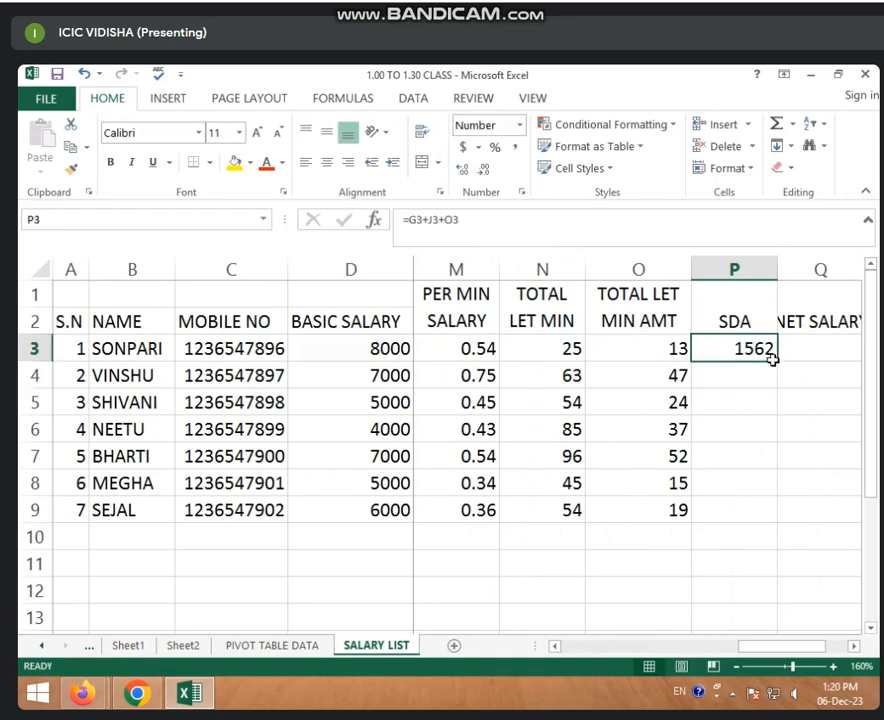
drag(778, 361, 762, 508)
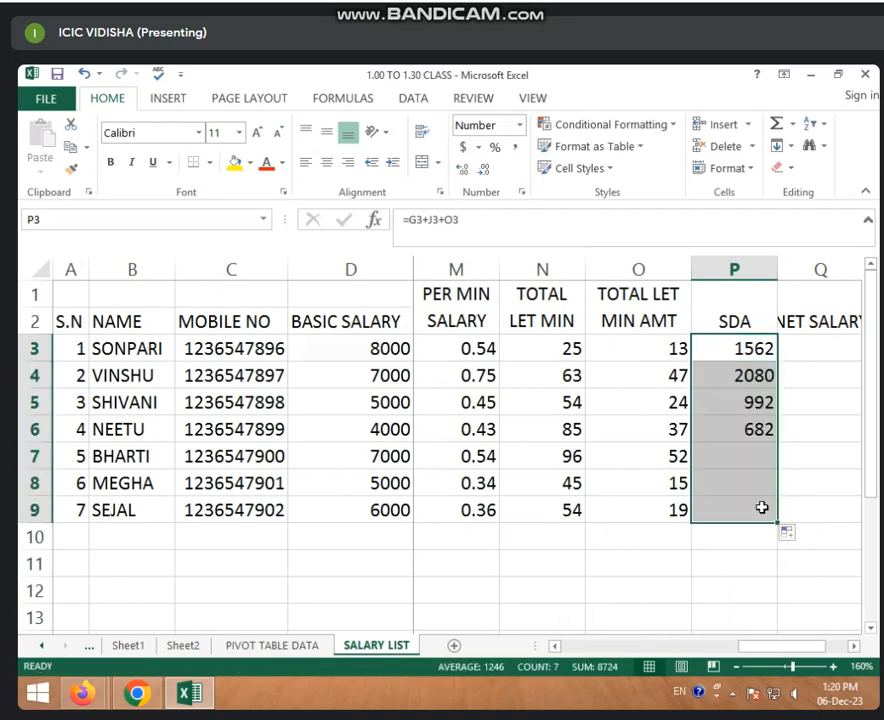
- Wrap the text of the NET SALARY header in column Q
click(819, 347)
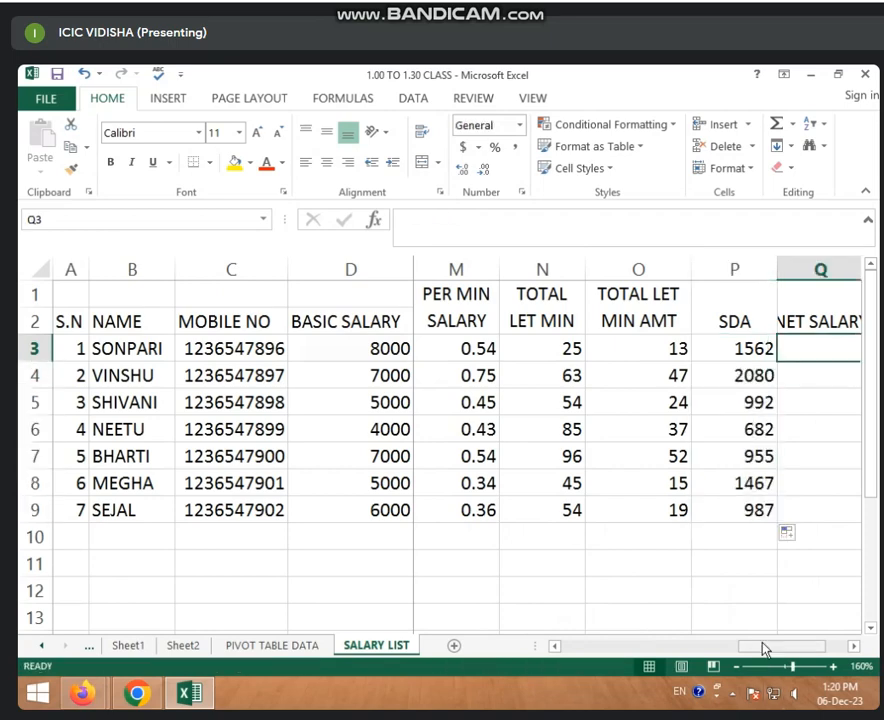
drag(766, 645, 800, 645)
click(728, 320)
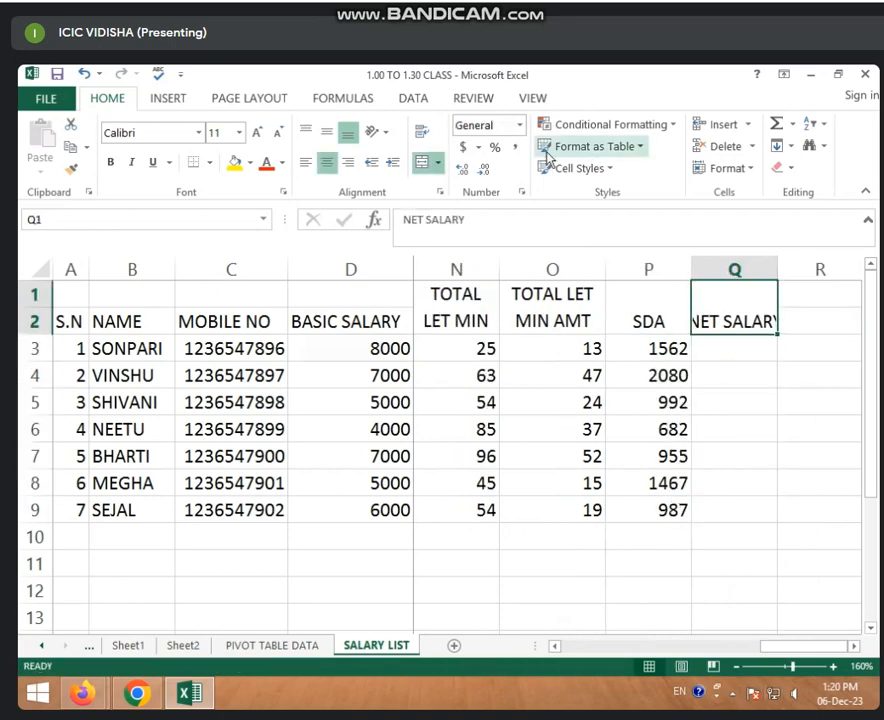
click(422, 131)
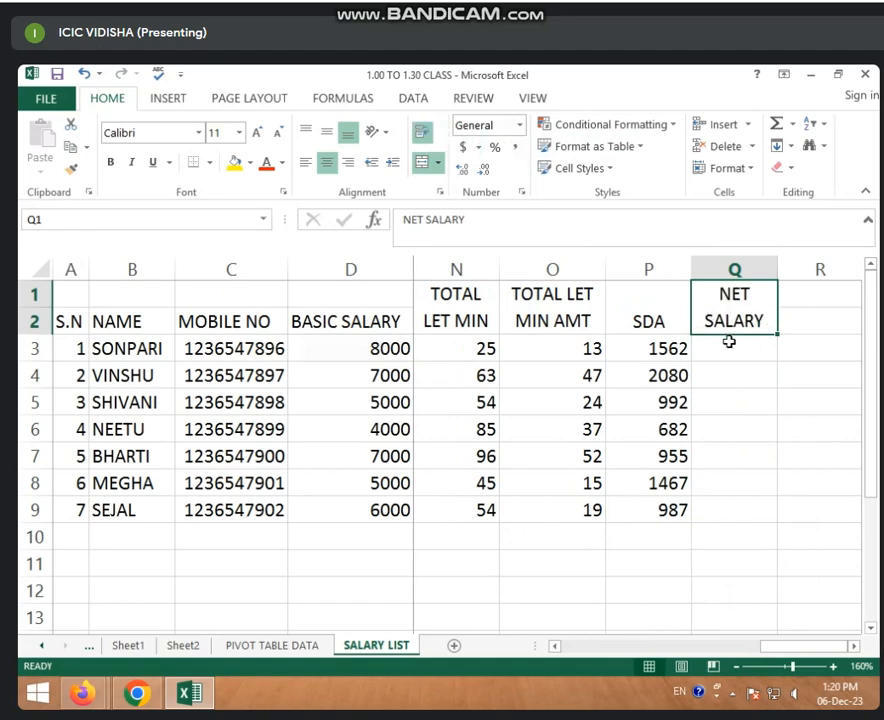
- Calculate the net salary in Q3 with =D3-P3 and fill the formula down to Q9
click(729, 342)
text(=)
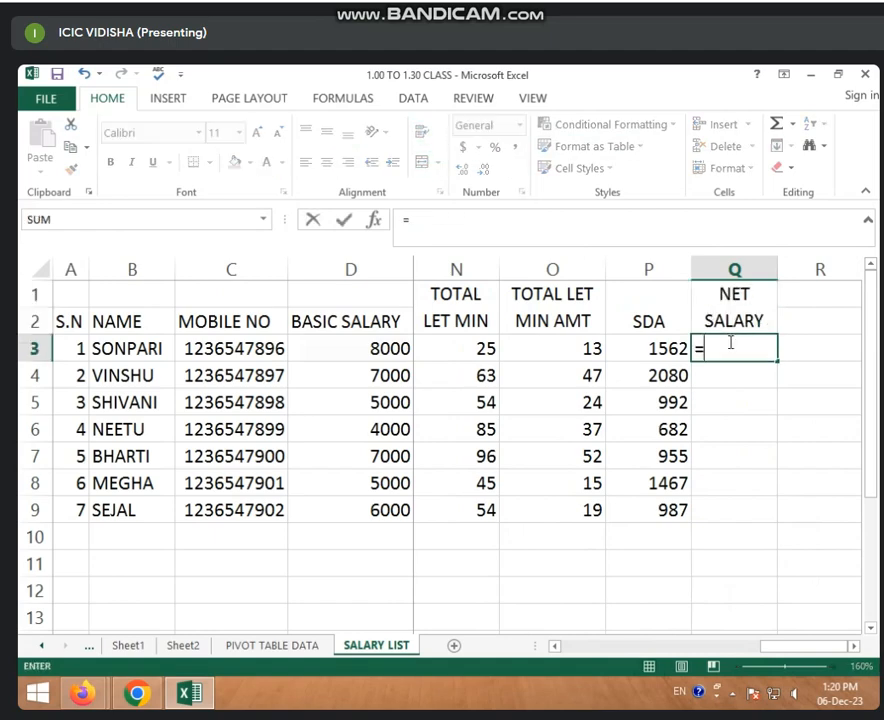
click(373, 348)
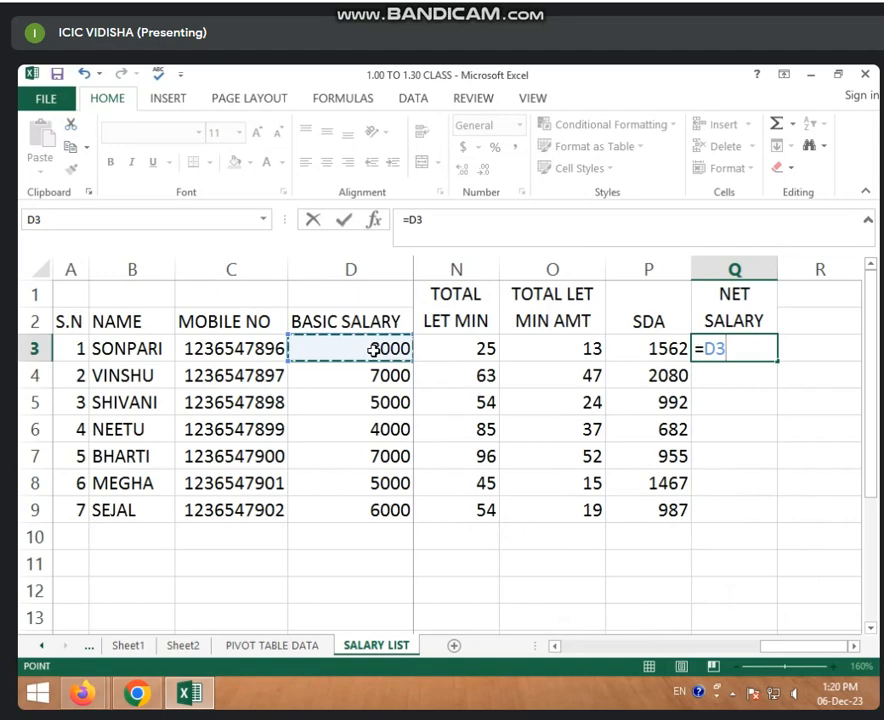
text(-)
click(618, 347)
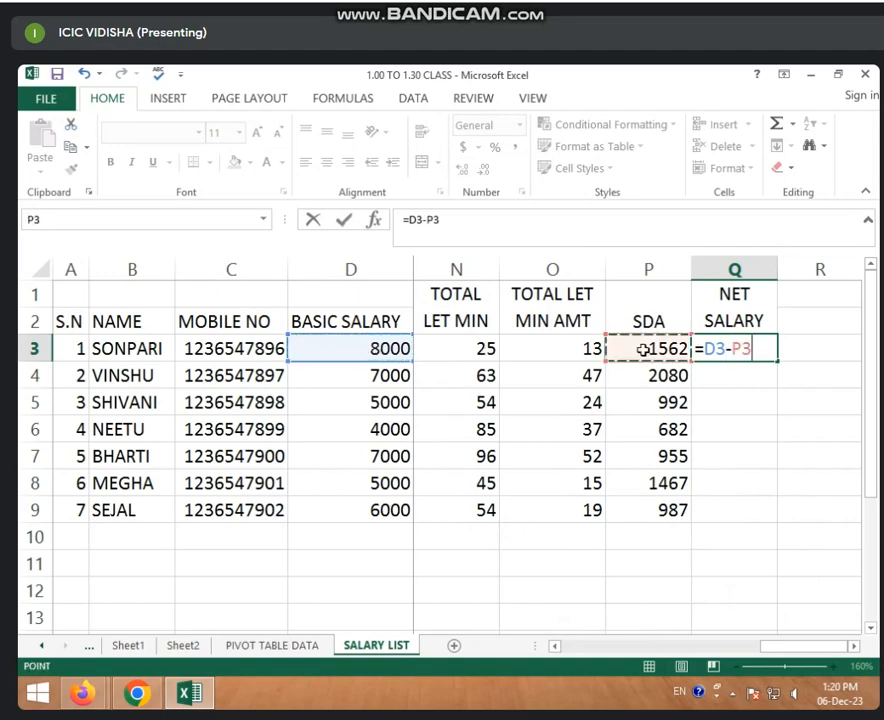
key(Return)
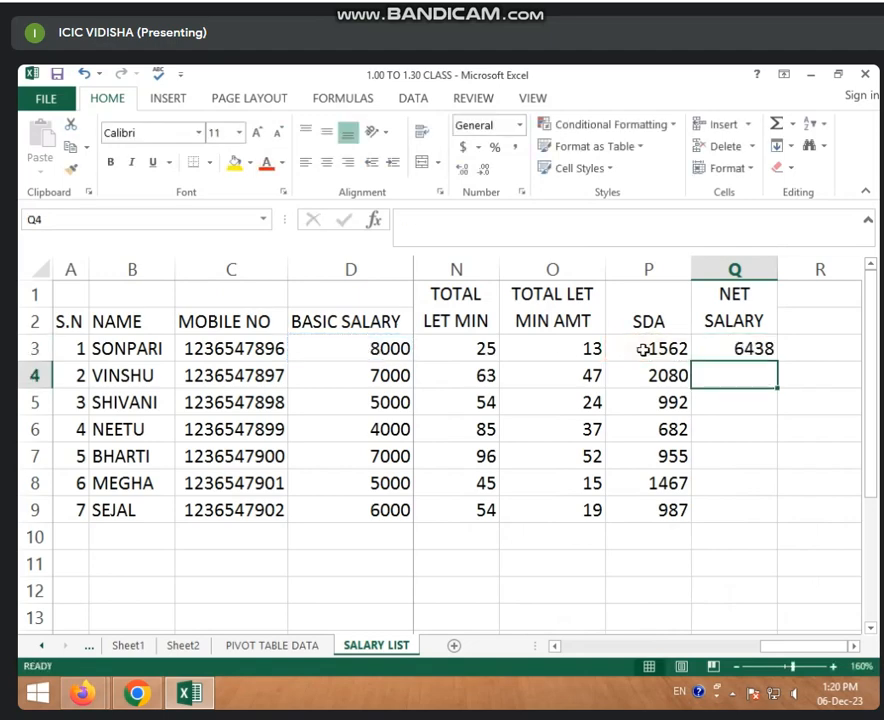
click(722, 345)
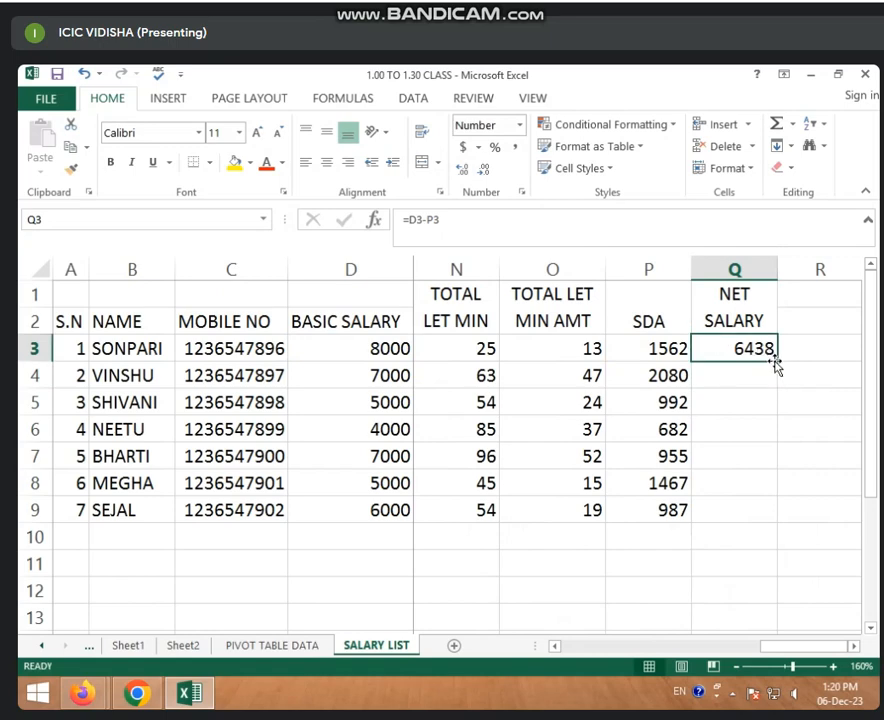
drag(777, 362, 736, 524)
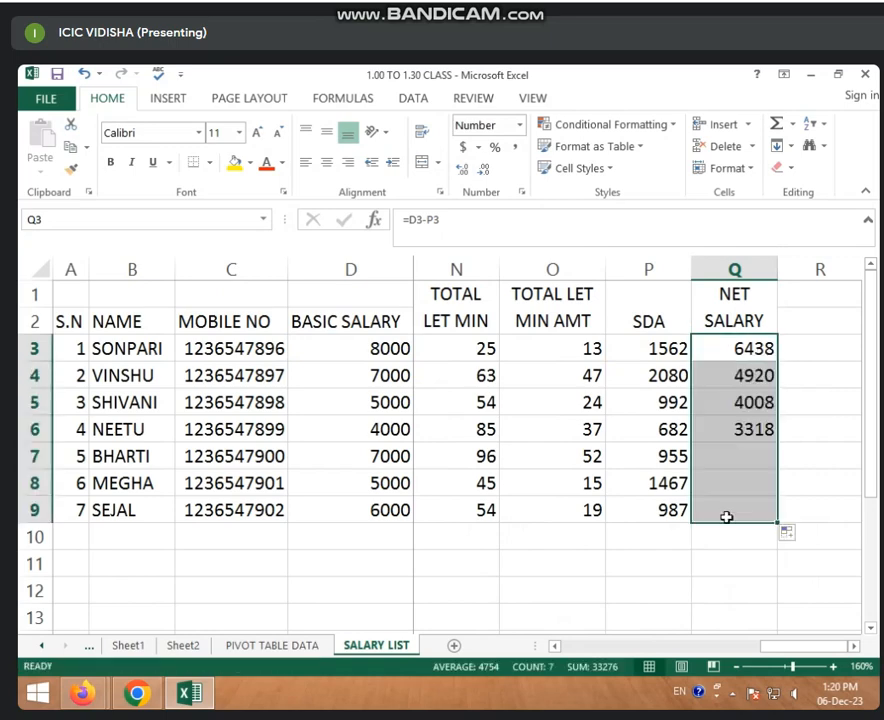
click(728, 561)
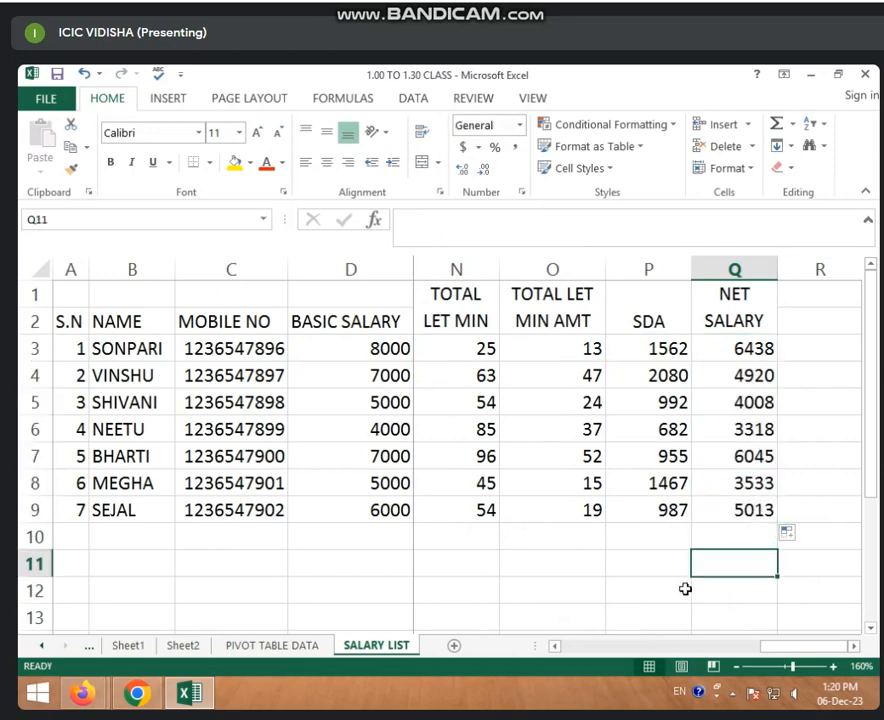
drag(796, 650, 587, 662)
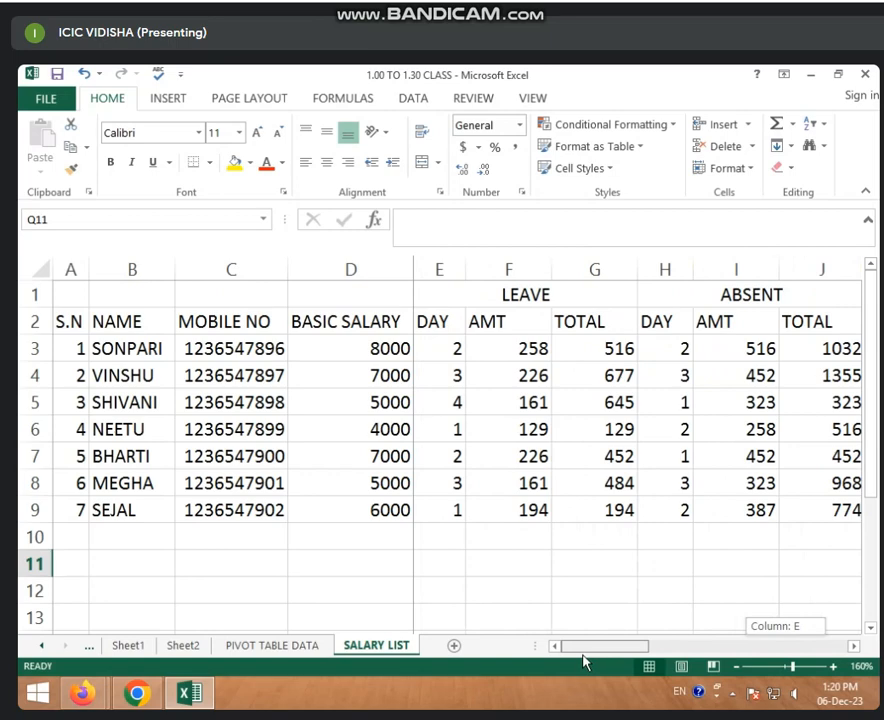
drag(583, 662, 720, 662)
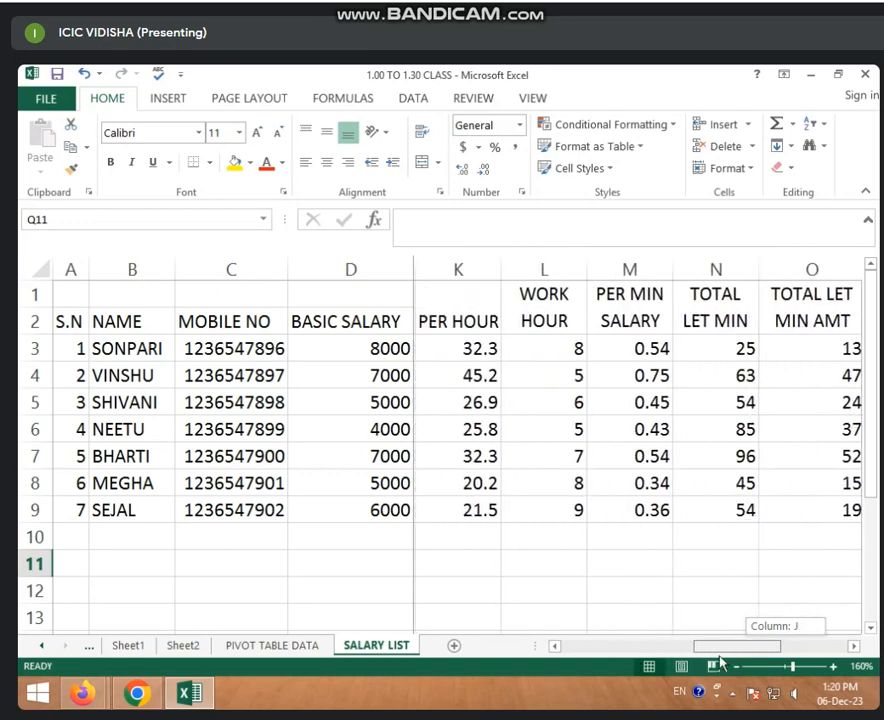
drag(720, 660, 835, 646)
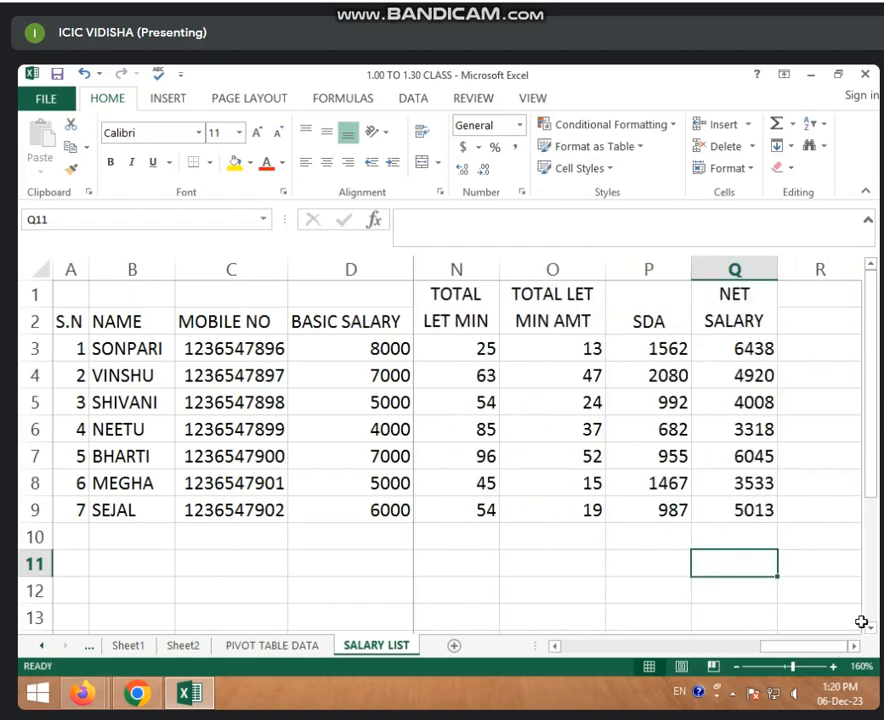